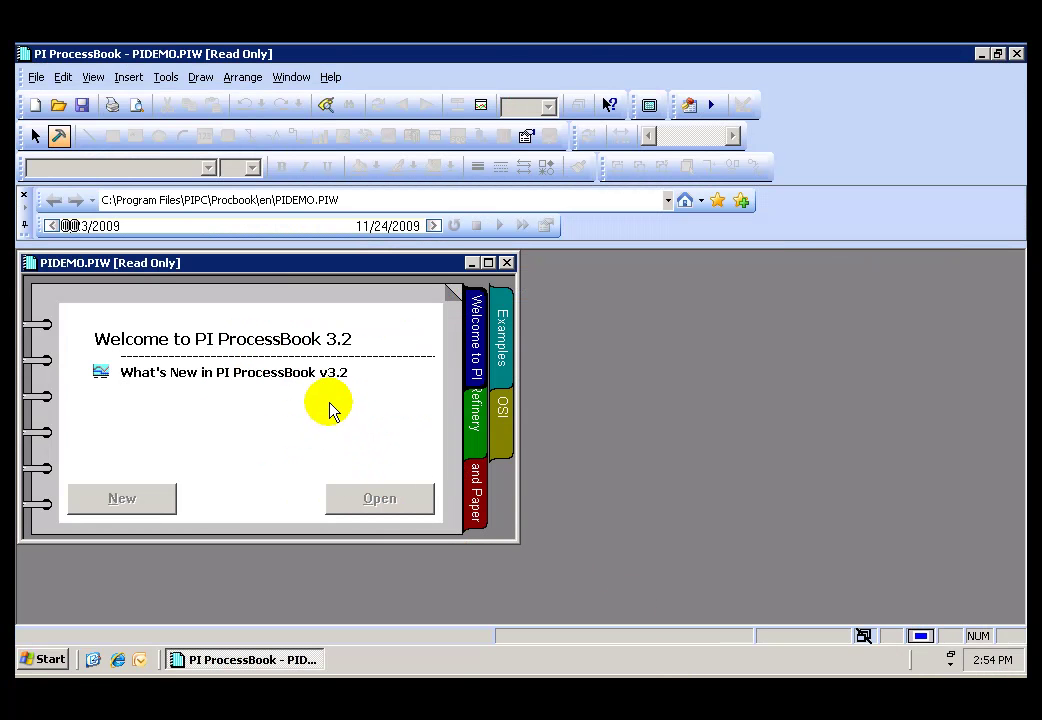
Step: Create a new ProcessBook Display (.pdi) file, replacing Display1 with the name 'PB Batch Reactor'
{"action": "left_click", "coordinate": [36, 77]}
{"action": "left_click", "coordinate": [55, 100]}
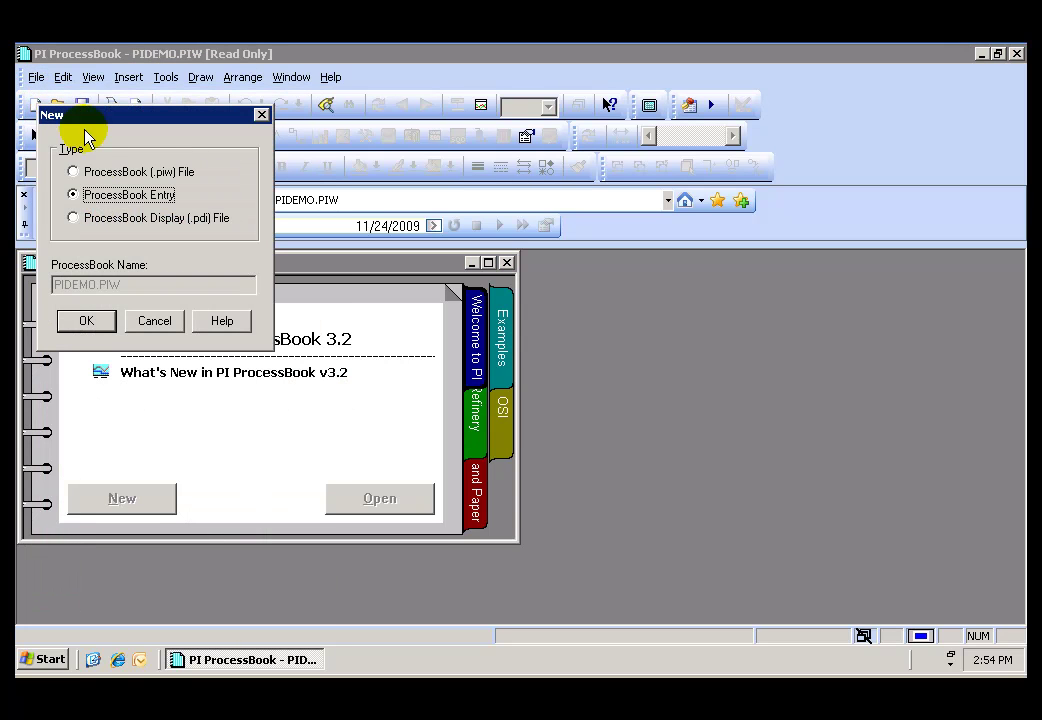
{"action": "left_click", "coordinate": [75, 220]}
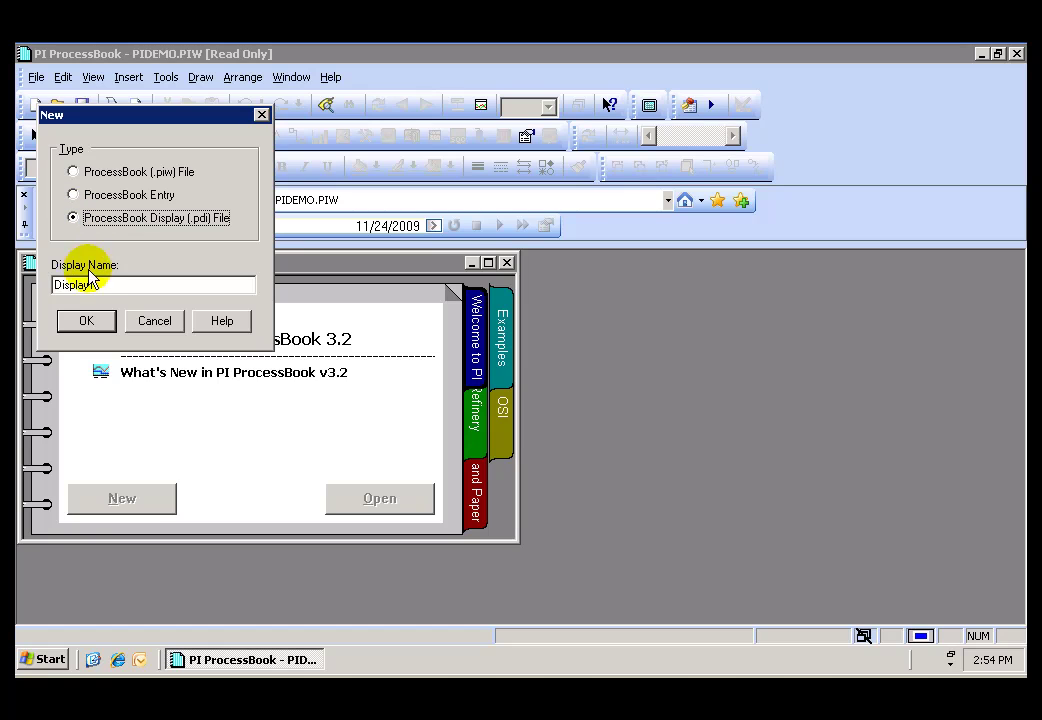
{"action": "left_click_drag", "start_coordinate": [101, 289], "coordinate": [33, 292]}
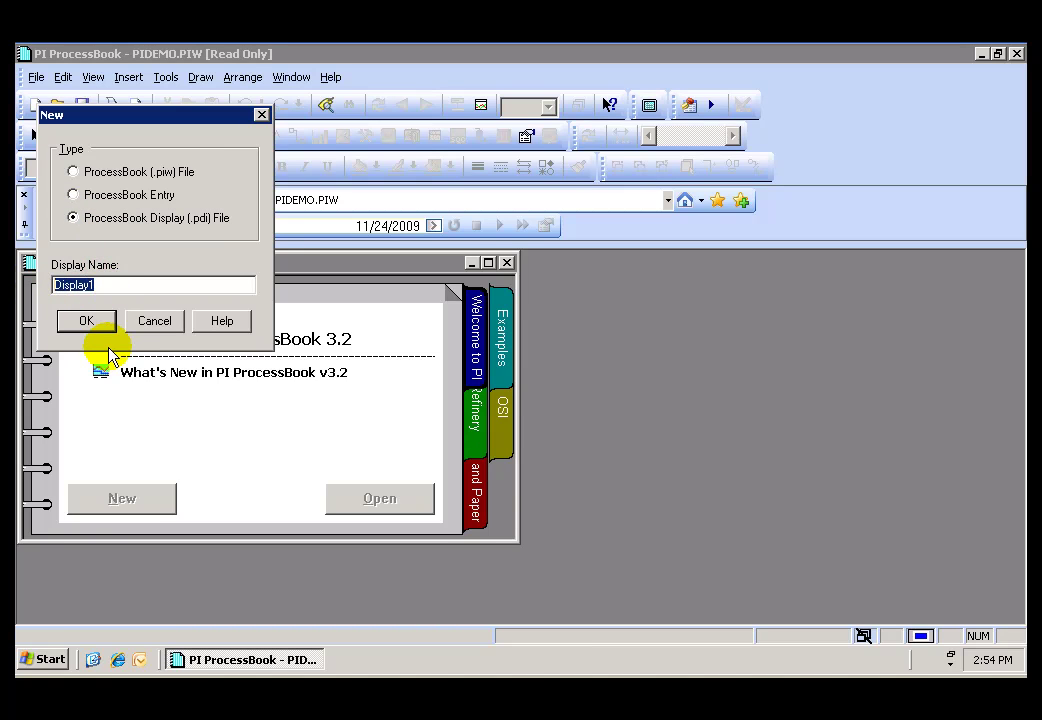
{"action": "type", "text": "PB "}
{"action": "type", "text": "Batch Reactor"}
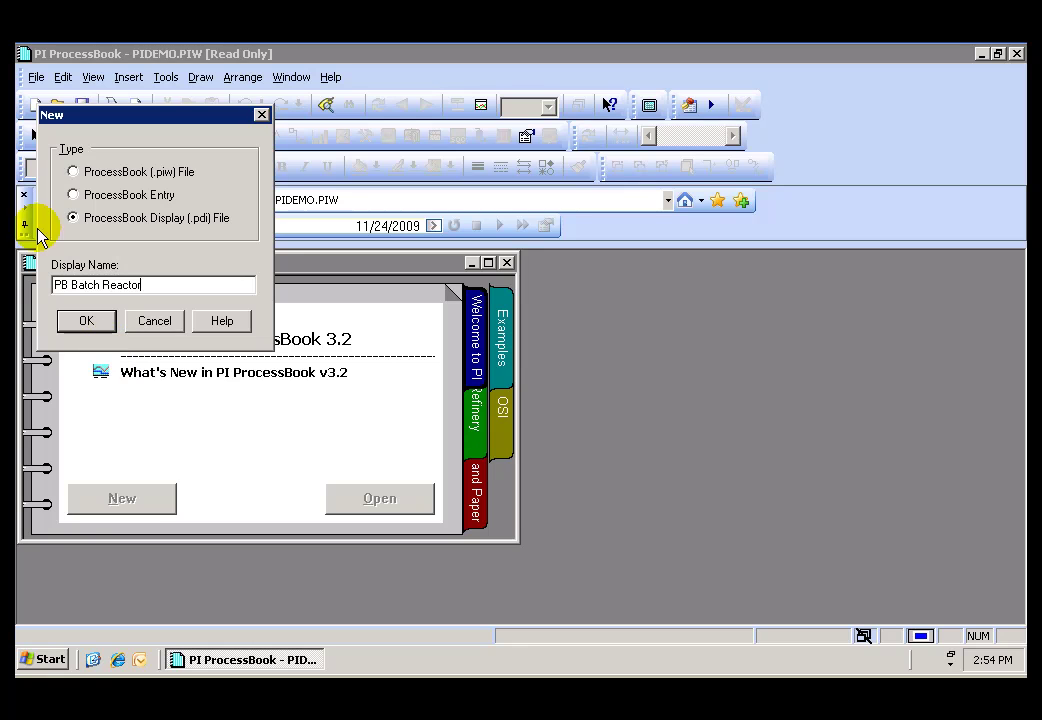
{"action": "left_click", "coordinate": [82, 319]}
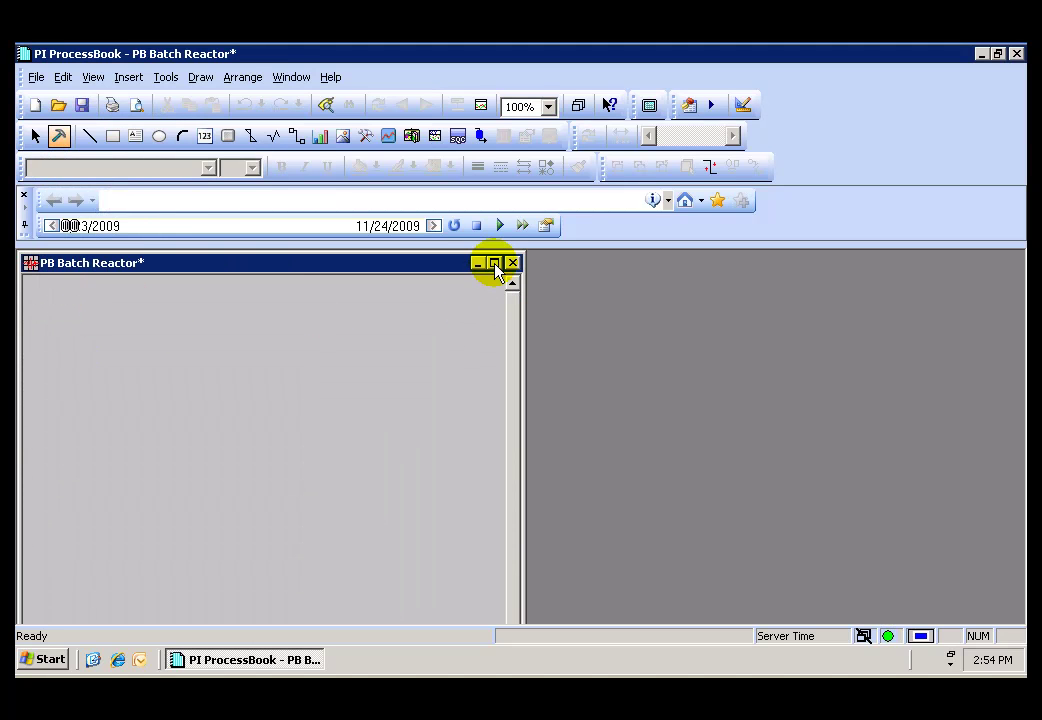
Step: Maximize the display window, enable Snap To Grid, and switch to build mode
{"action": "left_click", "coordinate": [495, 264]}
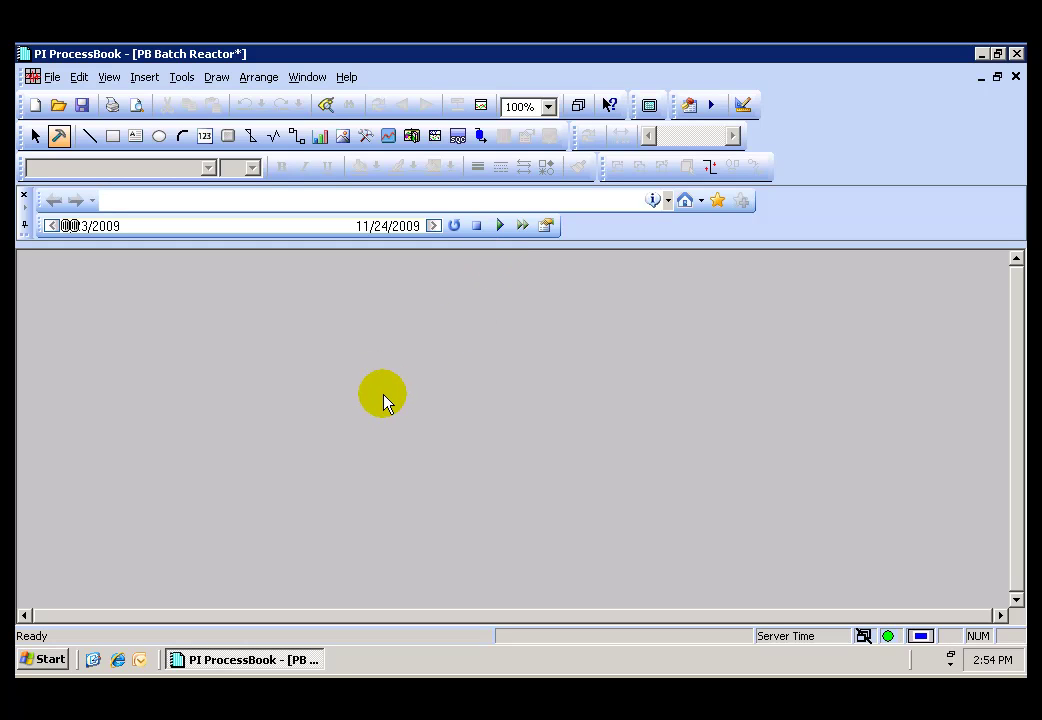
{"action": "left_click", "coordinate": [262, 78]}
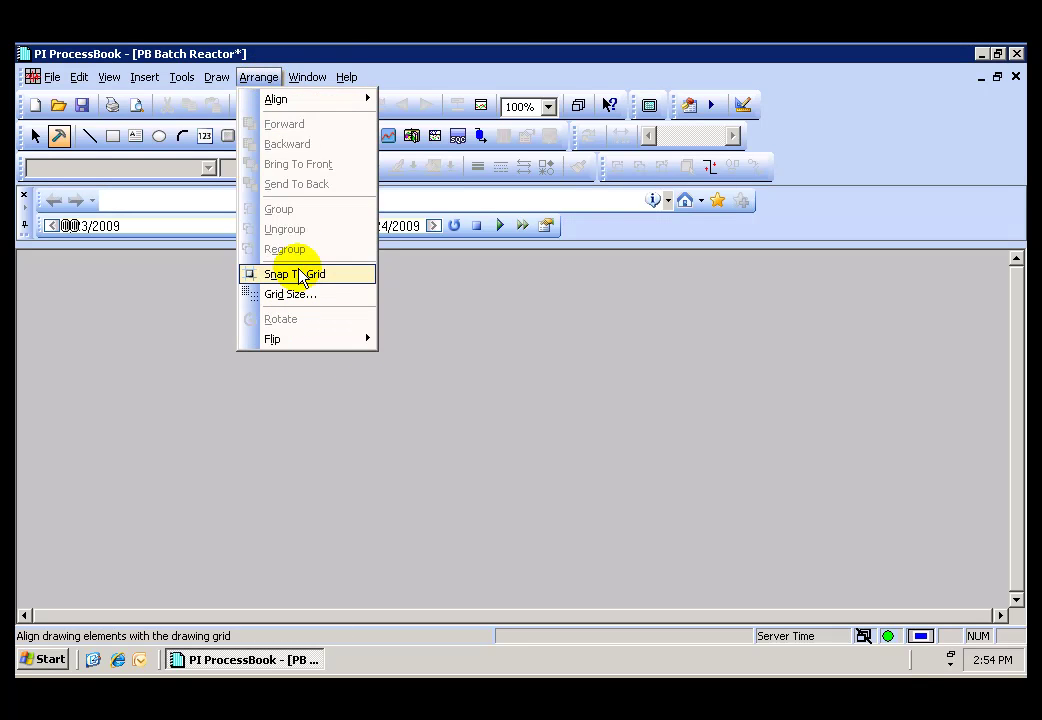
{"action": "left_click", "coordinate": [300, 276]}
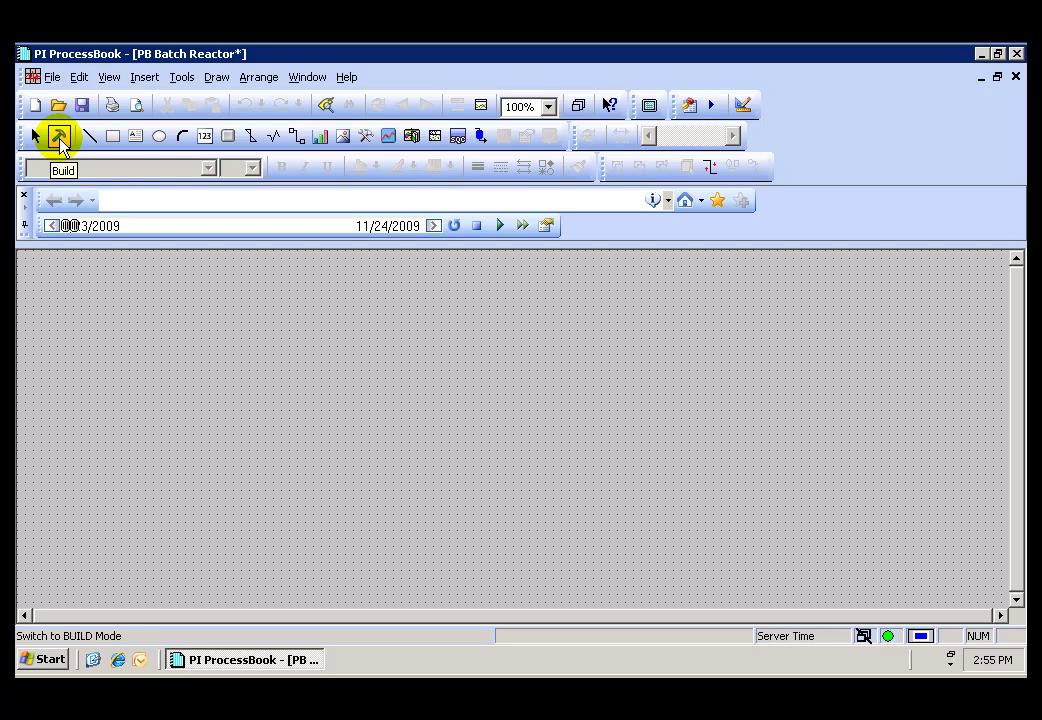
{"action": "left_click", "coordinate": [60, 141]}
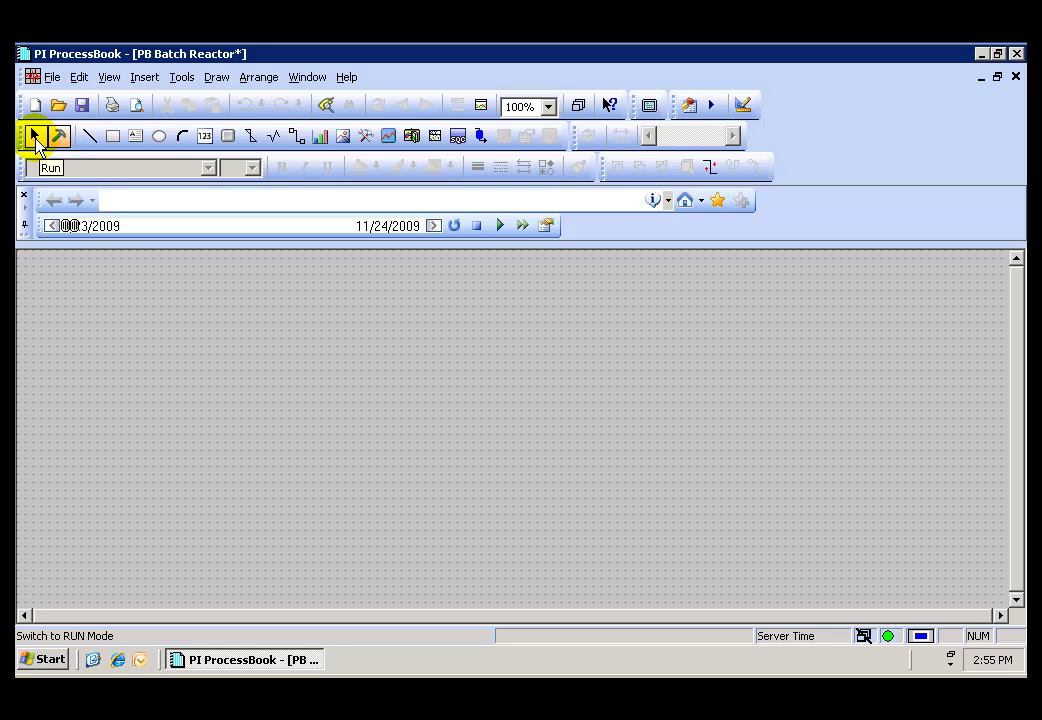
{"action": "left_click", "coordinate": [181, 77]}
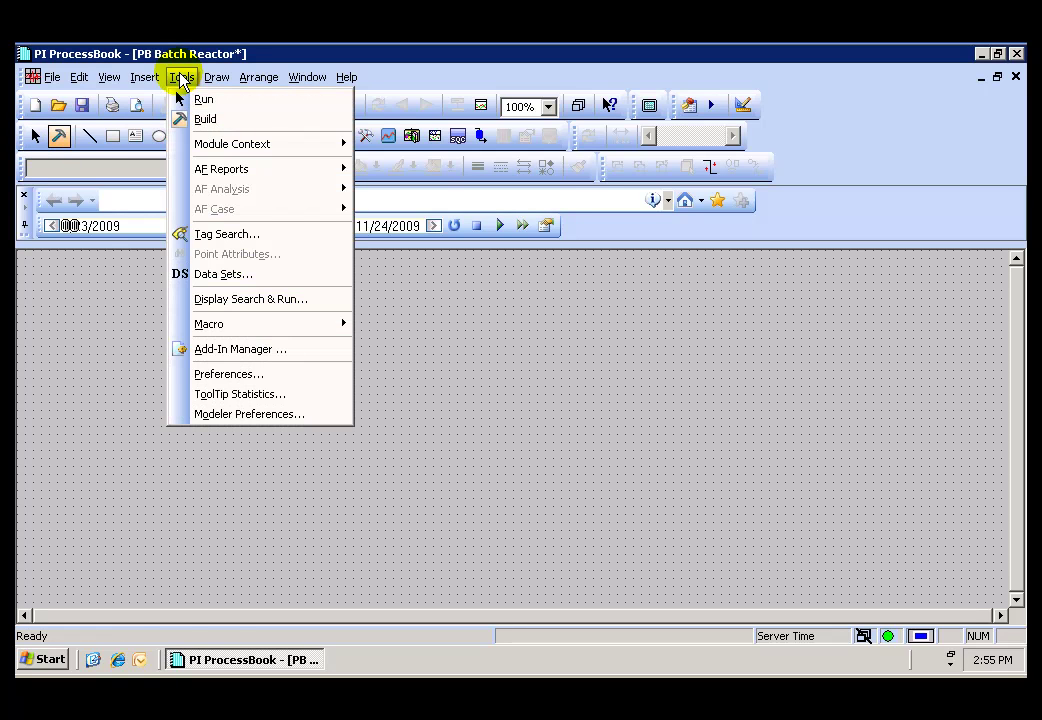
{"action": "left_click", "coordinate": [226, 380]}
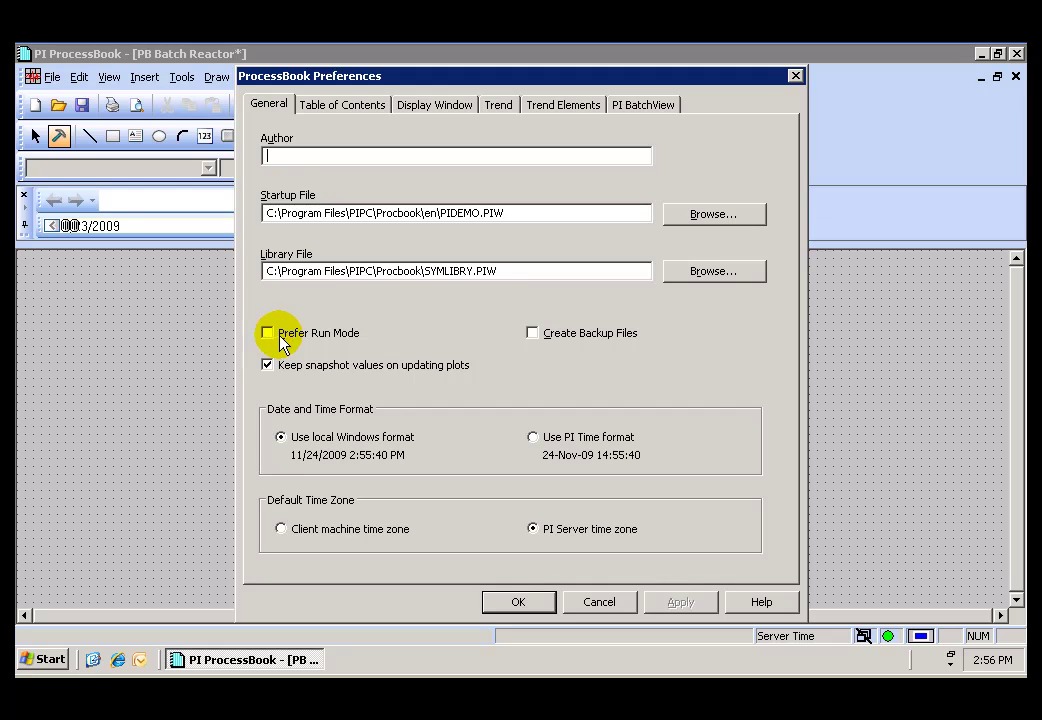
{"action": "left_click", "coordinate": [612, 603]}
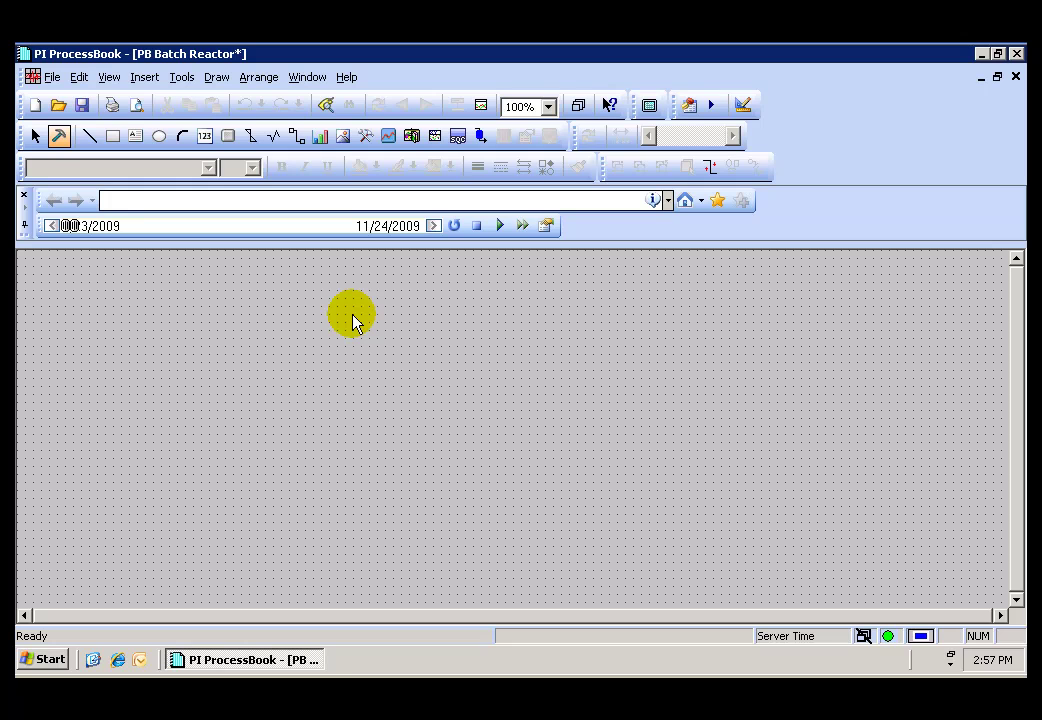
Step: Mark a symbol area on the left and choose the Tanks > Reactor 4 symbol
{"action": "left_click", "coordinate": [413, 138]}
{"action": "left_click_drag", "start_coordinate": [168, 348], "coordinate": [346, 528]}
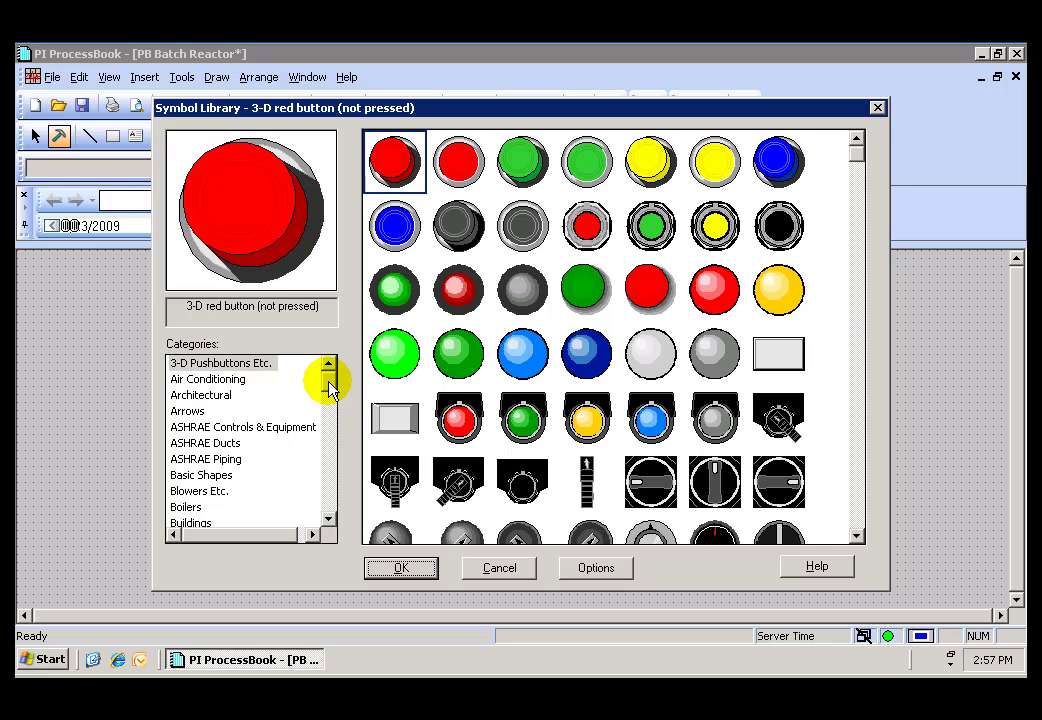
{"action": "left_click_drag", "start_coordinate": [331, 388], "coordinate": [330, 495]}
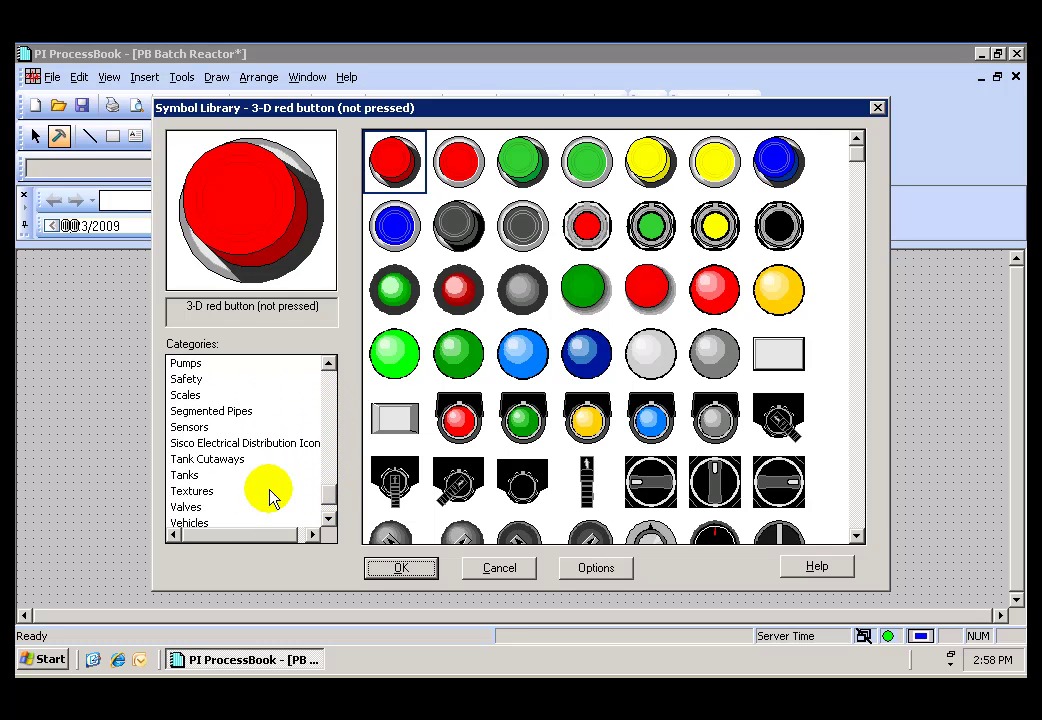
{"action": "left_click", "coordinate": [190, 476]}
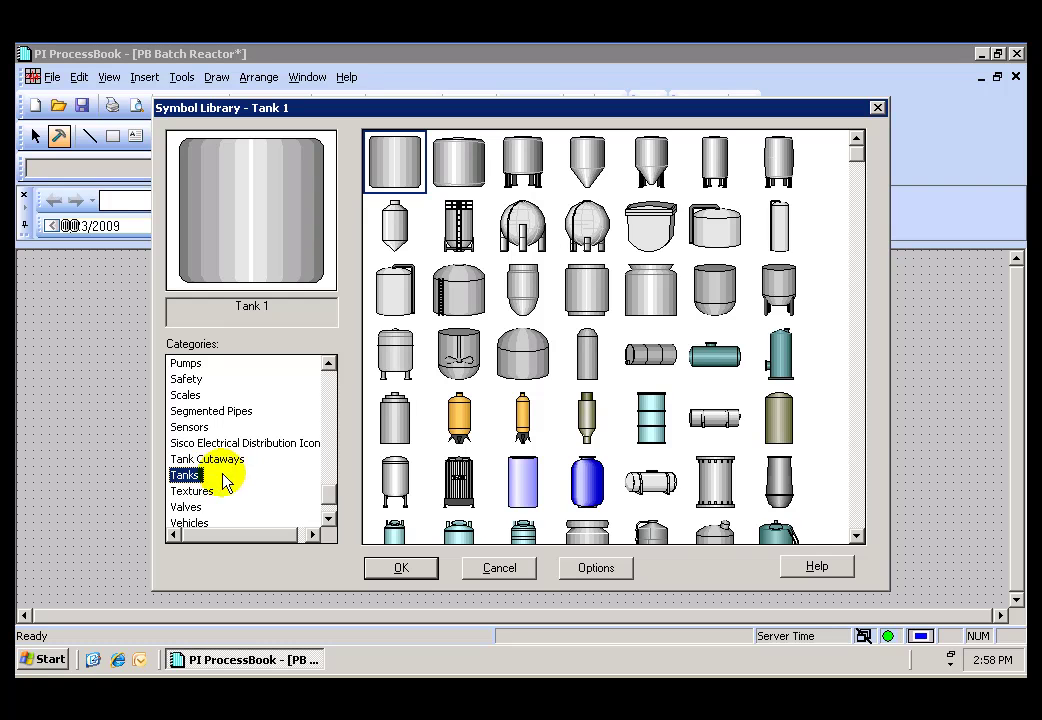
{"action": "left_click", "coordinate": [857, 538]}
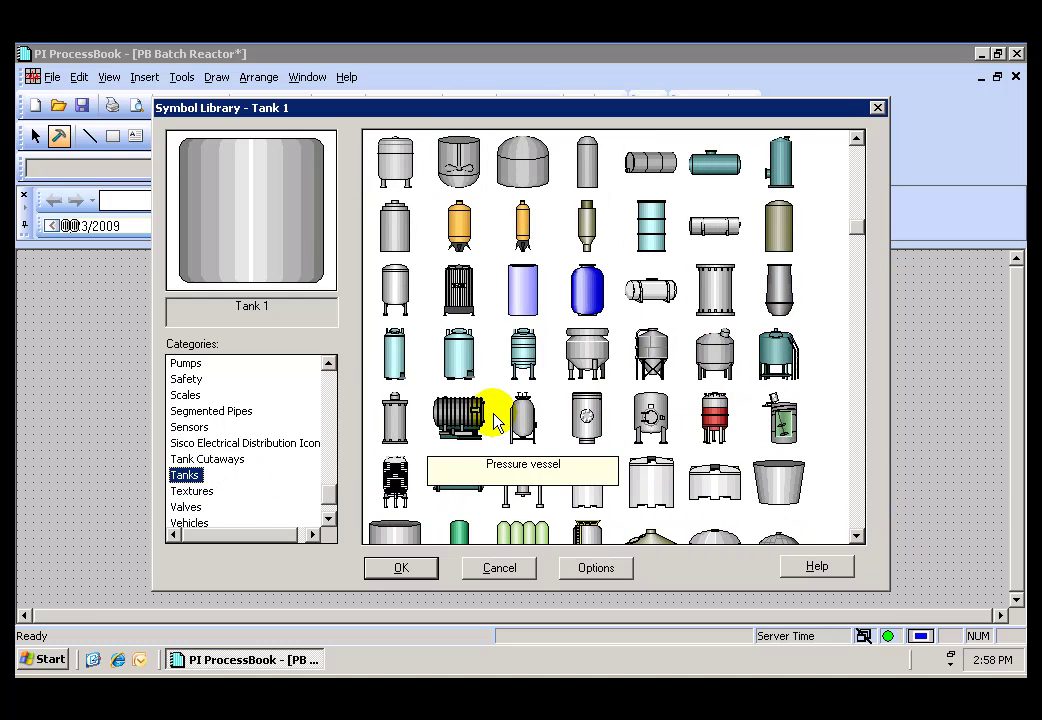
{"action": "left_click", "coordinate": [461, 360]}
{"action": "scroll", "coordinate": [470, 370], "scroll_direction": "up", "scroll_amount": 1}
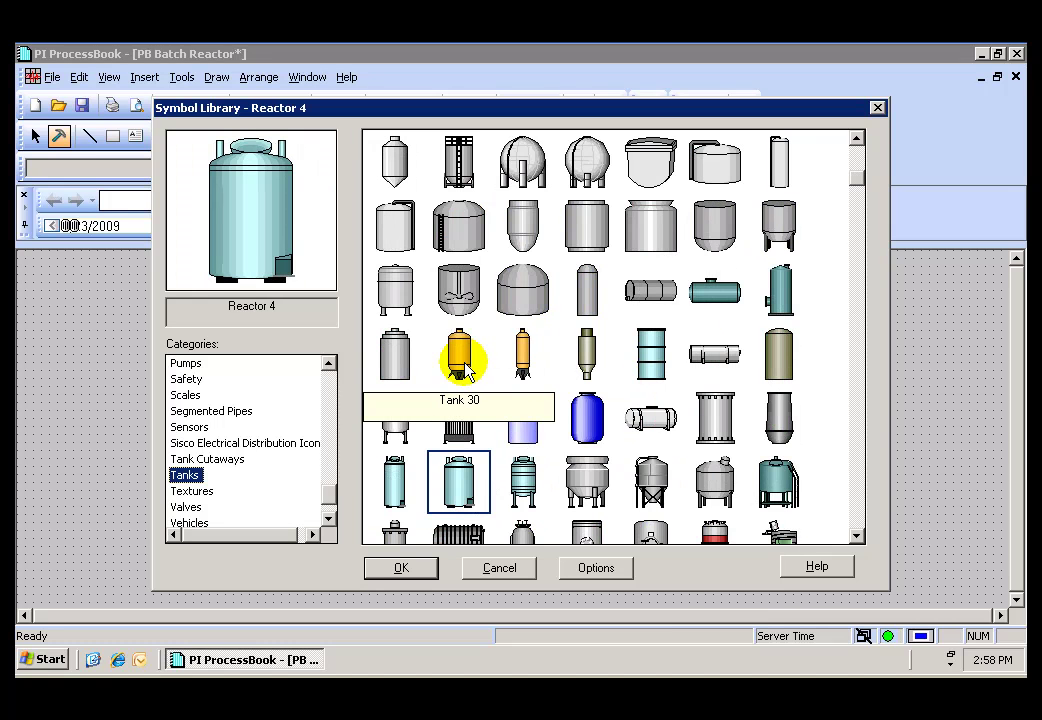
Step: Keep the symbol's Original fill mode and place the Reactor 4 tank
{"action": "left_click", "coordinate": [590, 572]}
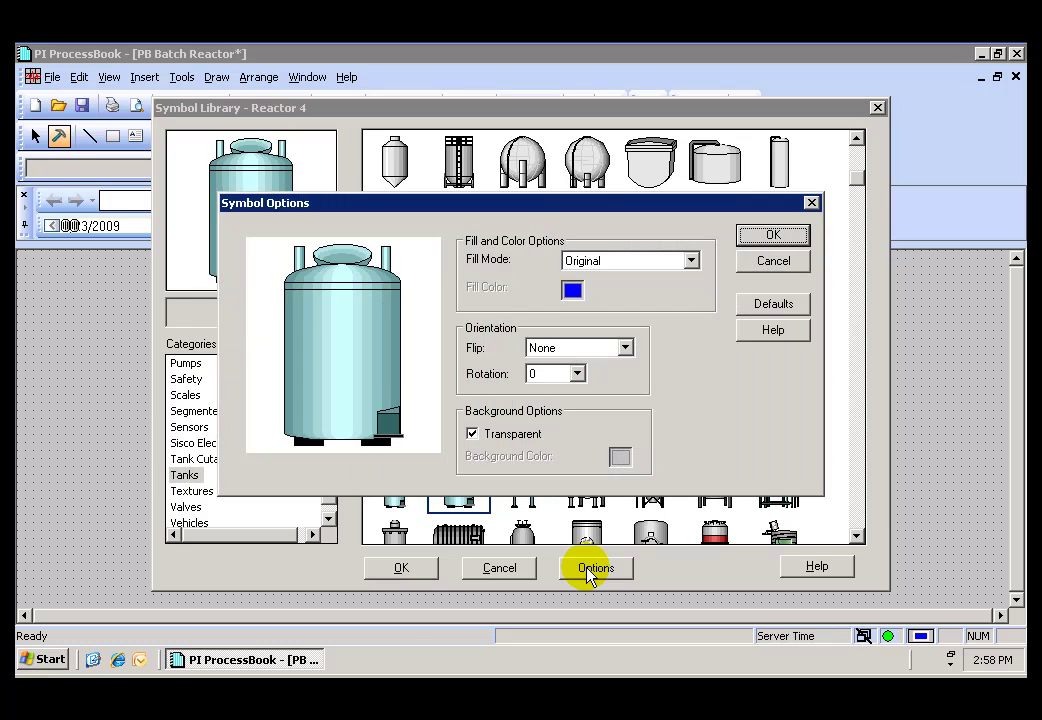
{"action": "left_click", "coordinate": [691, 261]}
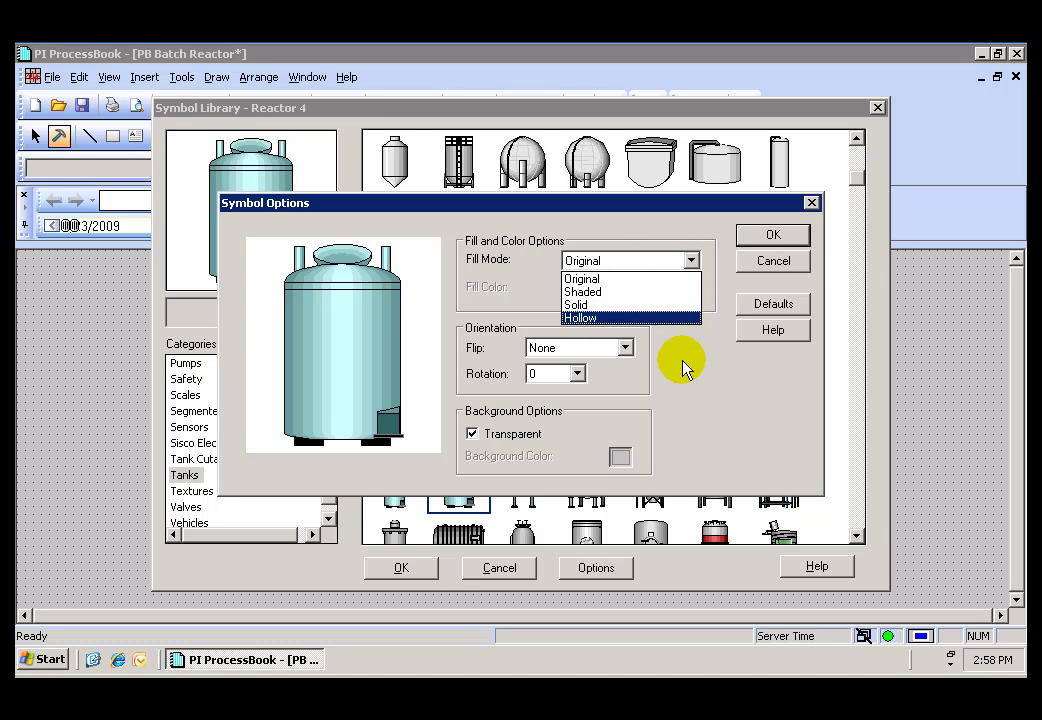
{"action": "left_click", "coordinate": [766, 264]}
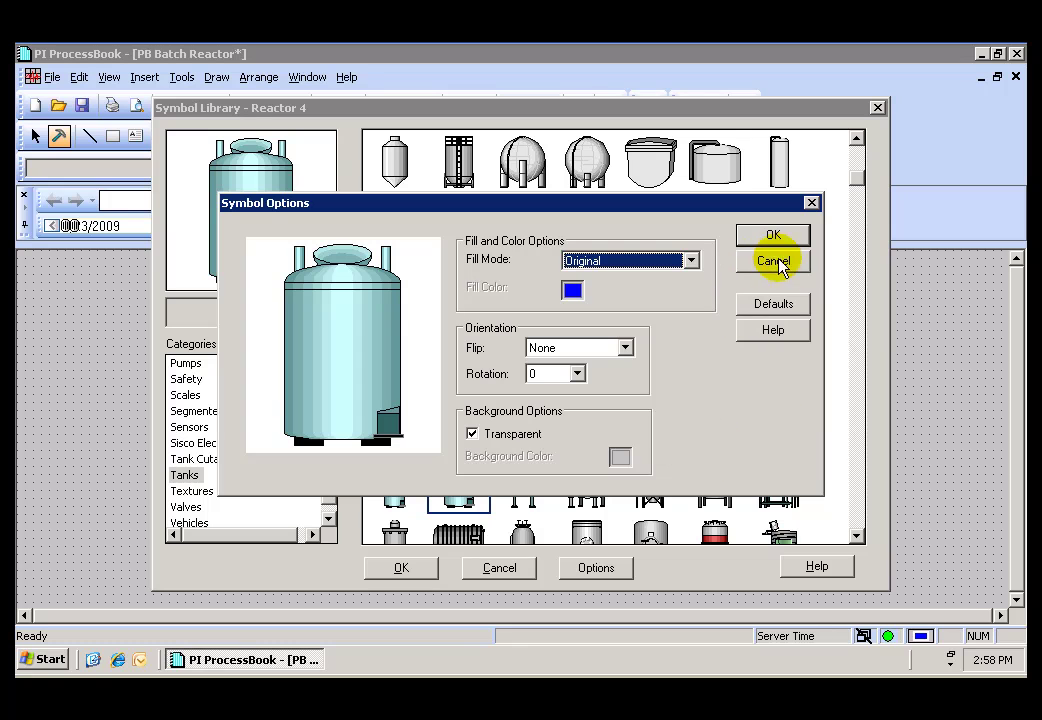
{"action": "left_click", "coordinate": [811, 205]}
{"action": "left_click", "coordinate": [397, 572]}
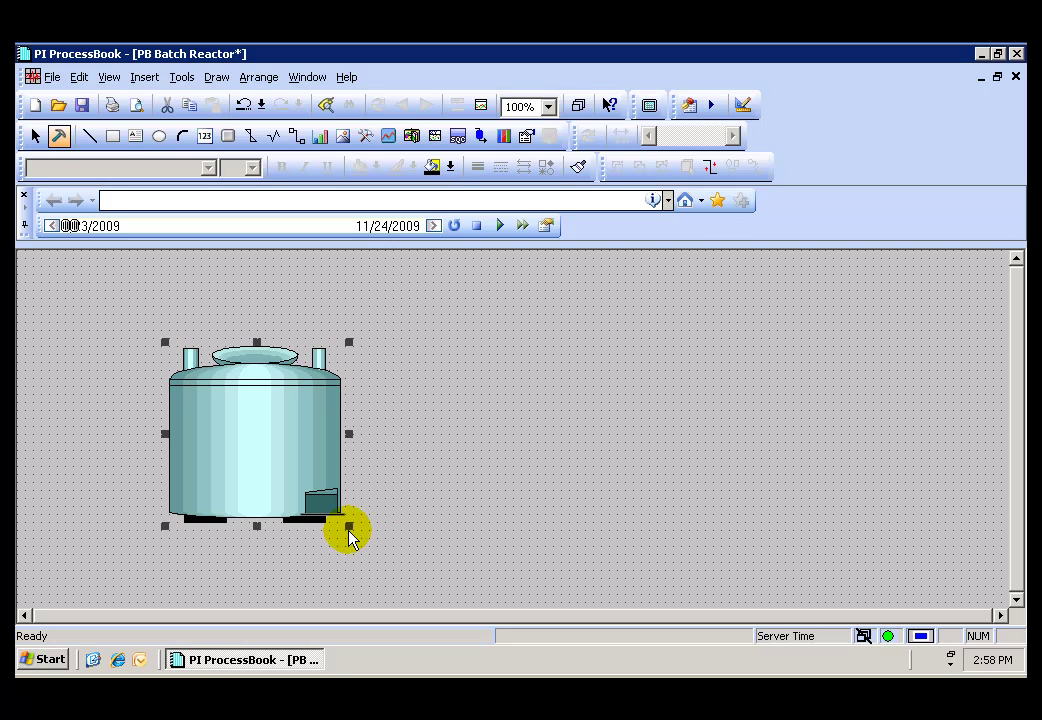
Step: Resize the tank by its corner handle to be narrower and taller
{"action": "left_click_drag", "start_coordinate": [349, 534], "coordinate": [355, 558]}
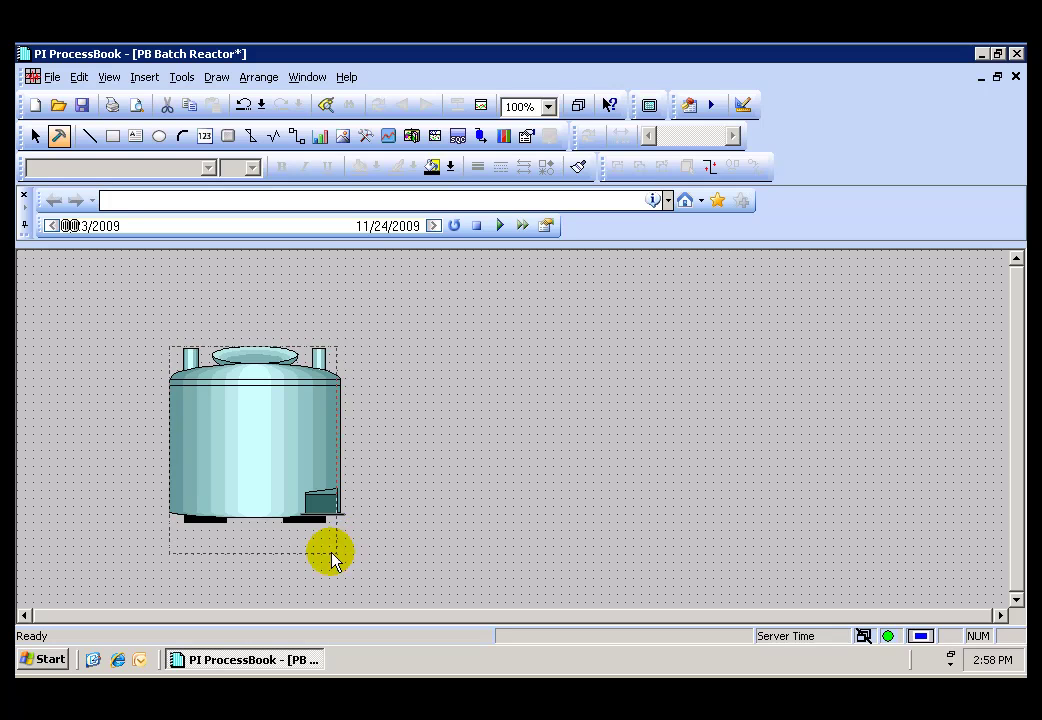
{"action": "left_click_drag", "start_coordinate": [355, 558], "coordinate": [317, 558]}
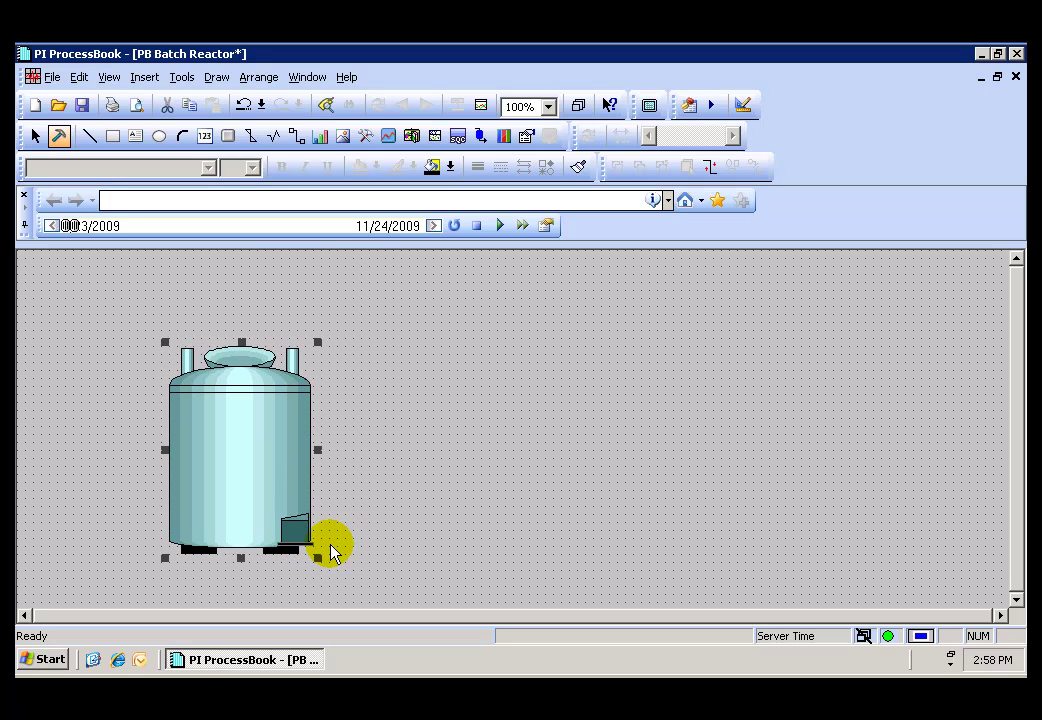
{"action": "left_click", "coordinate": [391, 540]}
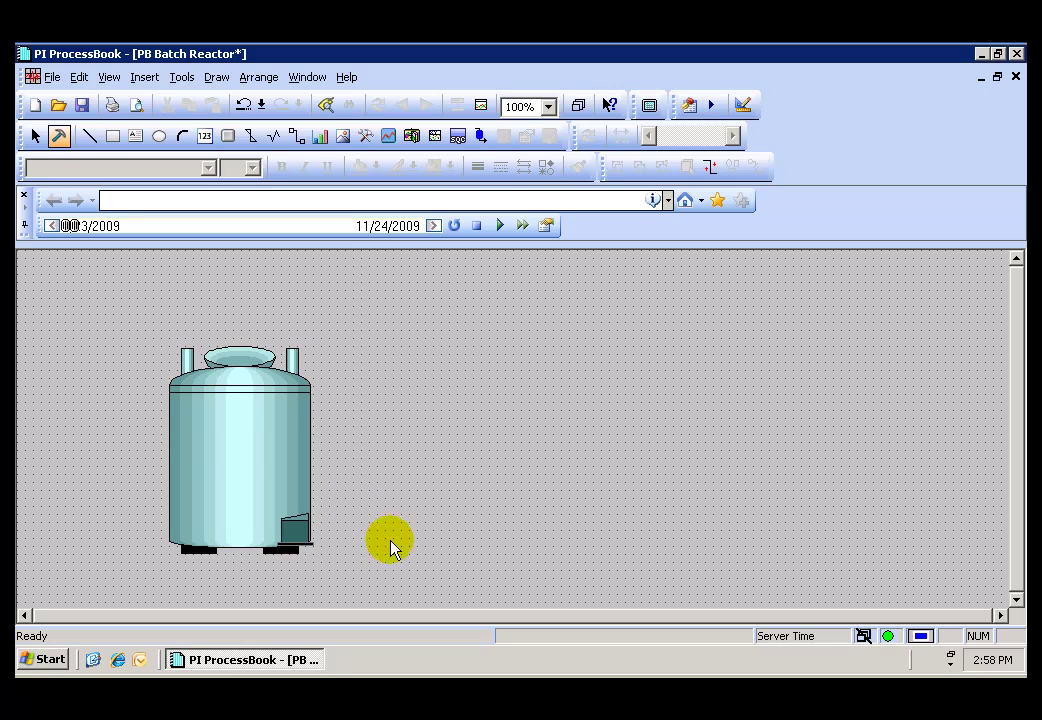
Step: Place a short horizontal pipe from the Pipes library running right from the tank outlet
{"action": "left_click", "coordinate": [411, 136]}
{"action": "left_click_drag", "start_coordinate": [307, 528], "coordinate": [648, 540]}
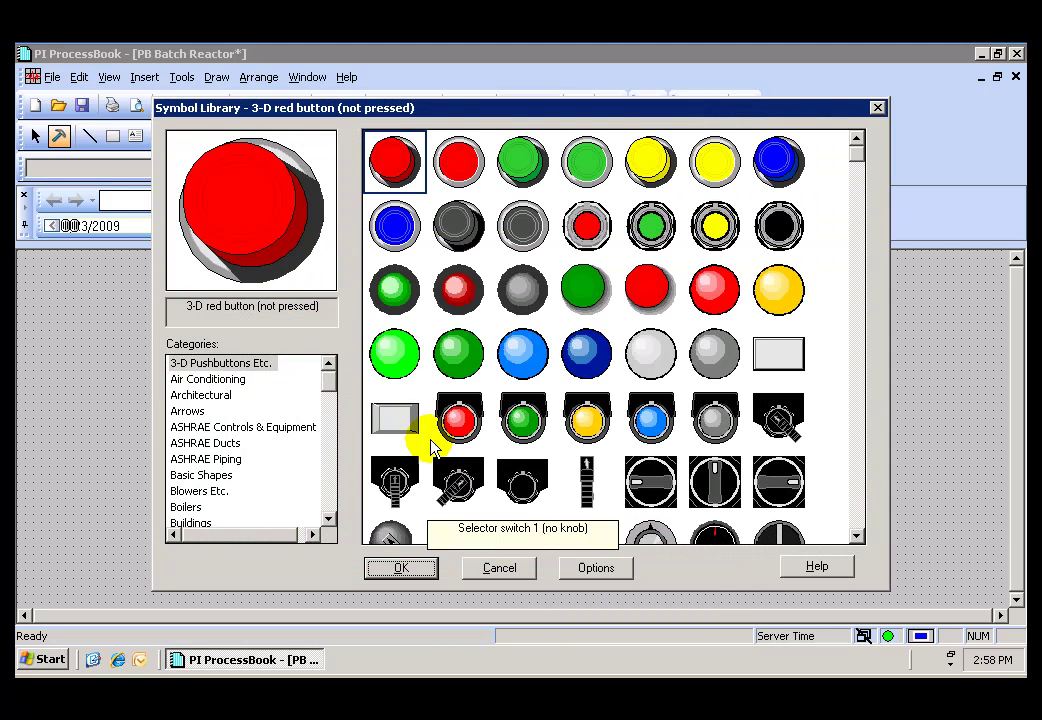
{"action": "left_click", "coordinate": [331, 494]}
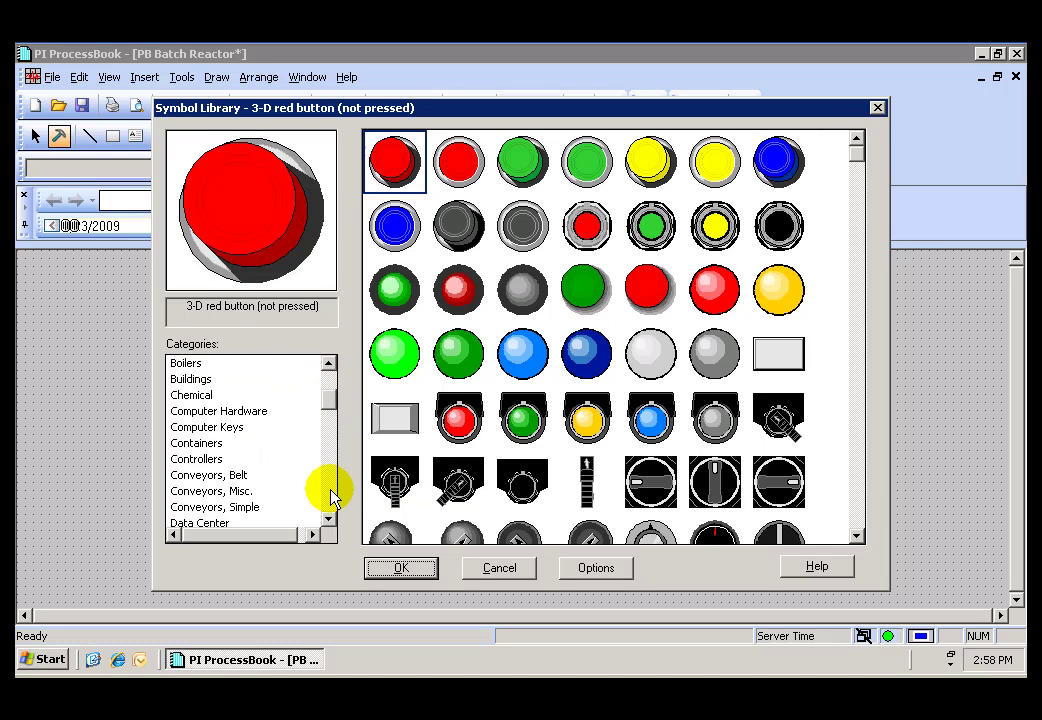
{"action": "left_click", "coordinate": [331, 490]}
{"action": "left_click", "coordinate": [331, 490]}
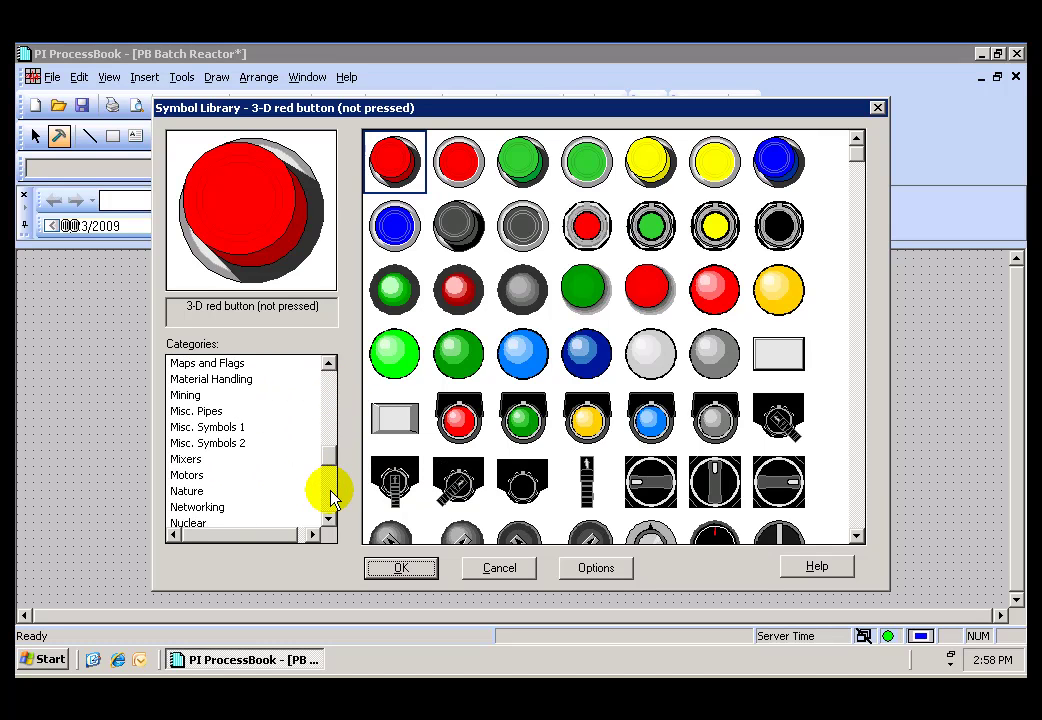
{"action": "left_click", "coordinate": [331, 492]}
{"action": "left_click", "coordinate": [181, 426]}
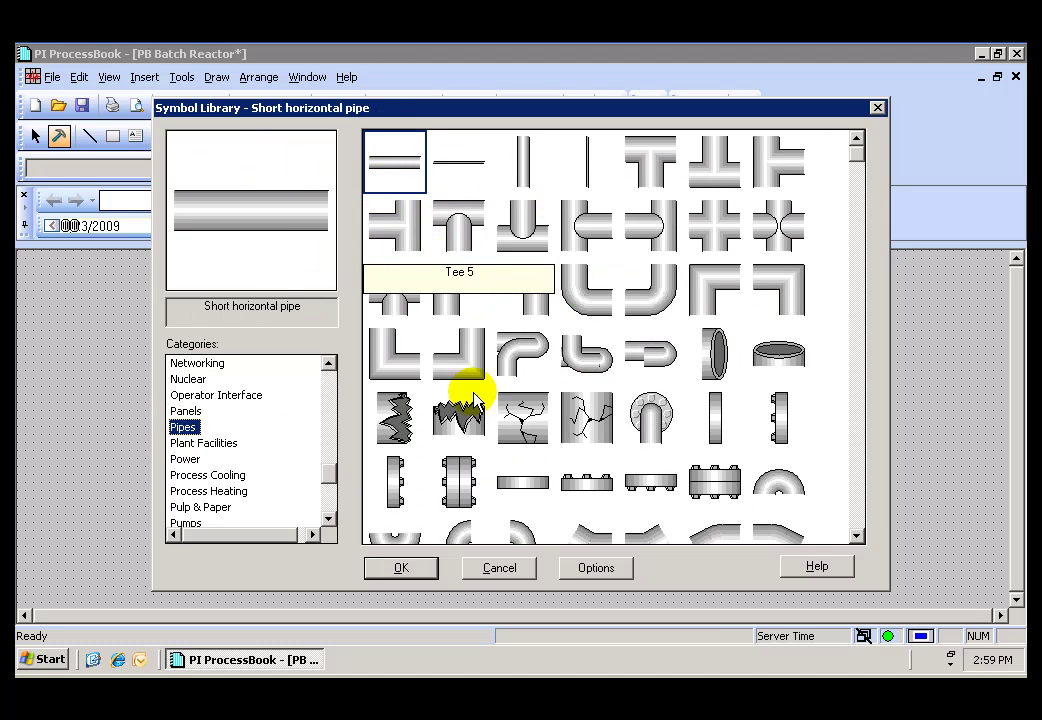
{"action": "left_click", "coordinate": [402, 568]}
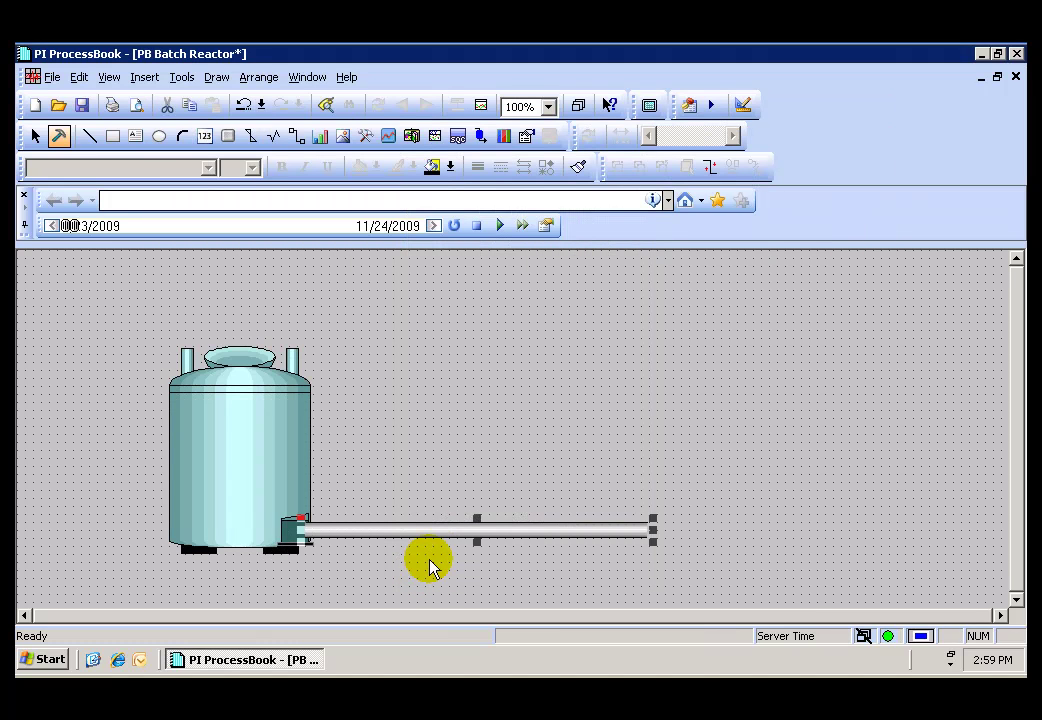
{"action": "left_click", "coordinate": [180, 281]}
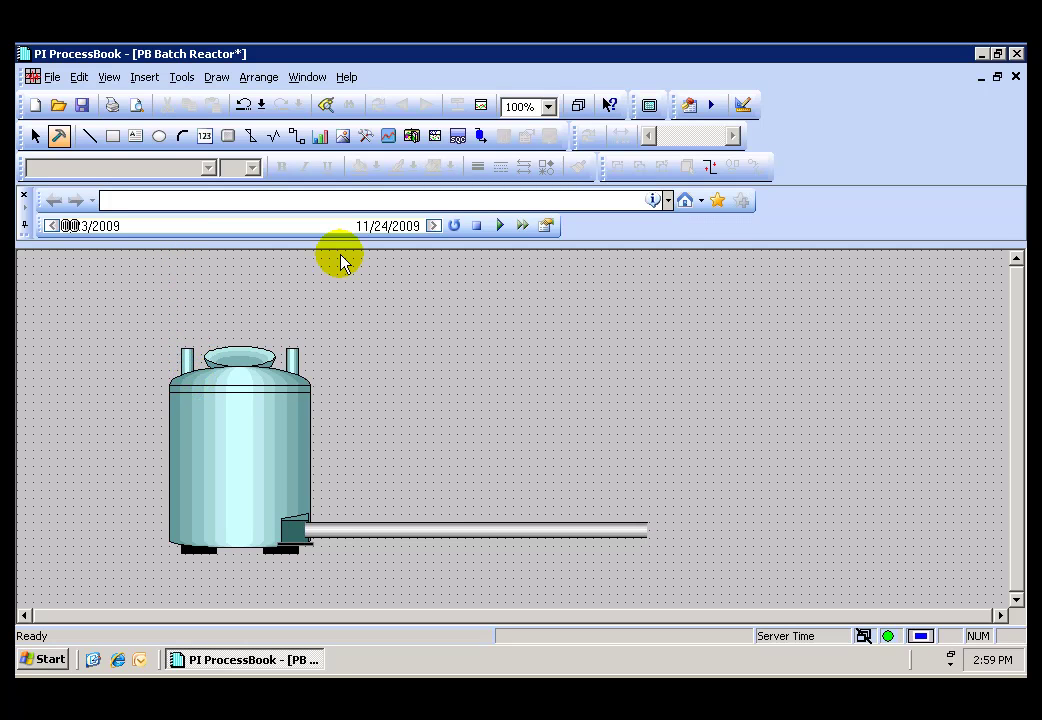
Step: Insert the Pipes > Short vertical pipe symbol in the area above the tank
{"action": "left_click", "coordinate": [411, 136]}
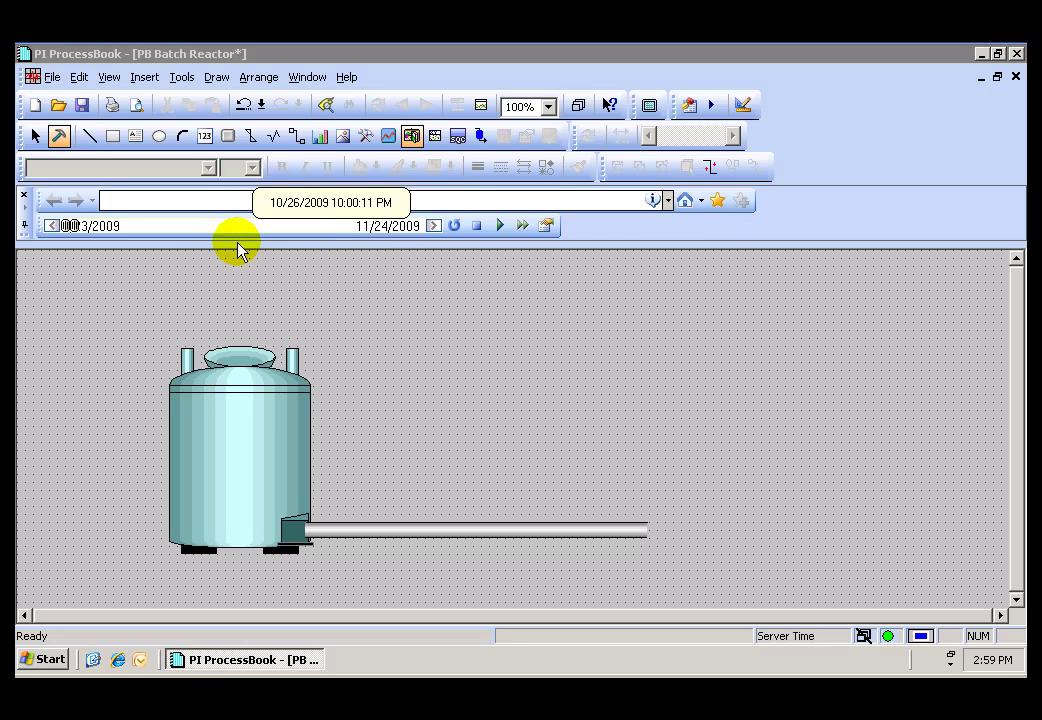
{"action": "left_click_drag", "start_coordinate": [220, 274], "coordinate": [221, 352]}
{"action": "left_click", "coordinate": [231, 389]}
{"action": "scroll", "coordinate": [329, 450], "scroll_direction": "down", "scroll_amount": 3}
{"action": "scroll", "coordinate": [326, 472], "scroll_direction": "down", "scroll_amount": 3}
{"action": "scroll", "coordinate": [326, 481], "scroll_direction": "down", "scroll_amount": 3}
{"action": "scroll", "coordinate": [328, 488], "scroll_direction": "down", "scroll_amount": 3}
{"action": "scroll", "coordinate": [329, 490], "scroll_direction": "down", "scroll_amount": 3}
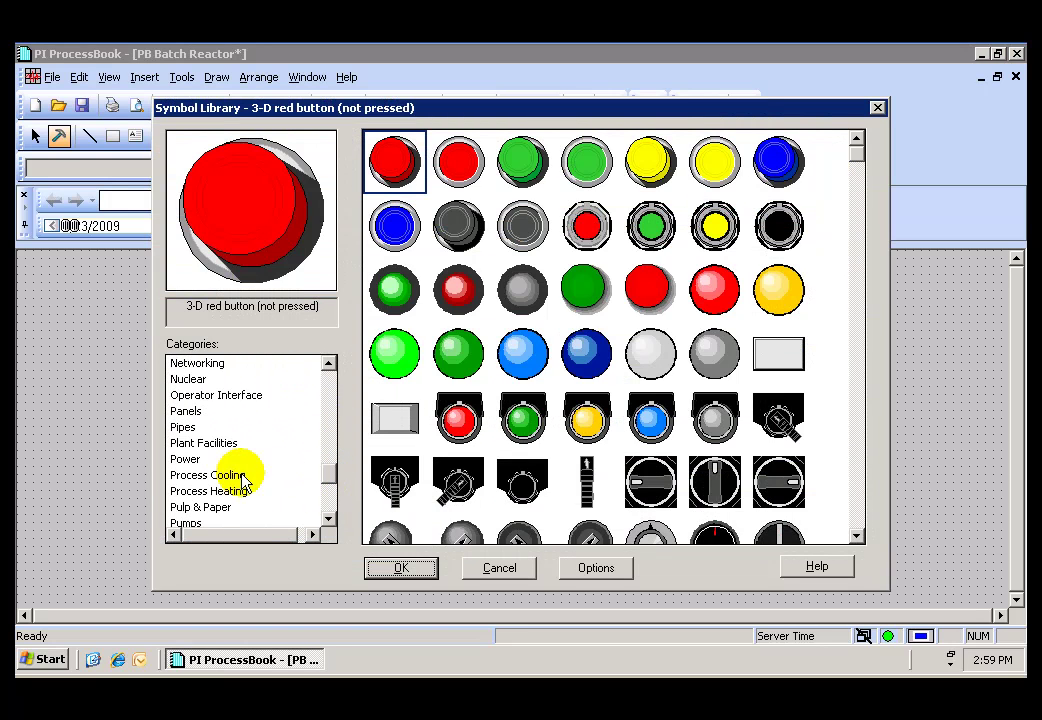
{"action": "left_click", "coordinate": [184, 427]}
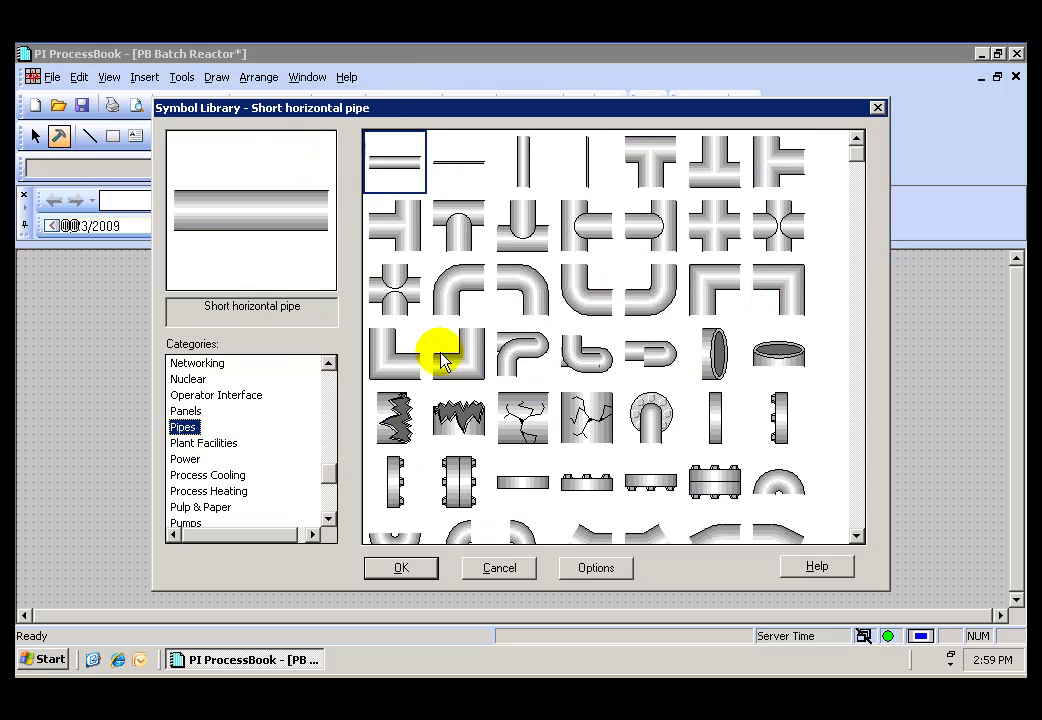
{"action": "left_click", "coordinate": [522, 165]}
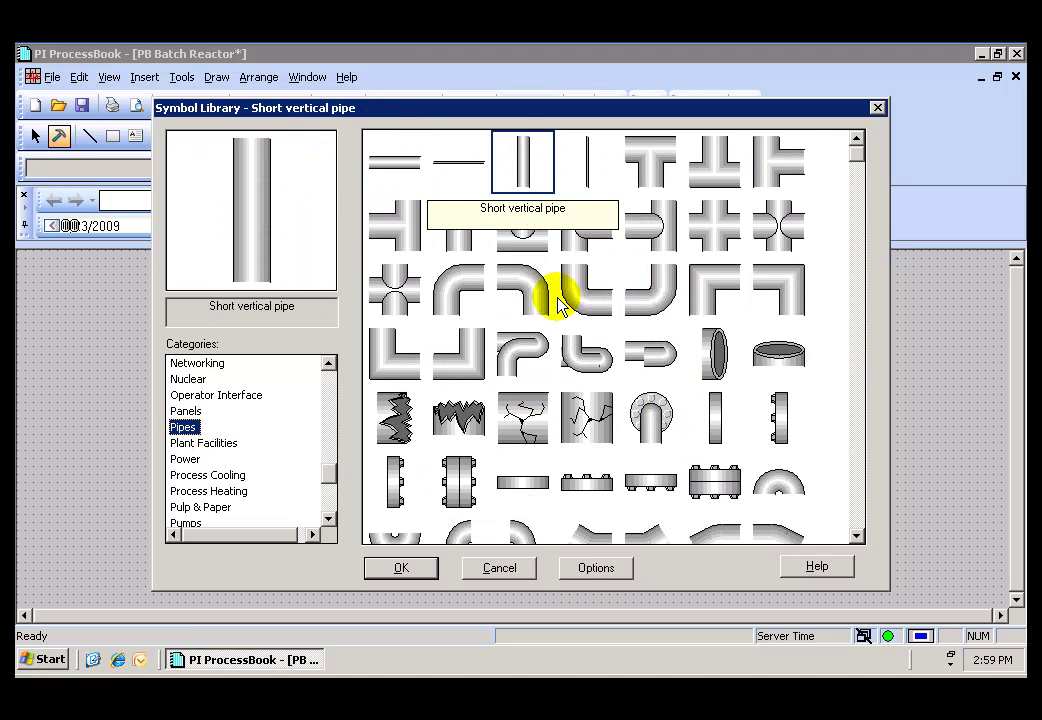
{"action": "left_click", "coordinate": [401, 568]}
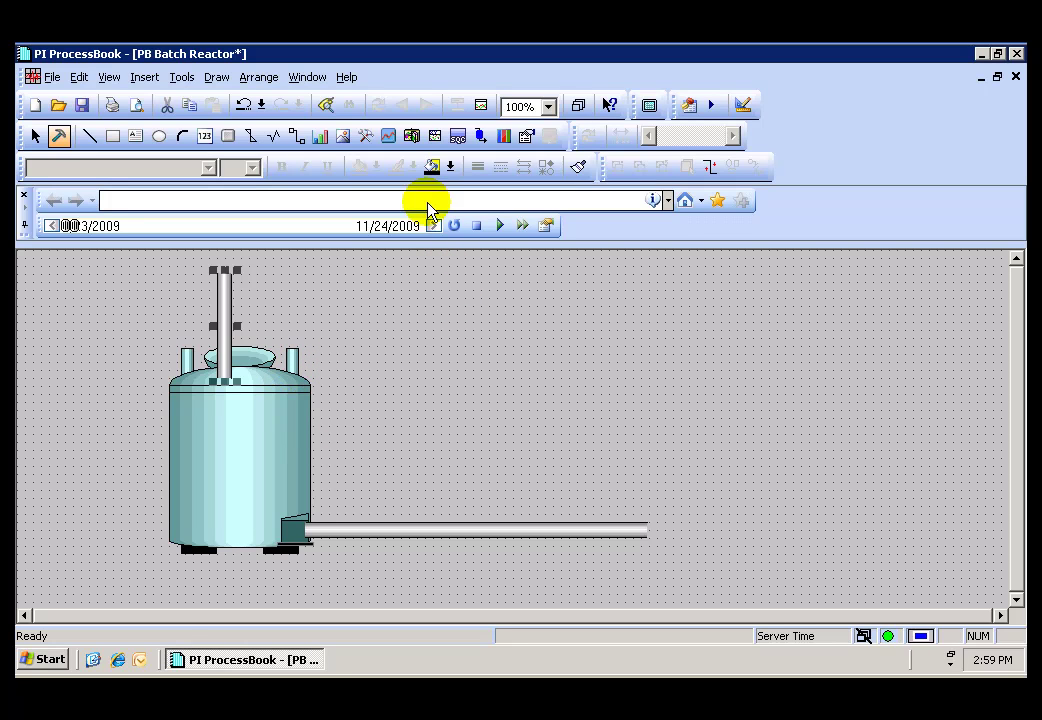
{"action": "left_click", "coordinate": [411, 135]}
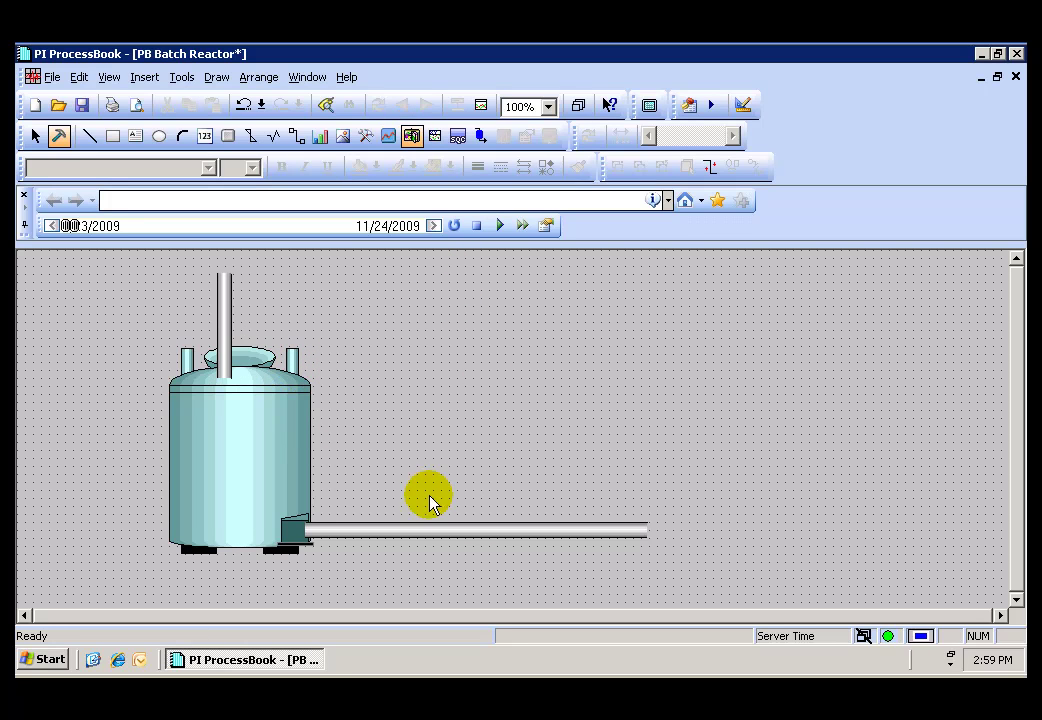
Step: Insert a Valves > Hand valve 2 symbol over the horizontal pipe
{"action": "left_click_drag", "start_coordinate": [417, 491], "coordinate": [583, 575]}
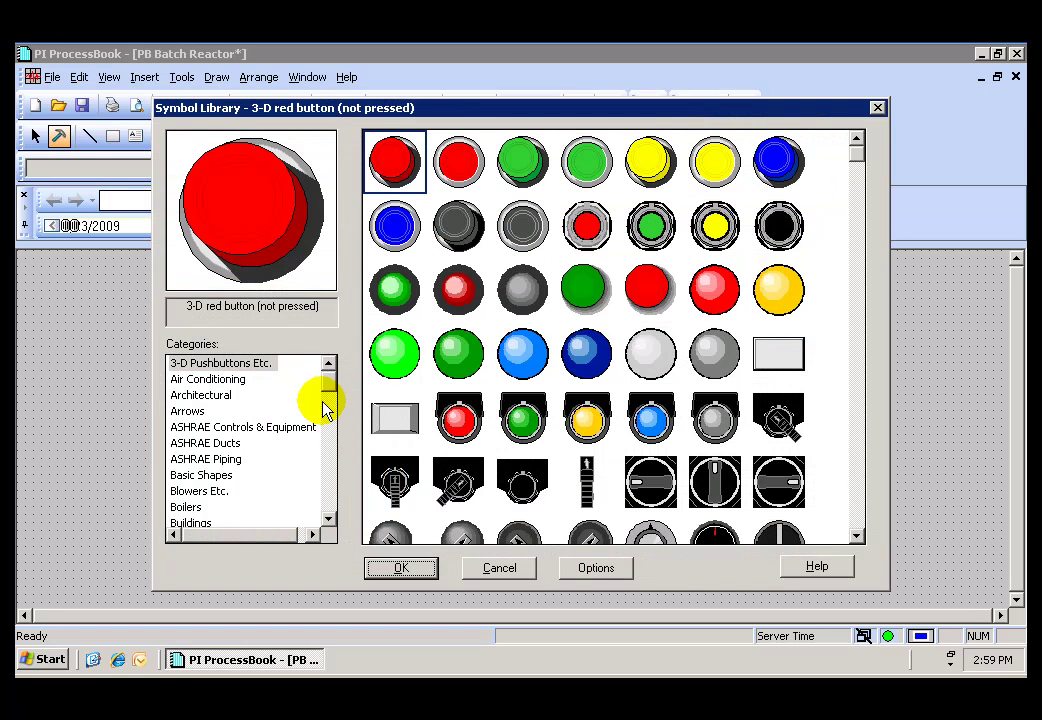
{"action": "left_click", "coordinate": [330, 497]}
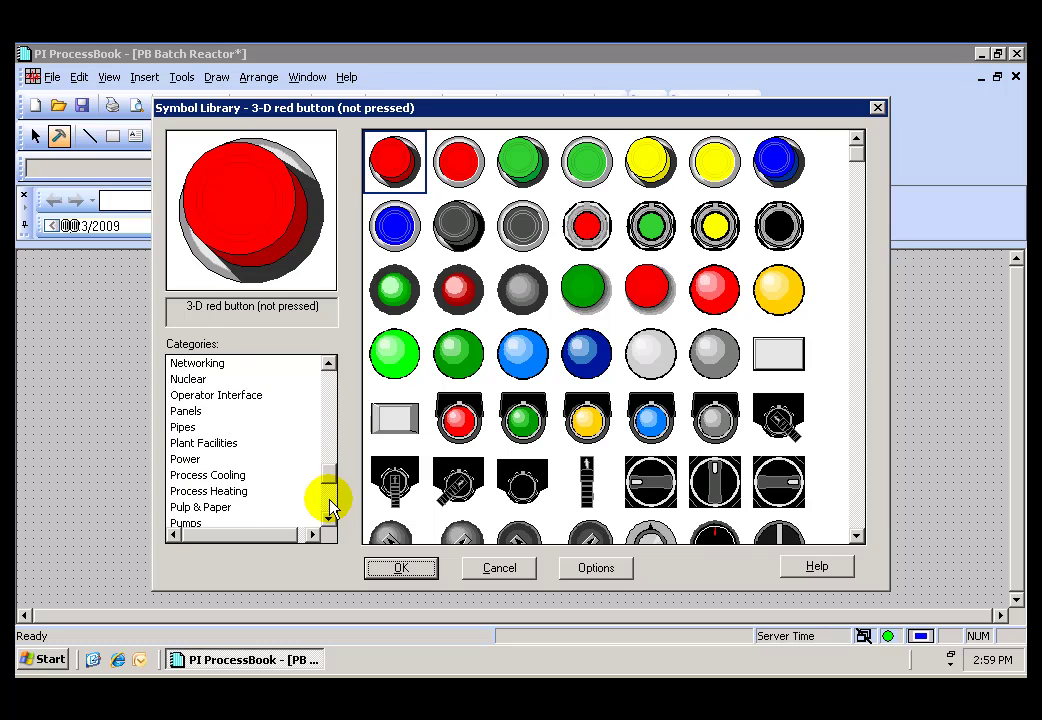
{"action": "left_click", "coordinate": [196, 523]}
{"action": "left_click", "coordinate": [587, 362]}
{"action": "left_click", "coordinate": [402, 568]}
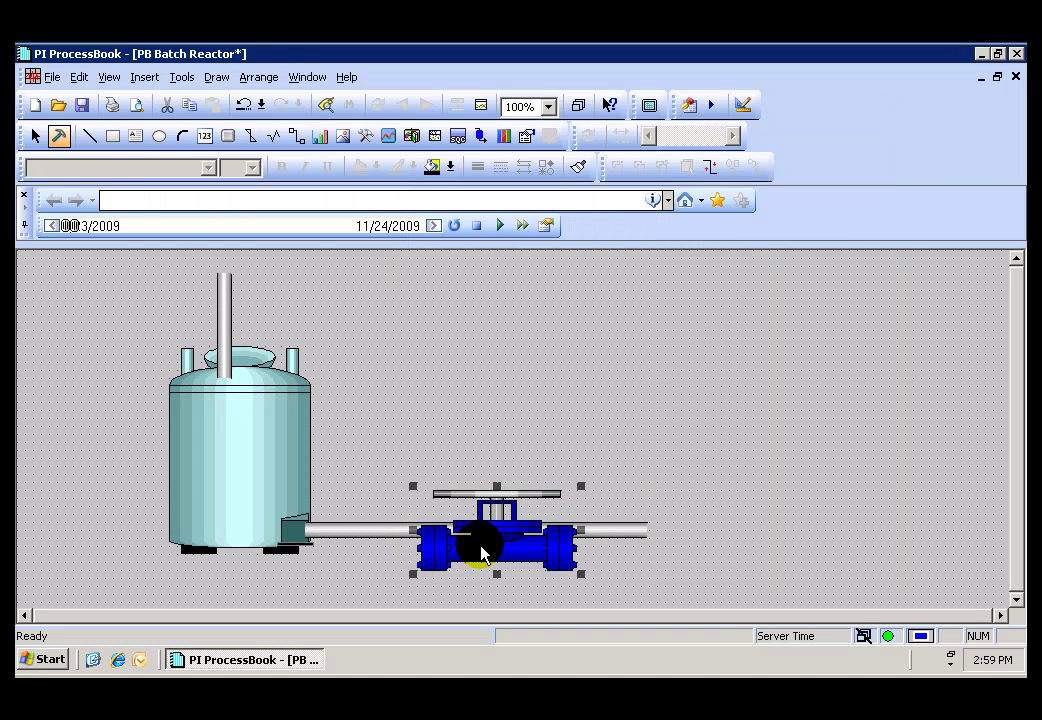
Step: Move and shrink the valve so it sits inline on the pipe
{"action": "left_click_drag", "start_coordinate": [500, 541], "coordinate": [500, 527]}
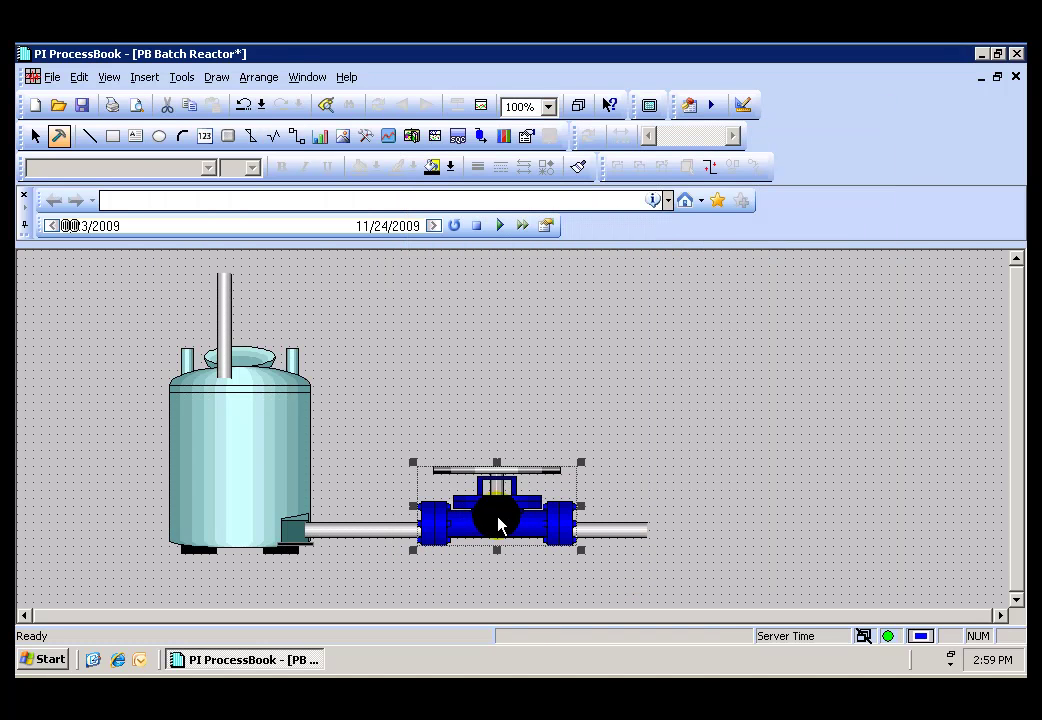
{"action": "left_click_drag", "start_coordinate": [580, 557], "coordinate": [562, 551]}
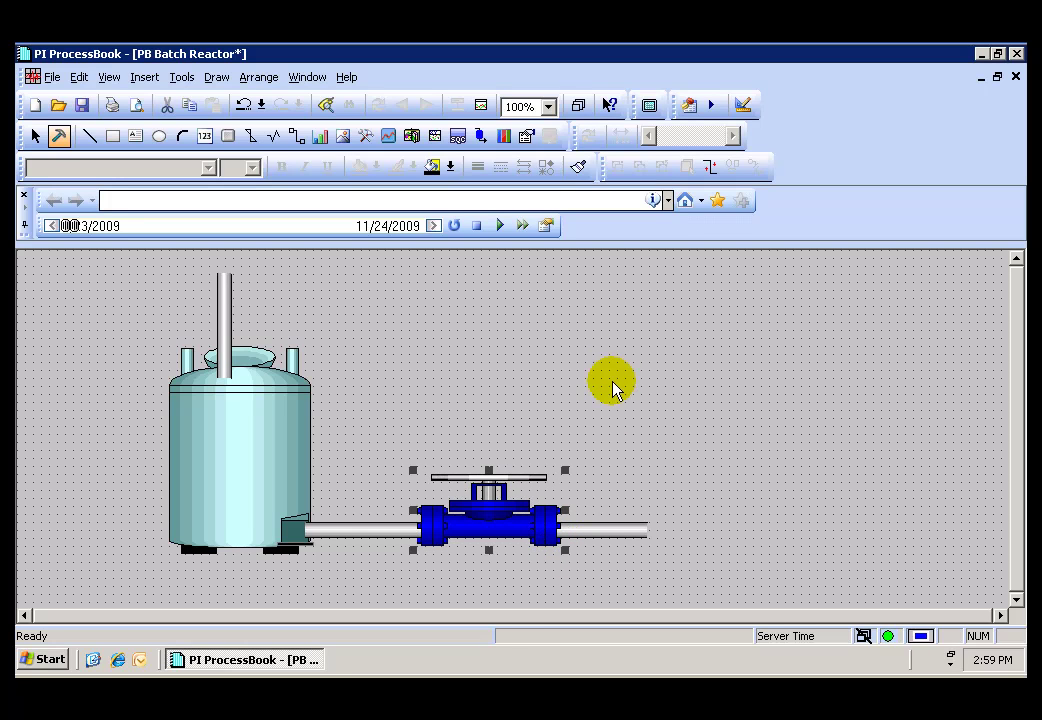
{"action": "left_click_drag", "start_coordinate": [485, 514], "coordinate": [478, 522]}
{"action": "left_click", "coordinate": [531, 378]}
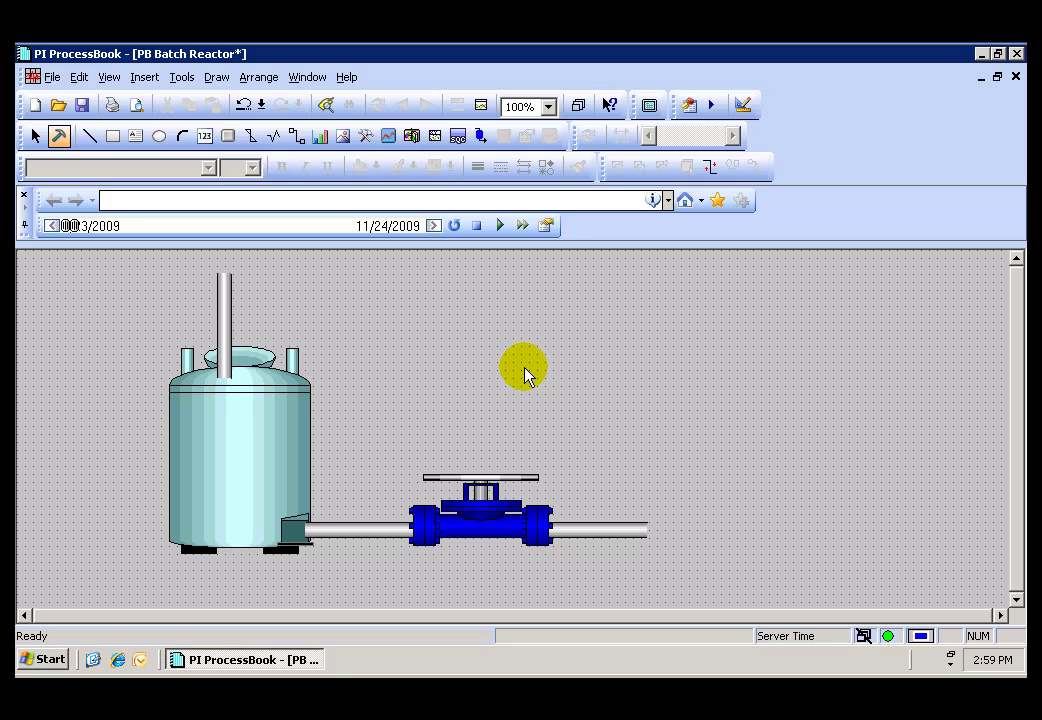
Step: Bring the tank to the front over the pipes and save the display
{"action": "left_click", "coordinate": [278, 436]}
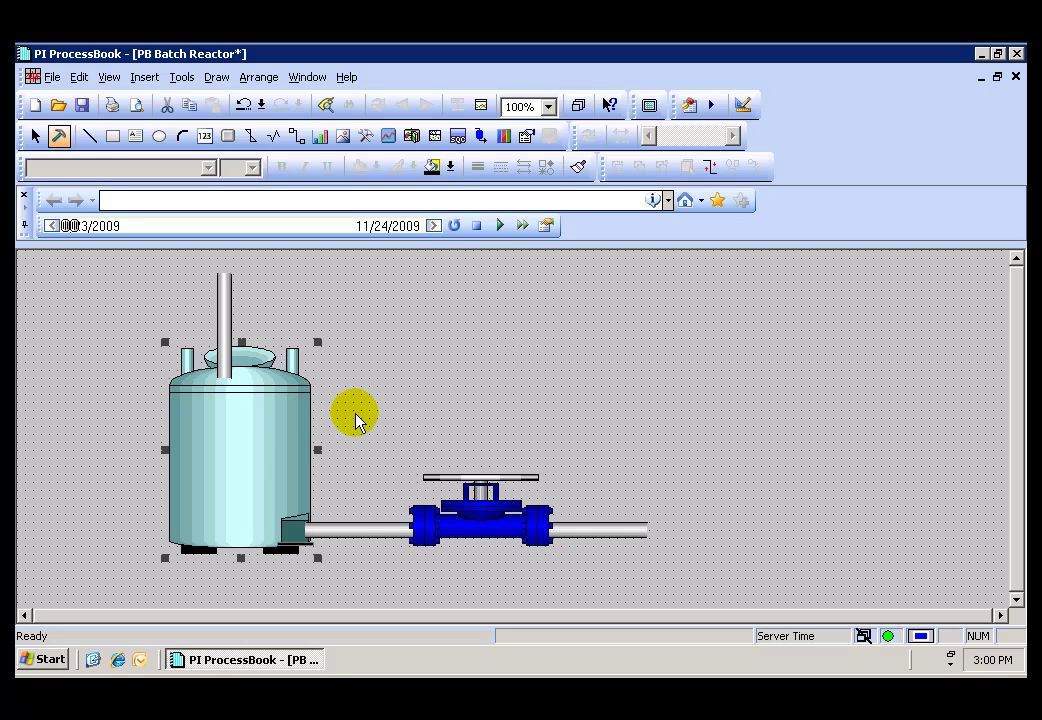
{"action": "left_click", "coordinate": [259, 78]}
{"action": "left_click", "coordinate": [298, 163]}
{"action": "left_click", "coordinate": [370, 365]}
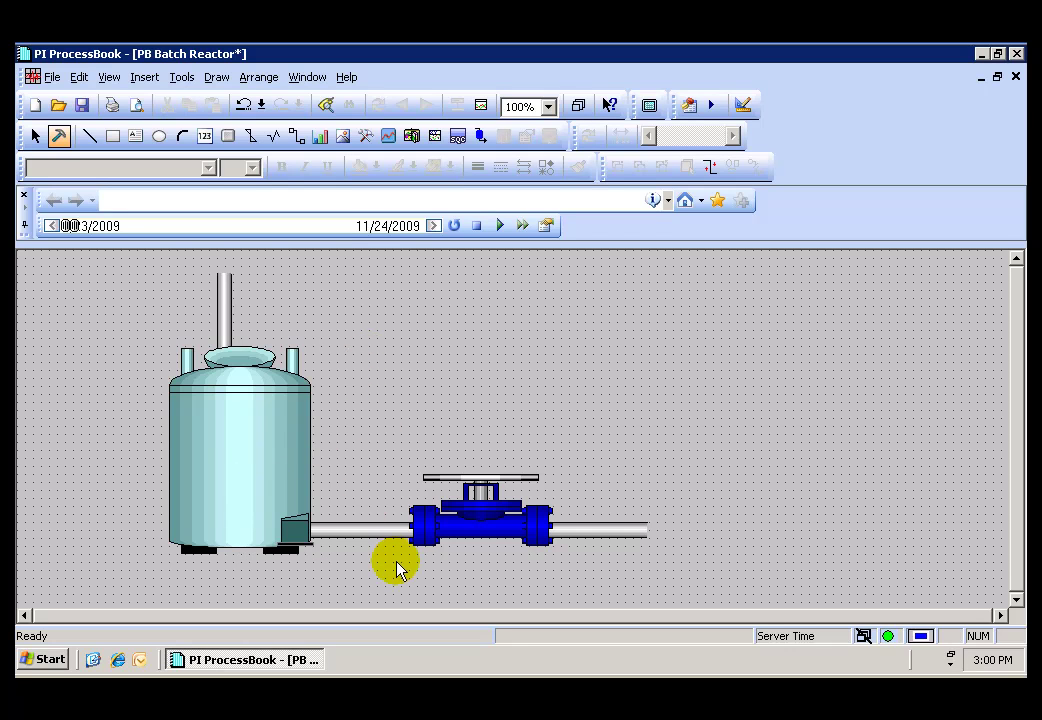
{"action": "left_click", "coordinate": [83, 106]}
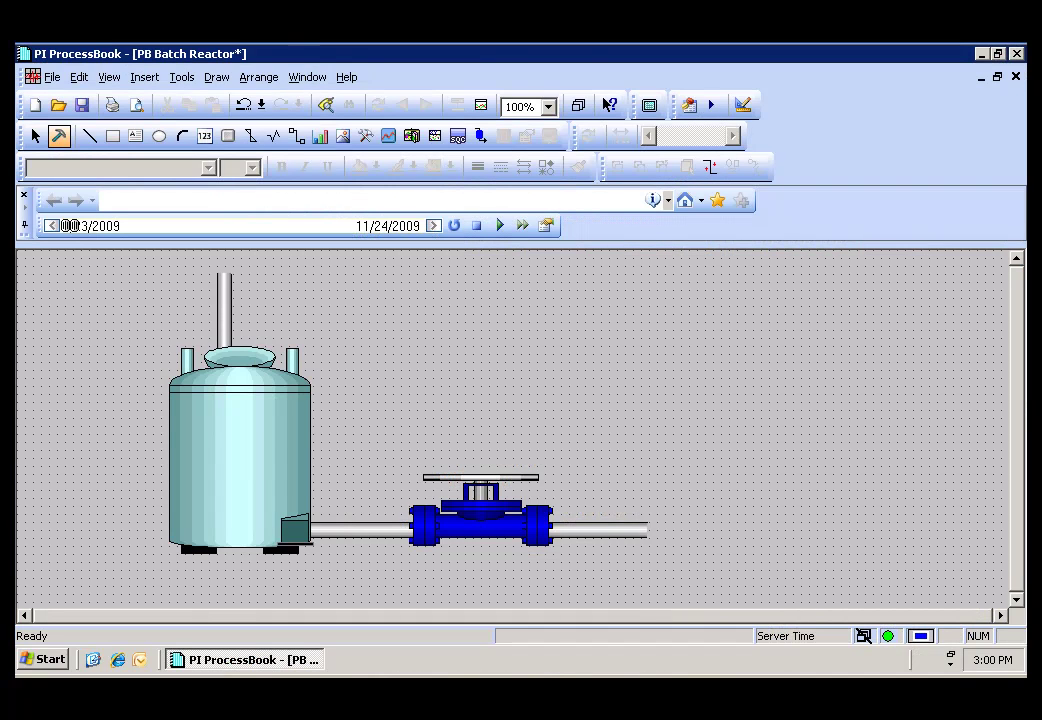
Step: Add a 'Stirred Tank' text label below the tank
{"action": "left_click", "coordinate": [136, 136]}
{"action": "left_click", "coordinate": [189, 569]}
{"action": "type", "text": "Stirred Ta"}
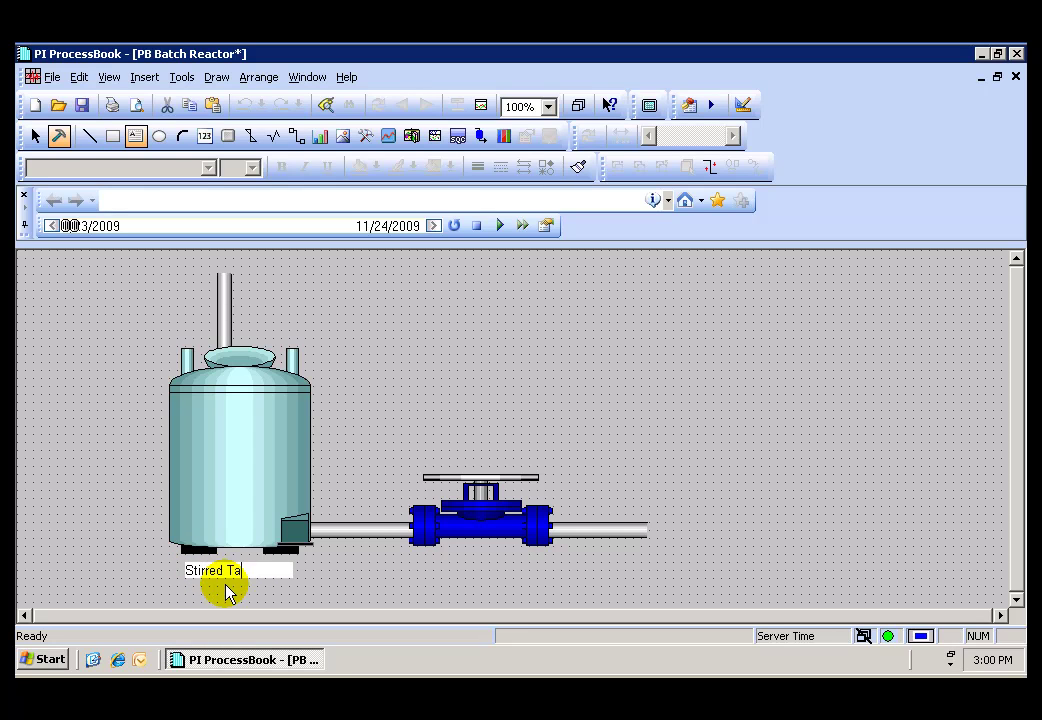
{"action": "type", "text": "nk"}
{"action": "left_click", "coordinate": [306, 594]}
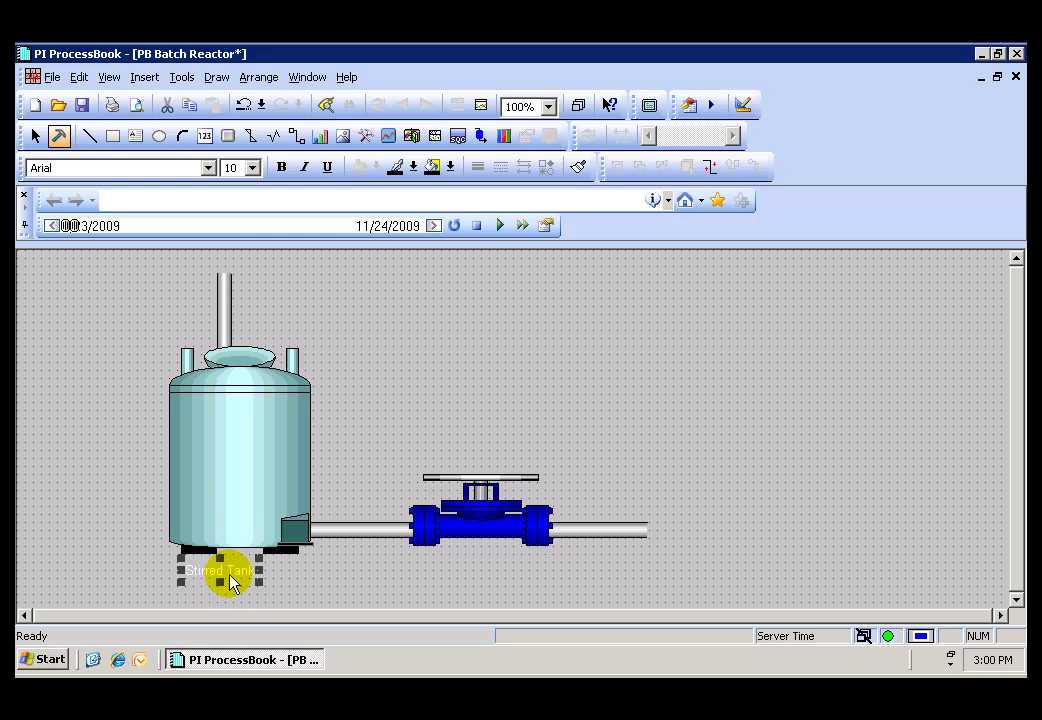
Step: Format the label as 12-point bold text in black
{"action": "left_click", "coordinate": [209, 170]}
{"action": "left_click", "coordinate": [255, 171]}
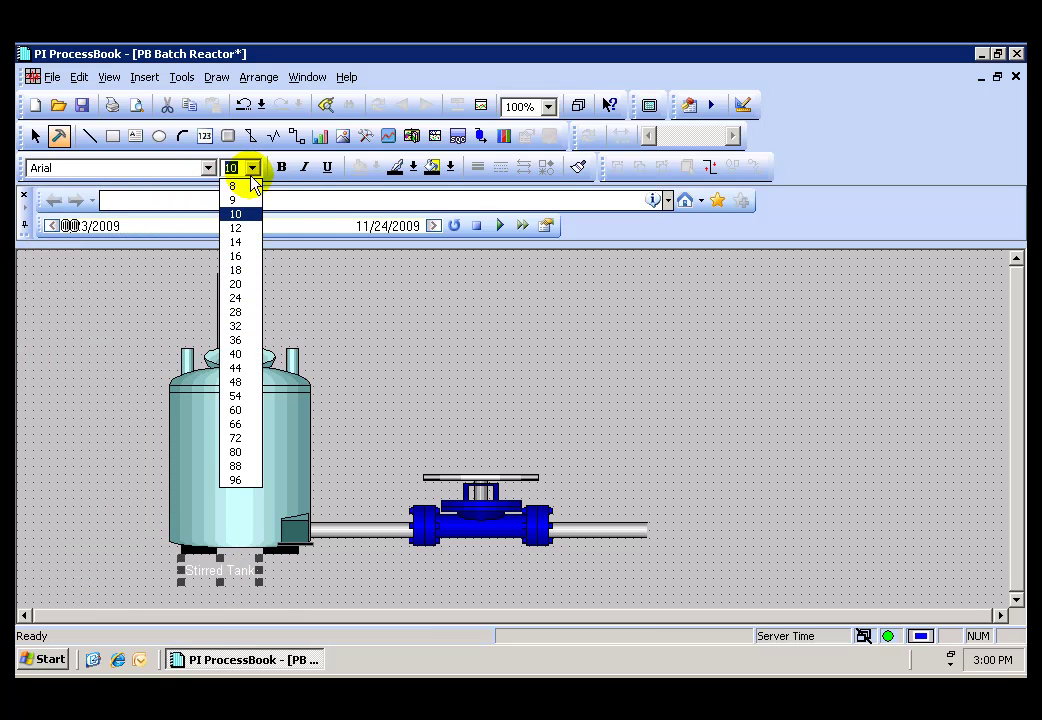
{"action": "left_click", "coordinate": [236, 229]}
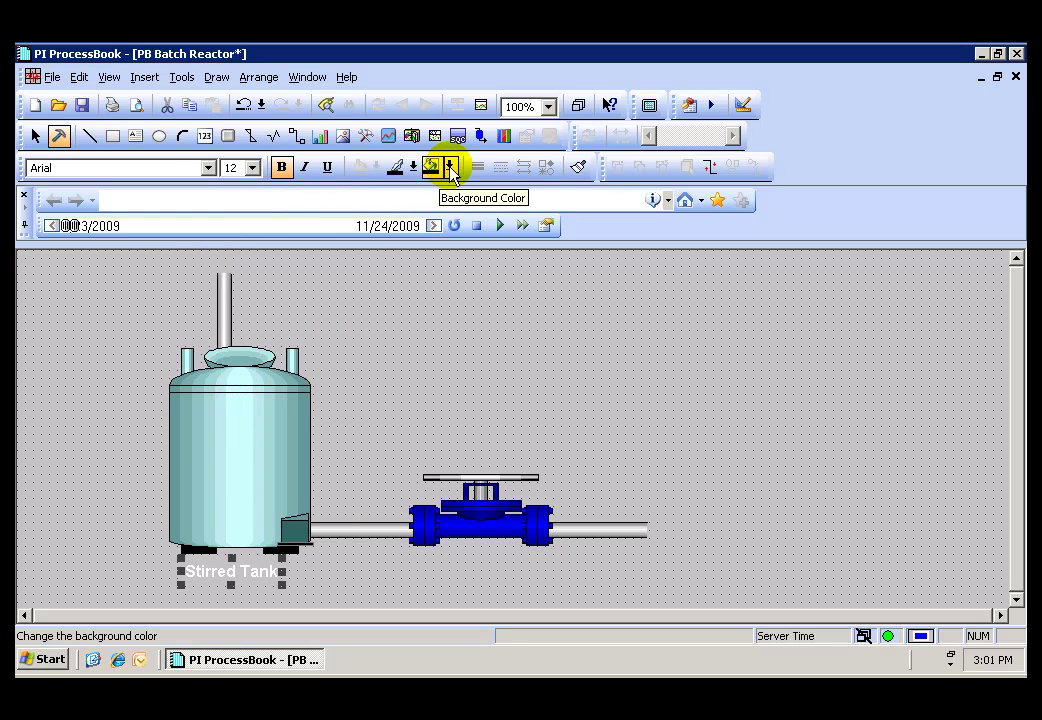
{"action": "left_click", "coordinate": [449, 168]}
{"action": "left_click", "coordinate": [412, 172]}
{"action": "left_click", "coordinate": [476, 226]}
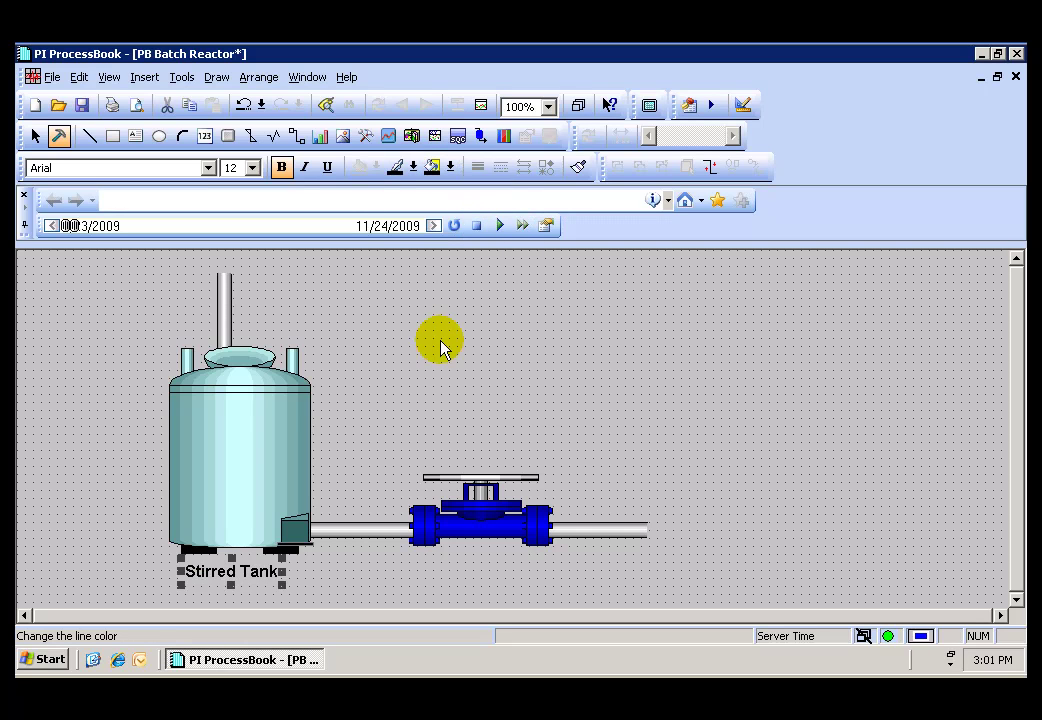
{"action": "left_click", "coordinate": [418, 388]}
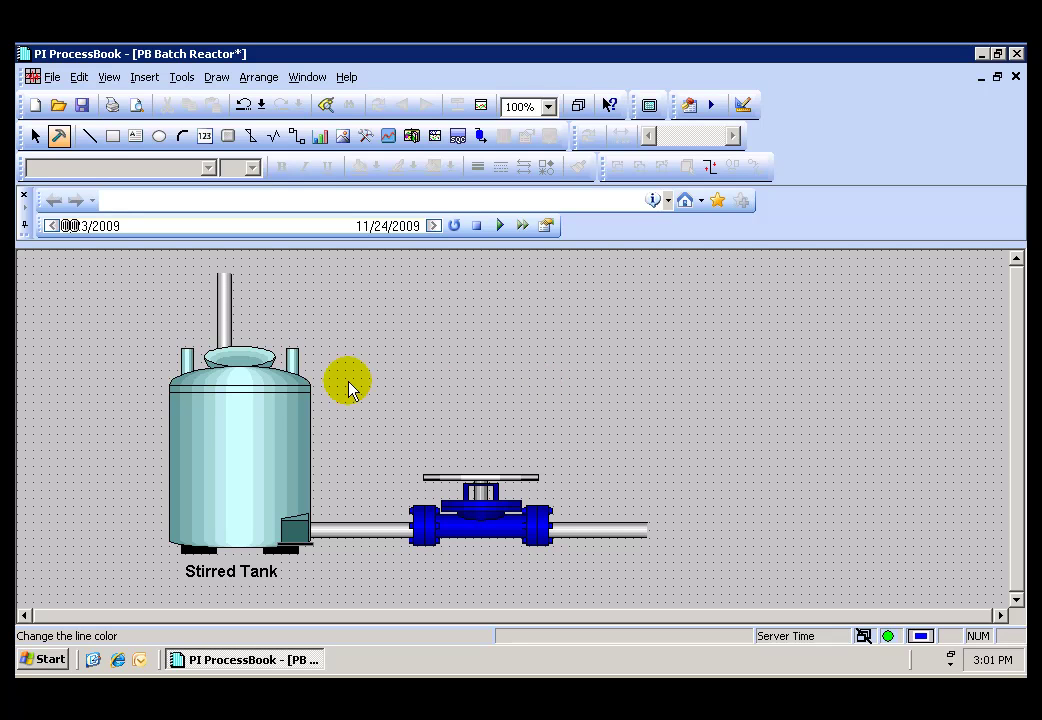
Step: Select the tank and label together and apply Arrange > Align > Center
{"action": "left_click", "coordinate": [218, 430]}
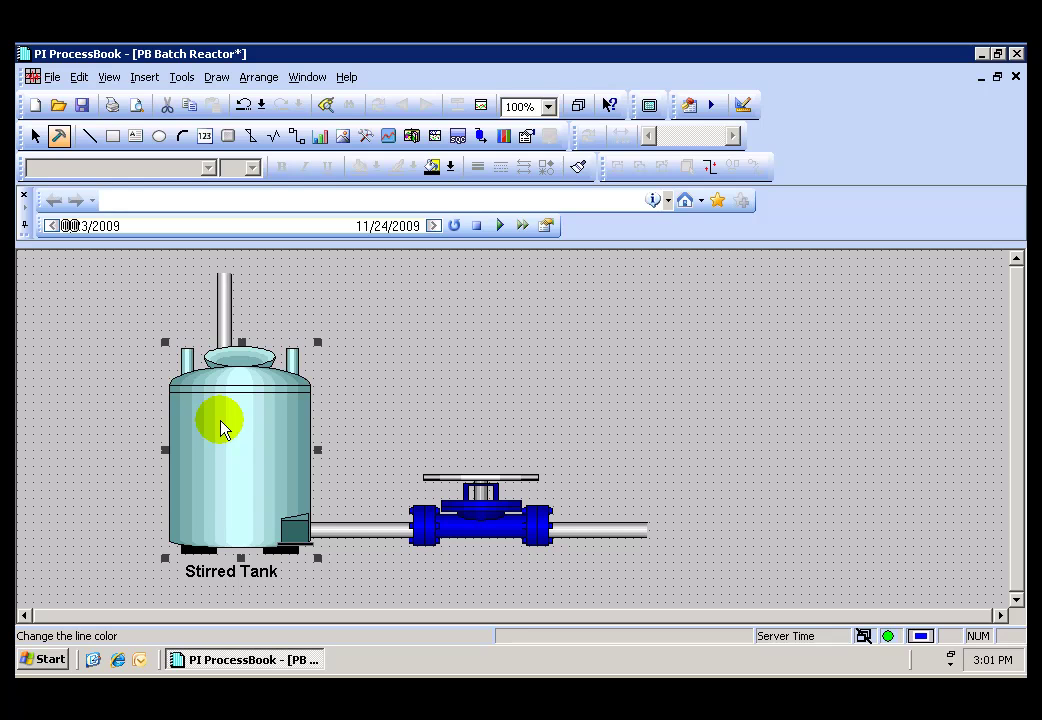
{"action": "left_click", "coordinate": [229, 576], "text": "shift"}
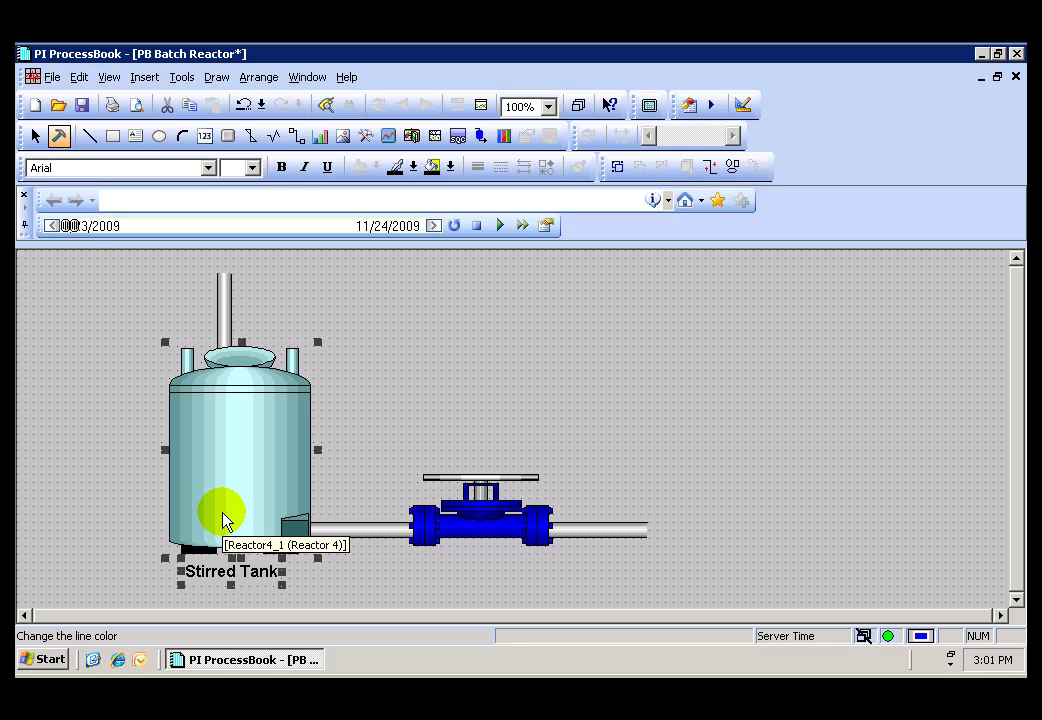
{"action": "key", "text": "Escape"}
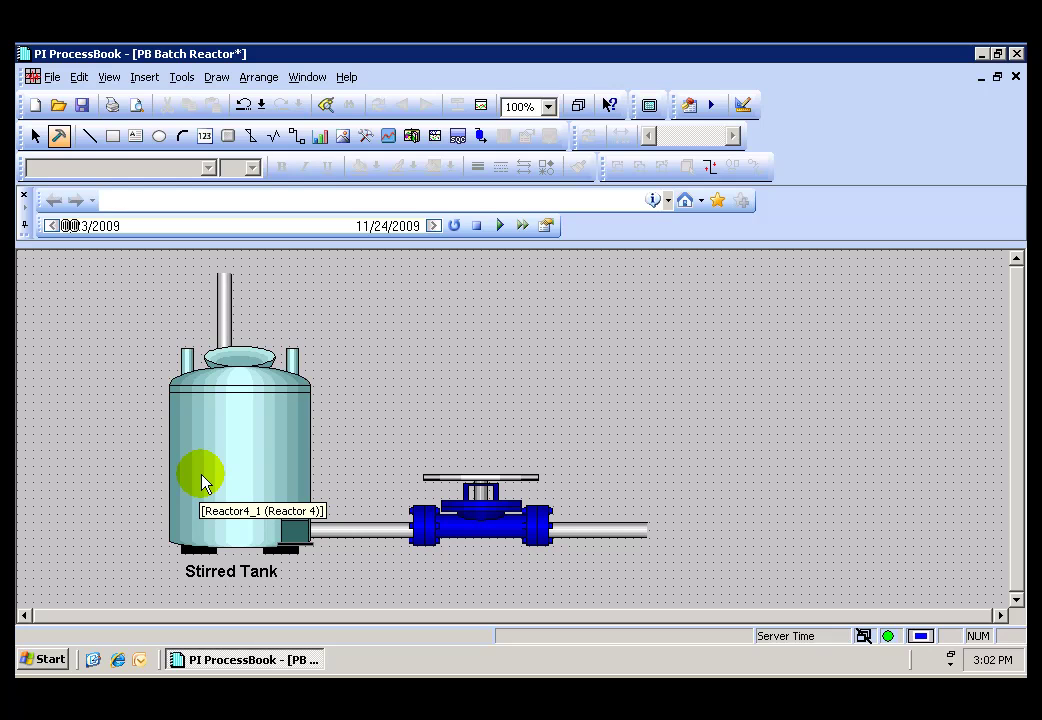
{"action": "left_click", "coordinate": [202, 483]}
{"action": "left_click", "coordinate": [212, 574], "text": "shift"}
{"action": "left_click", "coordinate": [260, 78]}
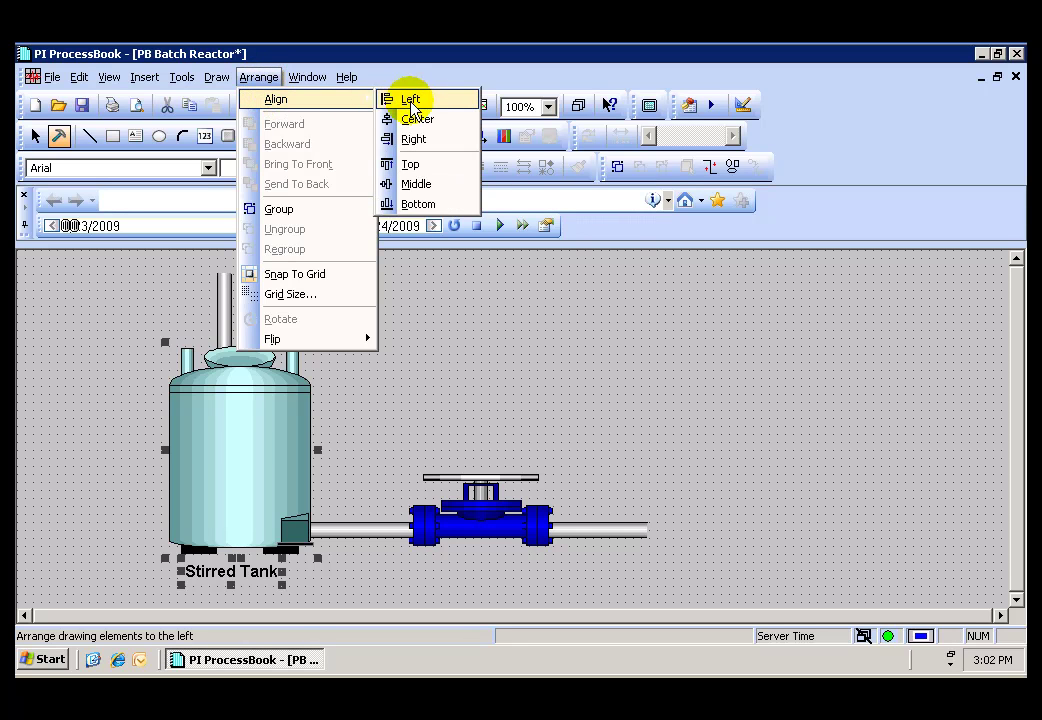
{"action": "mouse_move", "coordinate": [276, 99]}
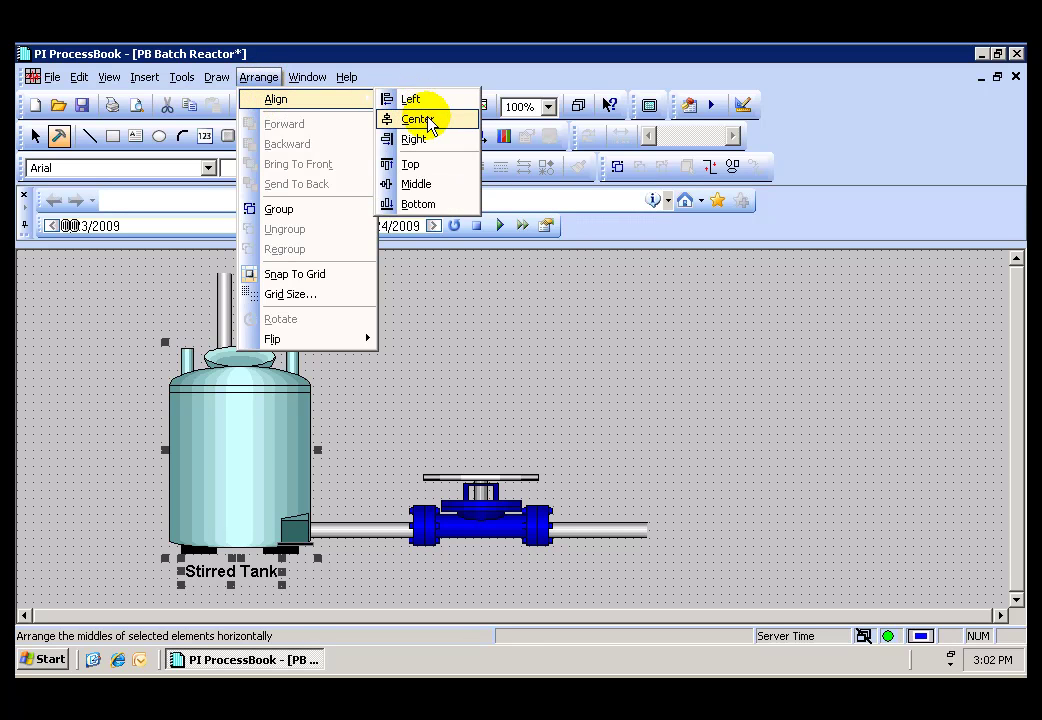
{"action": "left_click", "coordinate": [426, 120]}
{"action": "left_click", "coordinate": [421, 385]}
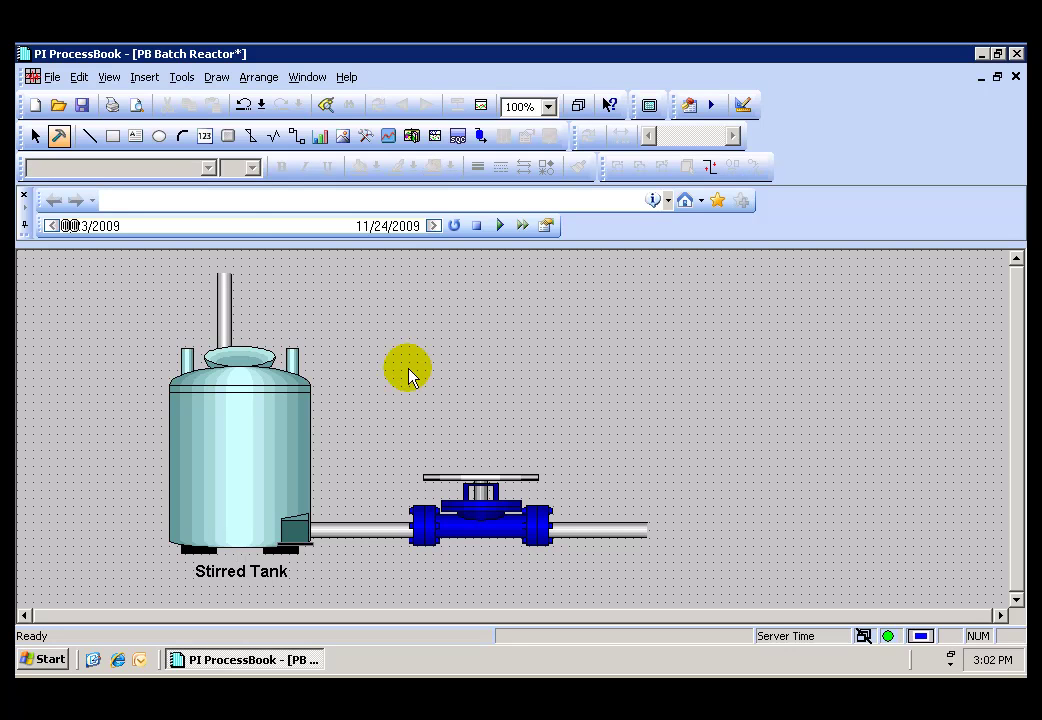
Step: Add a live value for tag BA:LEVEL.1 with its timestamp shown at the bottom
{"action": "left_click", "coordinate": [211, 86]}
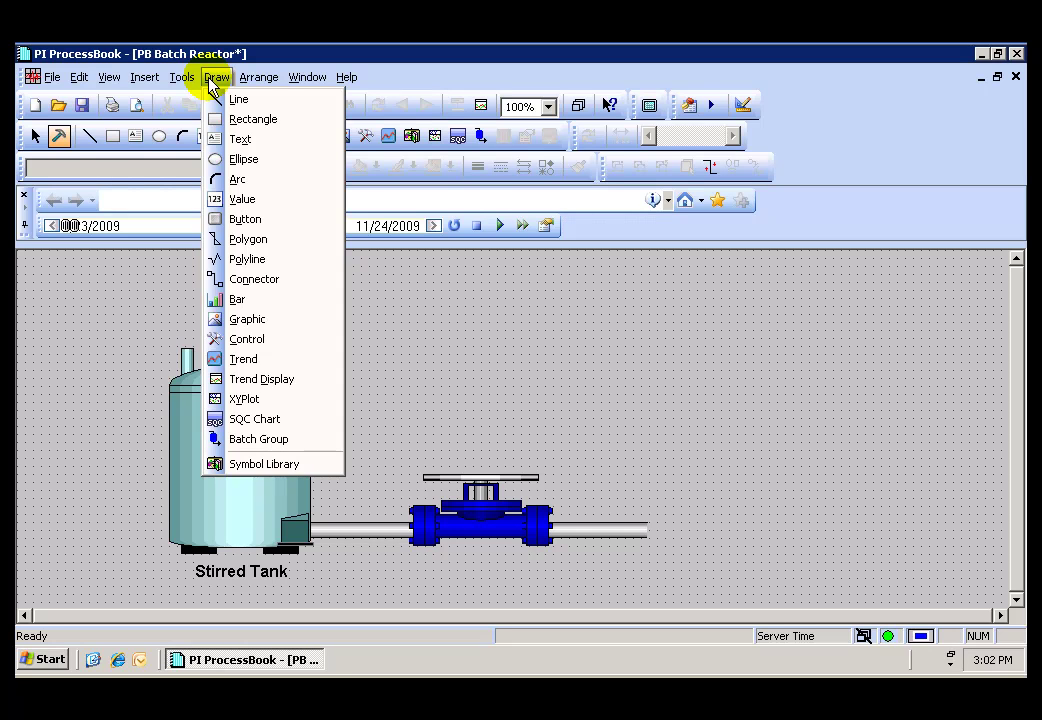
{"action": "left_click", "coordinate": [240, 199]}
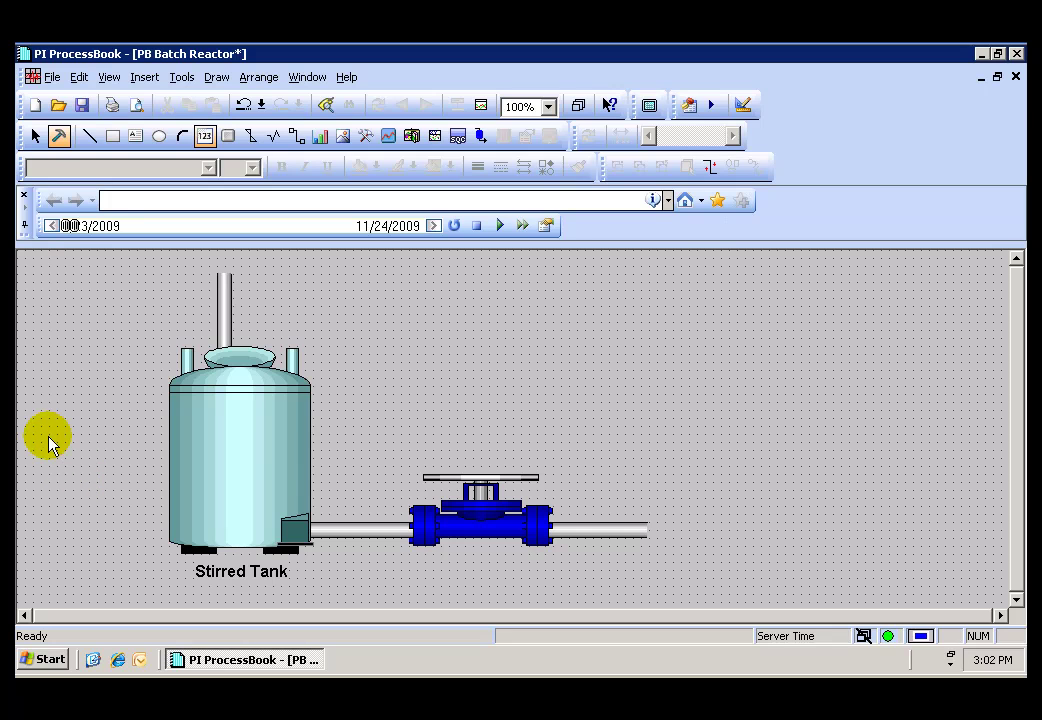
{"action": "left_click", "coordinate": [128, 492]}
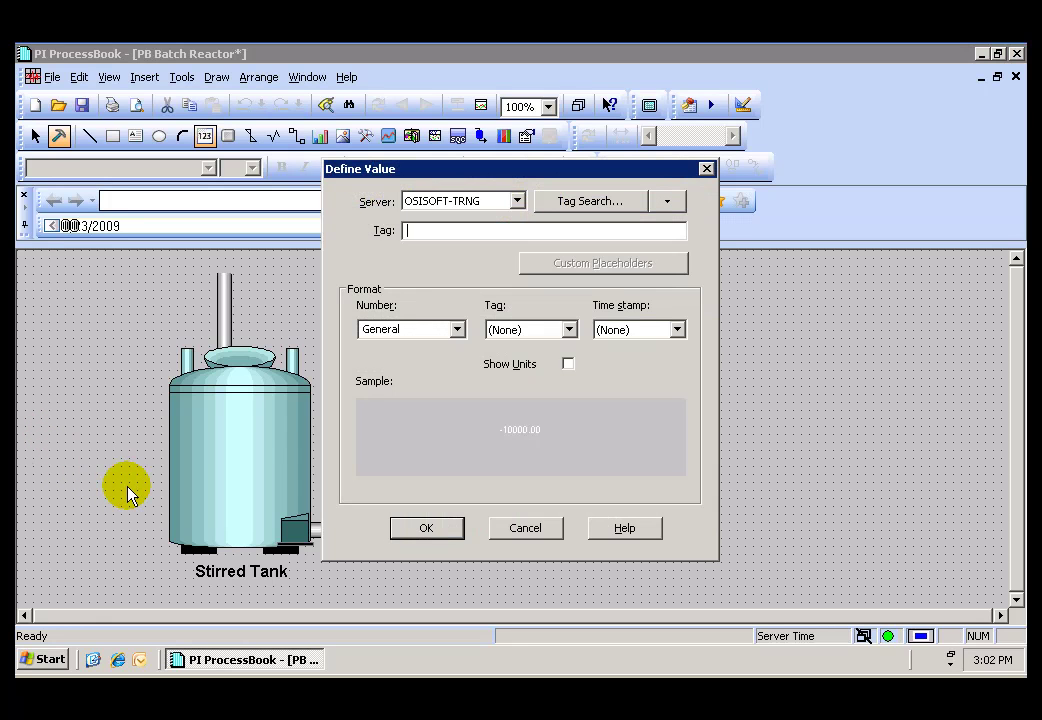
{"action": "left_click", "coordinate": [578, 206]}
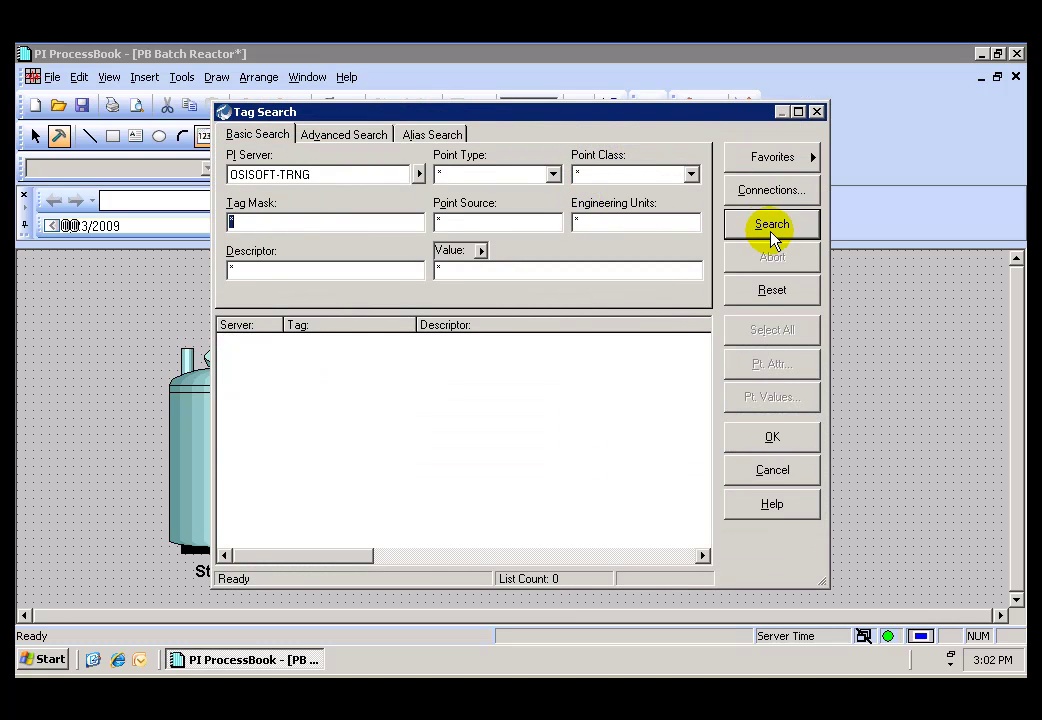
{"action": "left_click", "coordinate": [772, 237]}
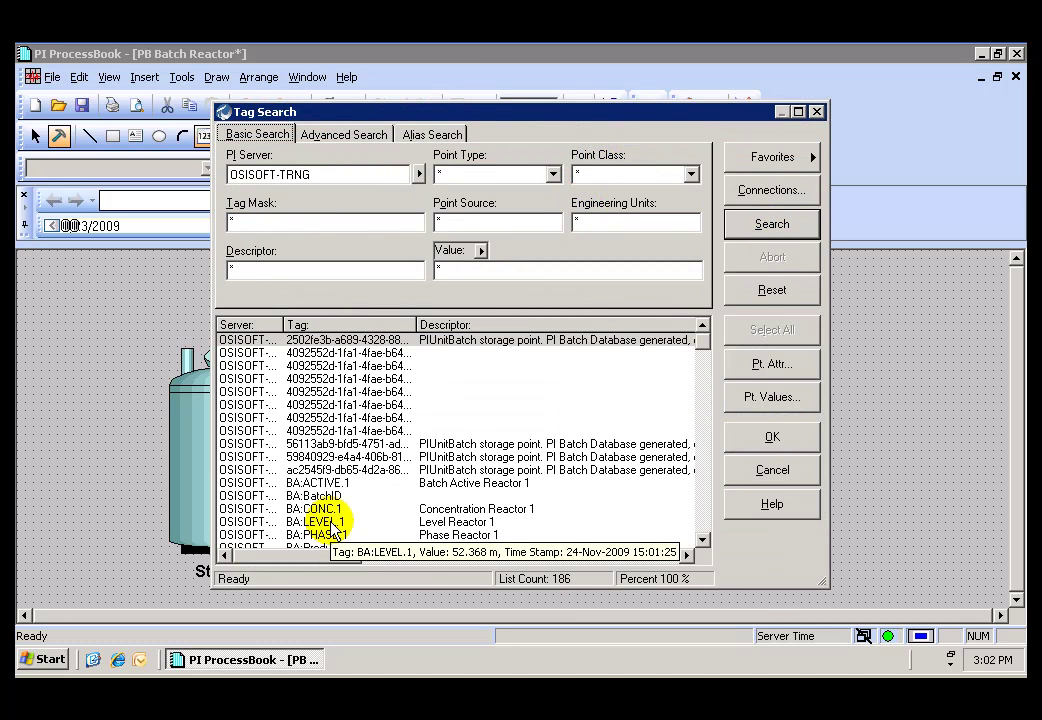
{"action": "double_click", "coordinate": [330, 526]}
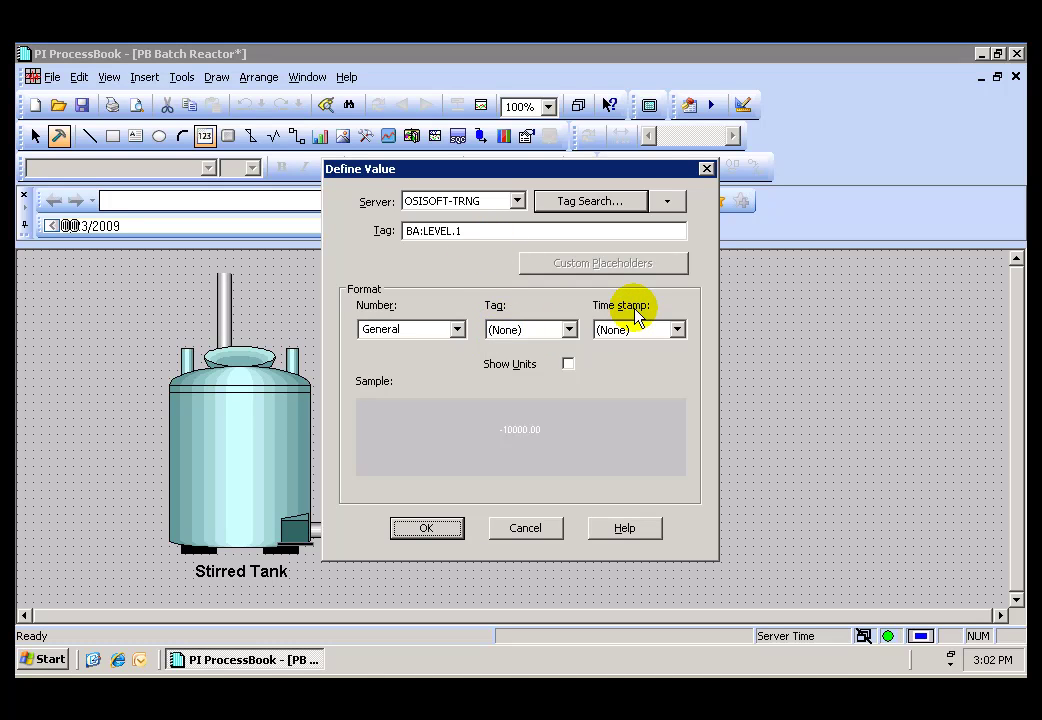
{"action": "left_click", "coordinate": [677, 330]}
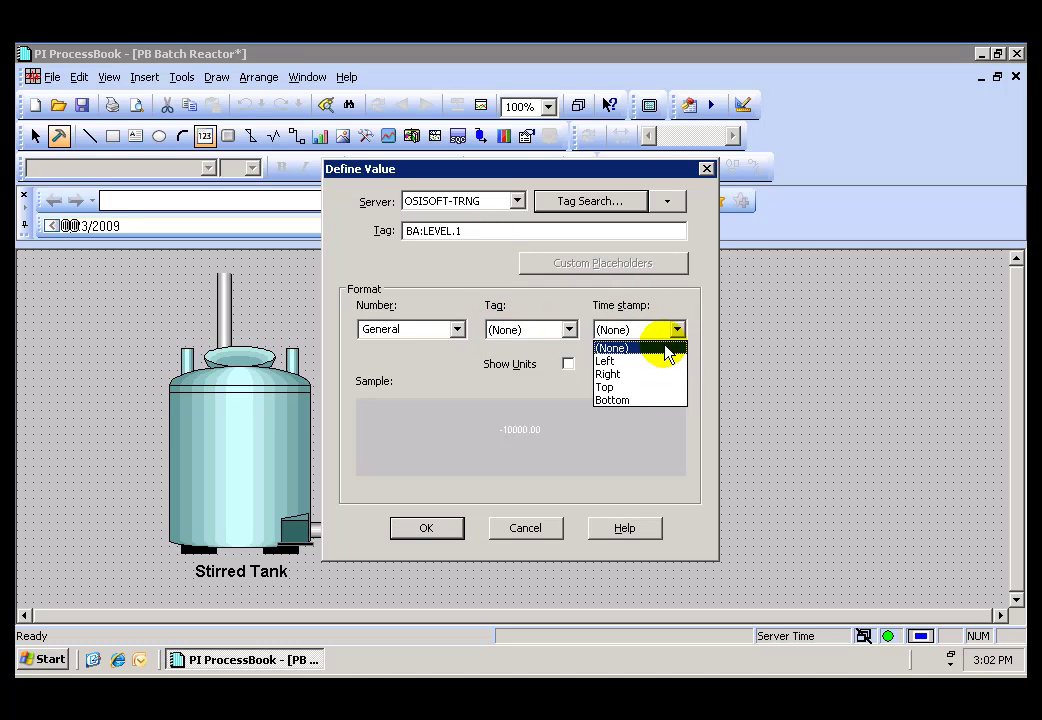
{"action": "left_click", "coordinate": [647, 400]}
{"action": "left_click", "coordinate": [428, 529]}
Step: Move the level value further left and make its text black
{"action": "mouse_move", "coordinate": [123, 460]}
{"action": "left_mouse_down"}
{"action": "mouse_move", "coordinate": [97, 466]}
{"action": "mouse_move", "coordinate": [99, 452]}
{"action": "left_mouse_up"}
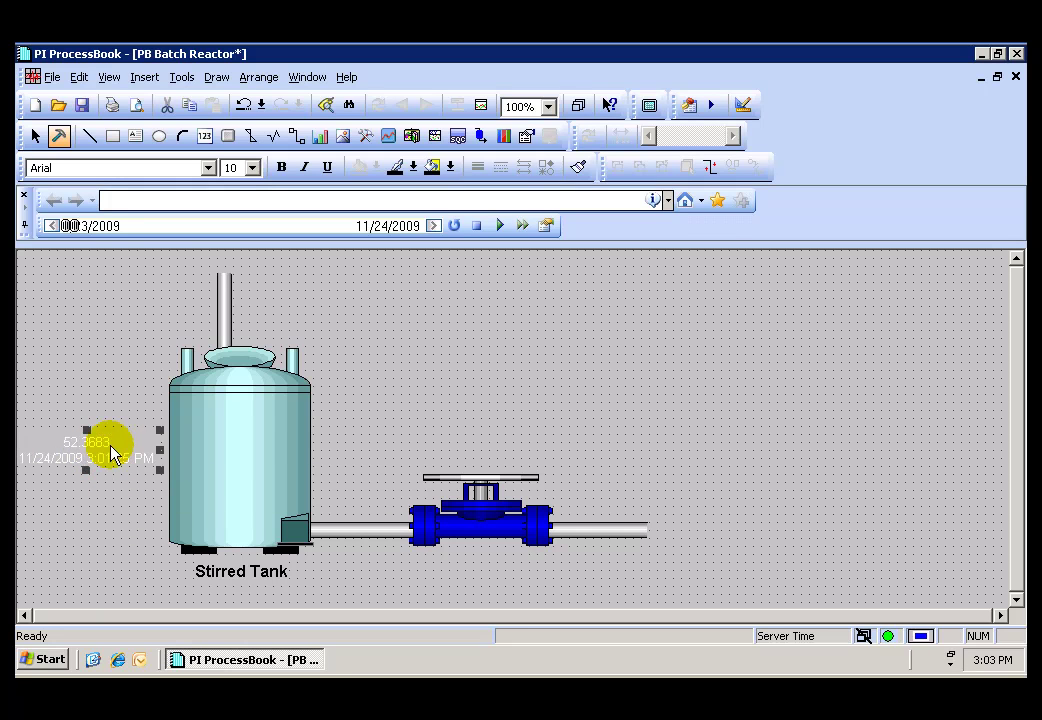
{"action": "left_click", "coordinate": [413, 167]}
{"action": "left_click", "coordinate": [476, 222]}
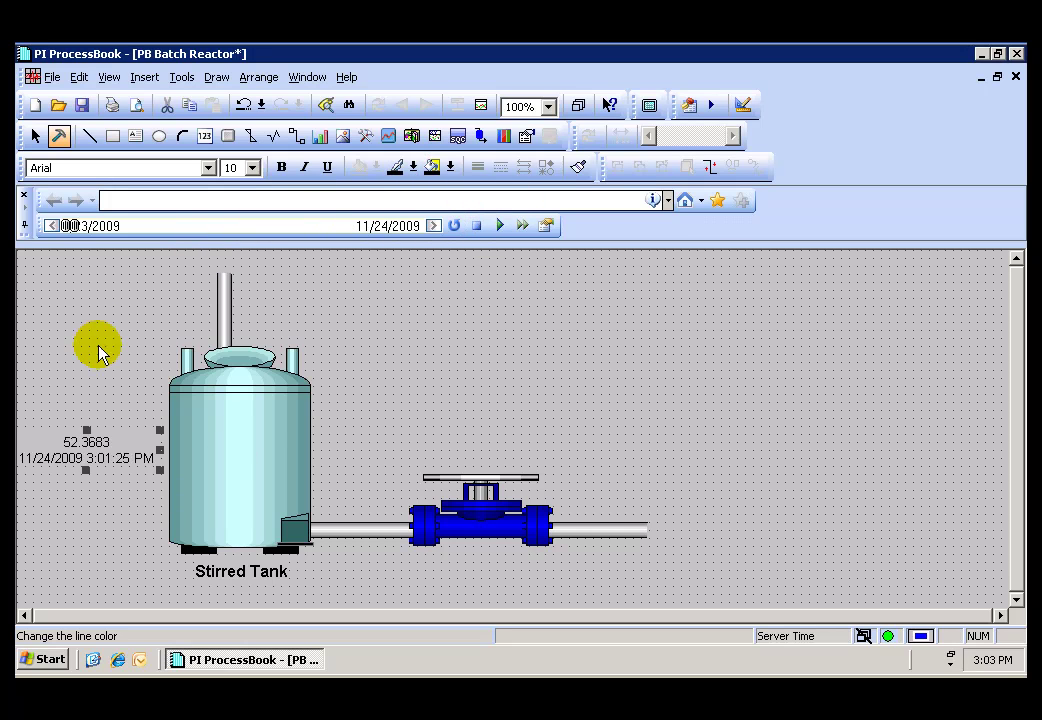
Step: Select all objects and shift the whole drawing to the right
{"action": "left_click_drag", "start_coordinate": [689, 590], "coordinate": [17, 257]}
{"action": "left_click_drag", "start_coordinate": [247, 482], "coordinate": [350, 482]}
{"action": "left_click", "coordinate": [88, 573]}
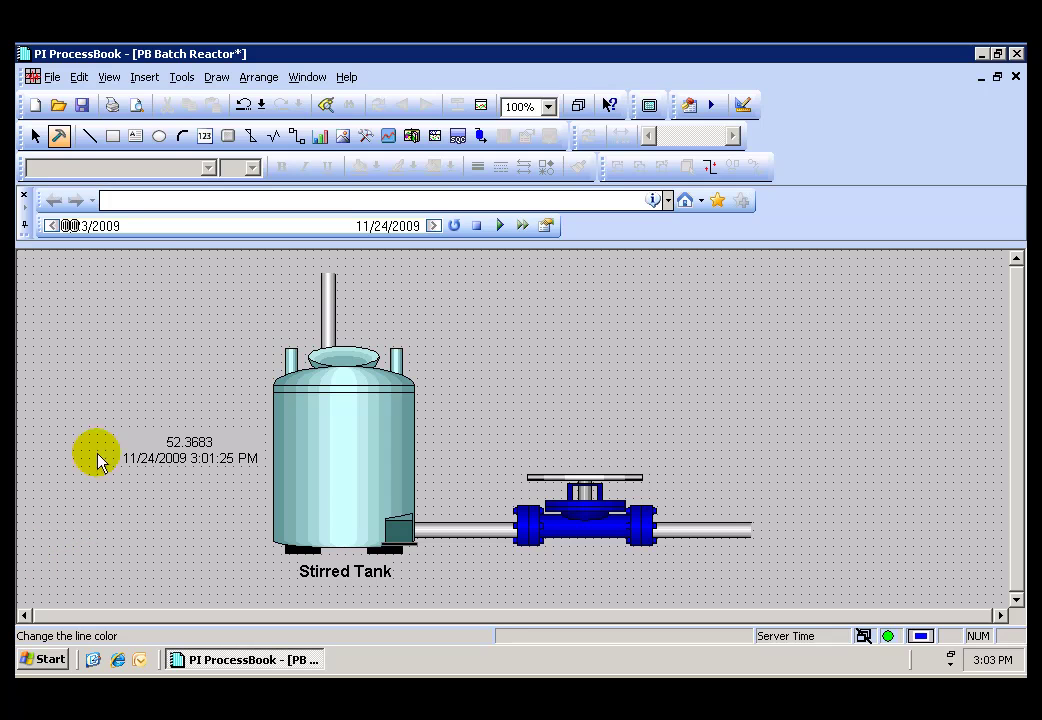
Step: Add a 'Level %' text label under the level readout and colour it black
{"action": "left_click", "coordinate": [136, 136]}
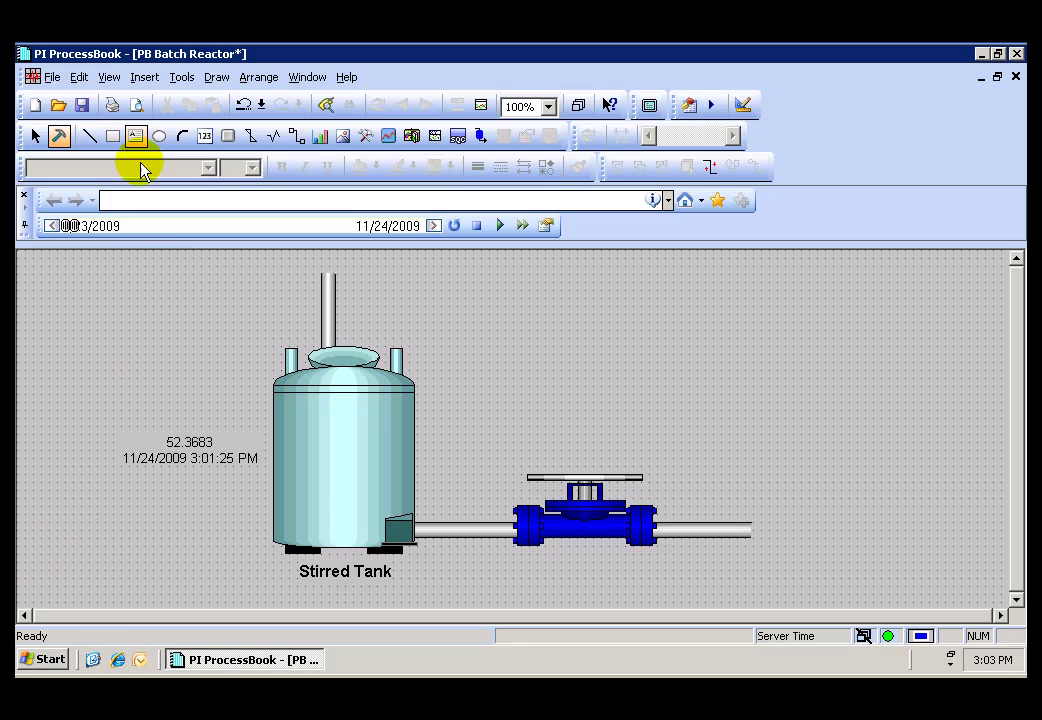
{"action": "left_click", "coordinate": [154, 483]}
{"action": "type", "text": "Le"}
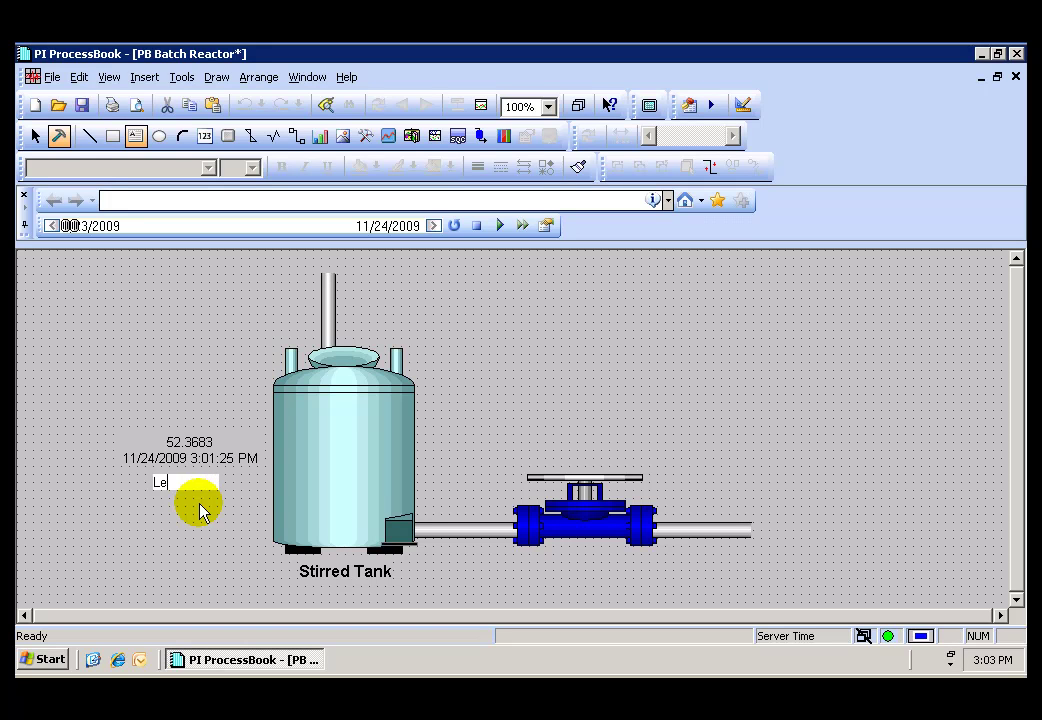
{"action": "type", "text": "vel "}
{"action": "type", "text": "%"}
{"action": "left_click", "coordinate": [198, 524]}
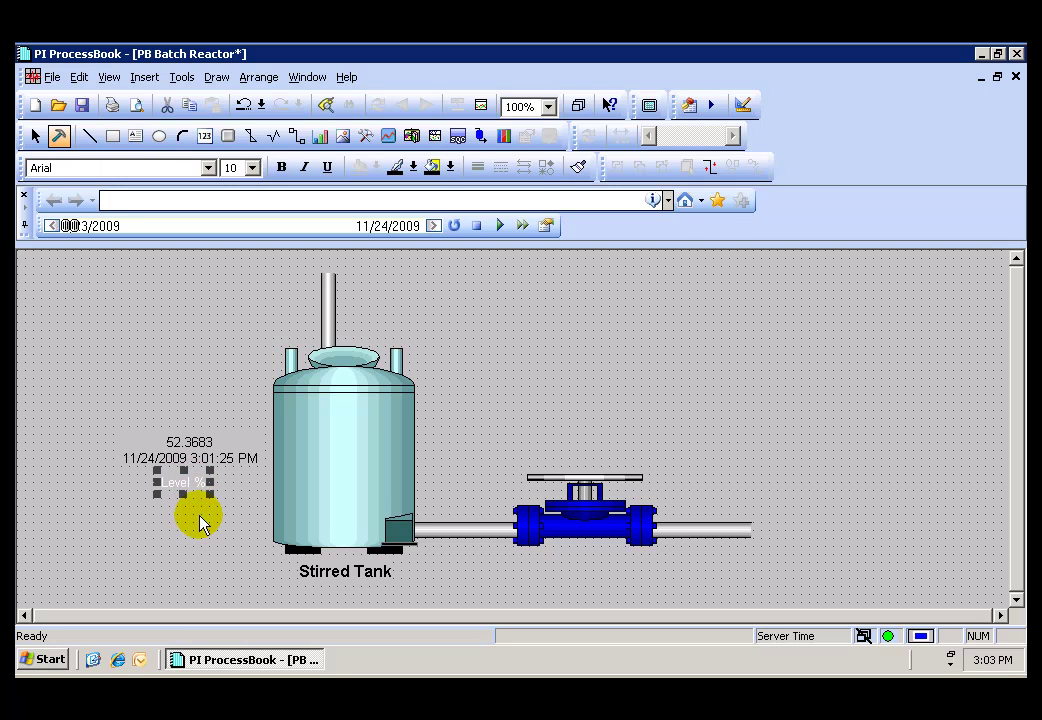
{"action": "left_click", "coordinate": [413, 167]}
{"action": "left_click", "coordinate": [477, 225]}
{"action": "left_click", "coordinate": [151, 571]}
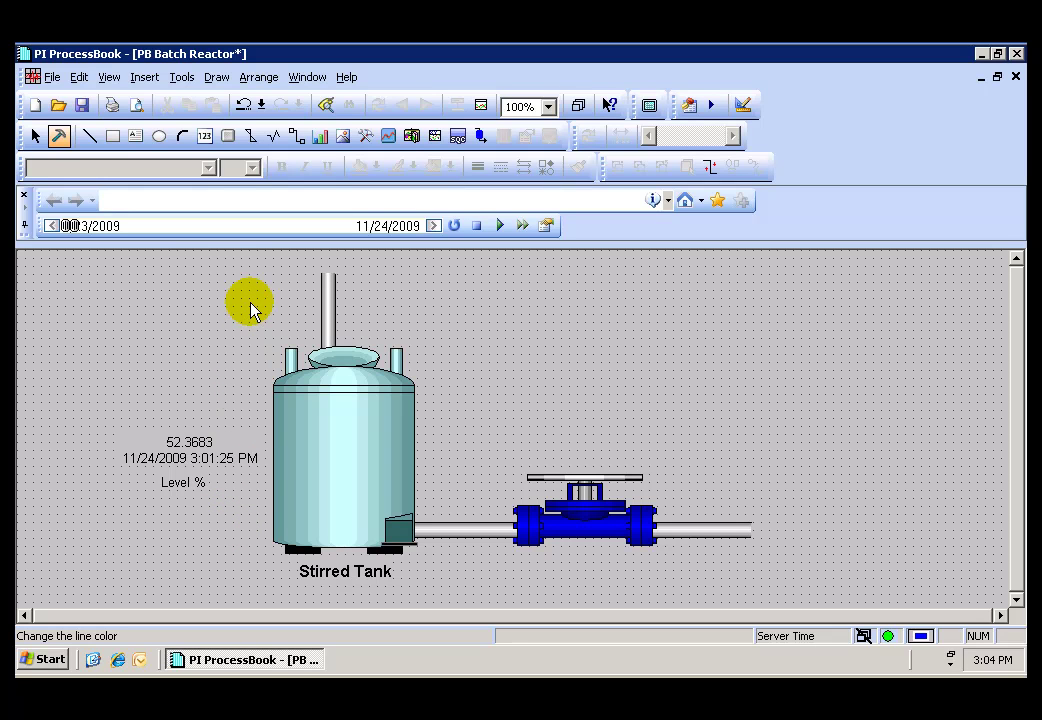
Step: Draw a small circle above the level value and paste a copy below the 'Level %' label
{"action": "left_click", "coordinate": [159, 137]}
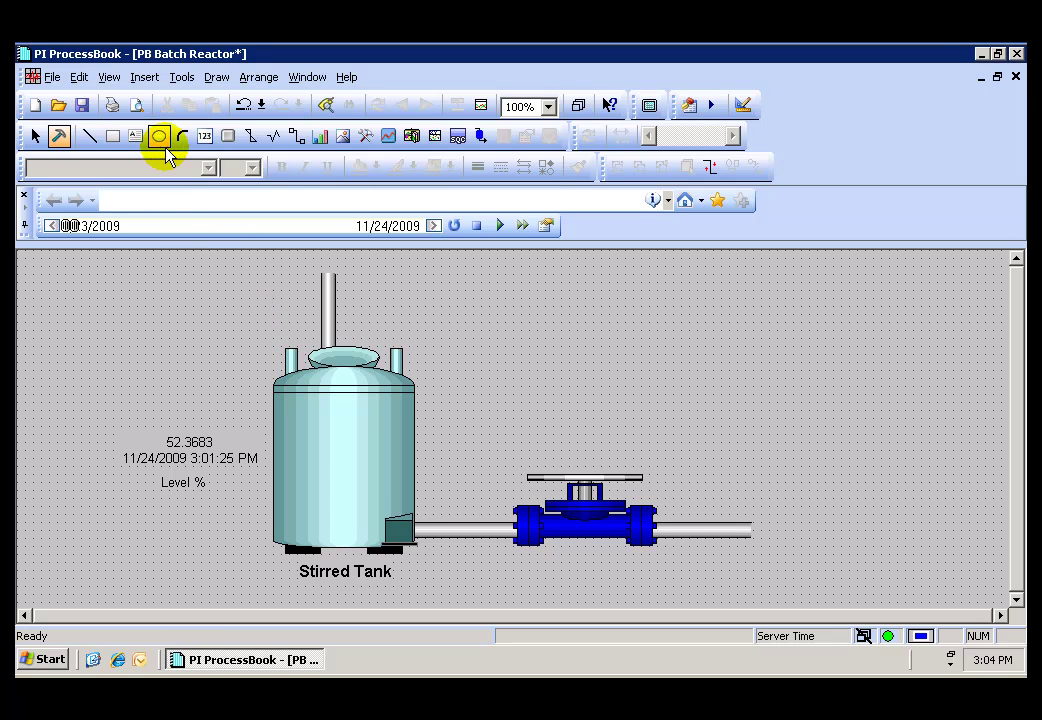
{"action": "left_click", "coordinate": [219, 398]}
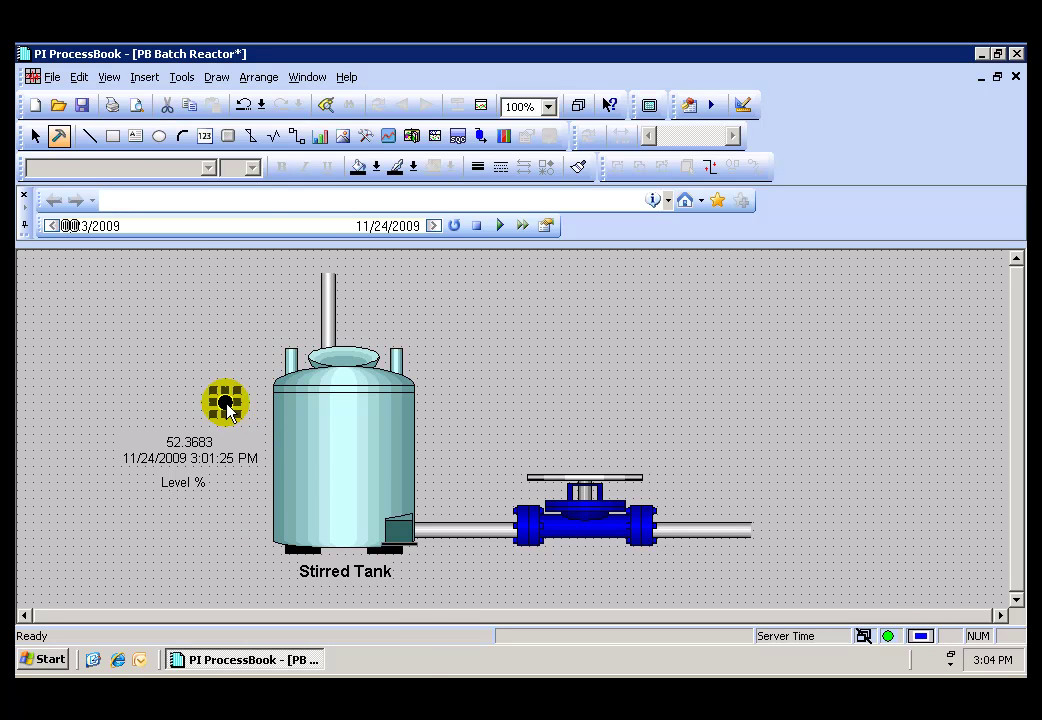
{"action": "right_click", "coordinate": [226, 402]}
{"action": "left_click", "coordinate": [268, 278]}
{"action": "right_click", "coordinate": [226, 518]}
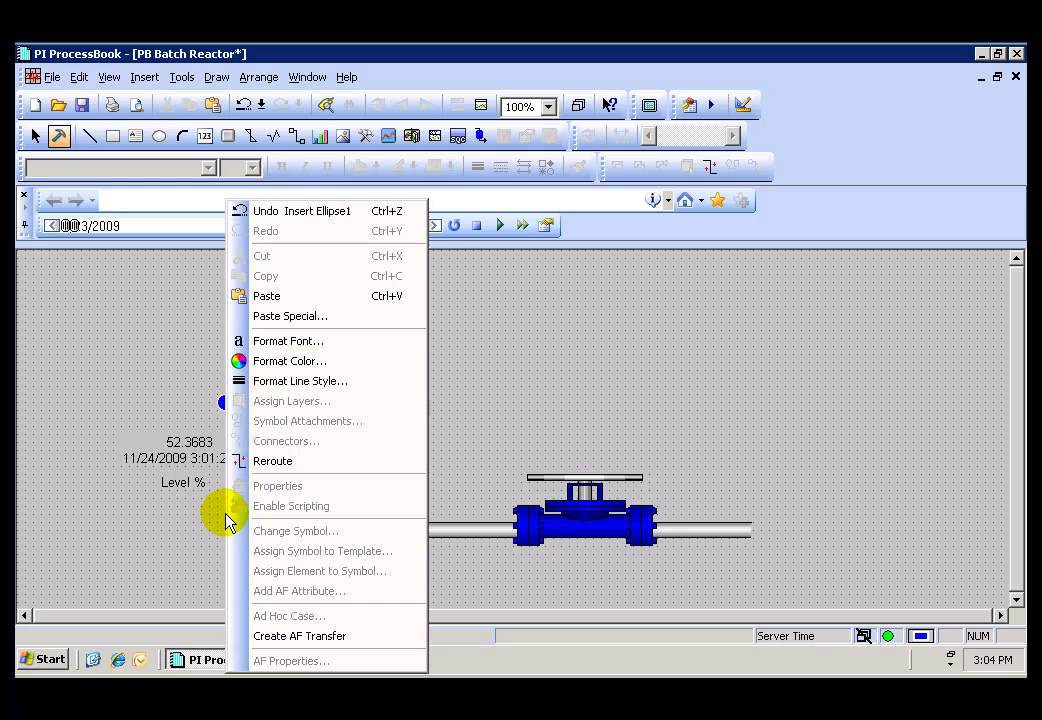
{"action": "left_click", "coordinate": [266, 296]}
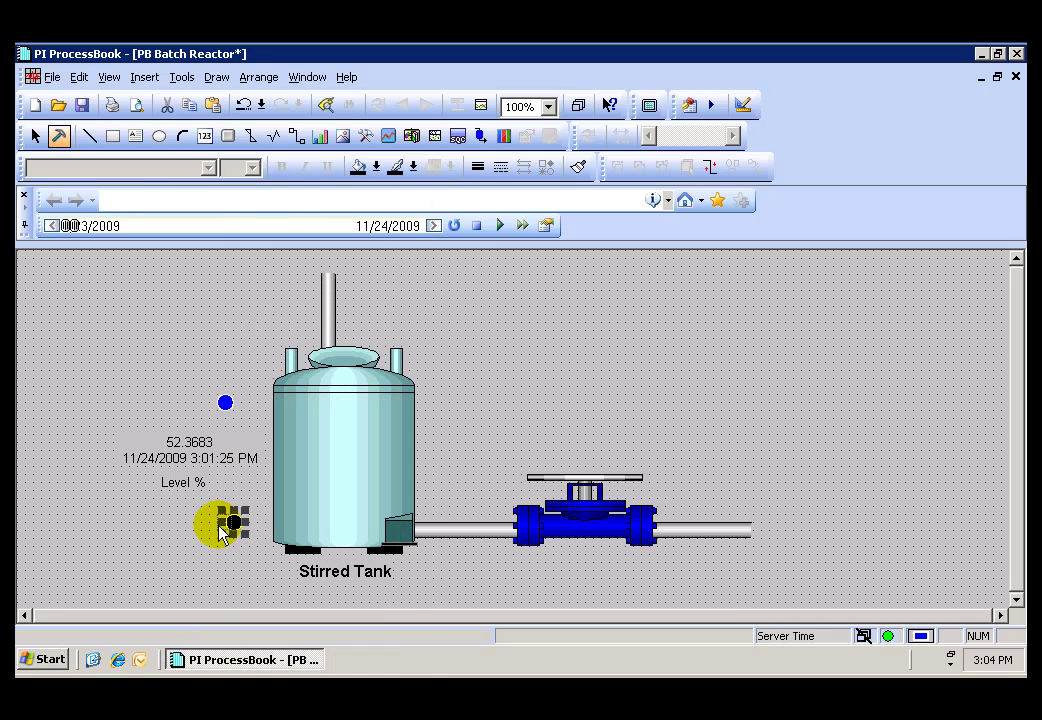
{"action": "left_click_drag", "start_coordinate": [222, 530], "coordinate": [207, 528]}
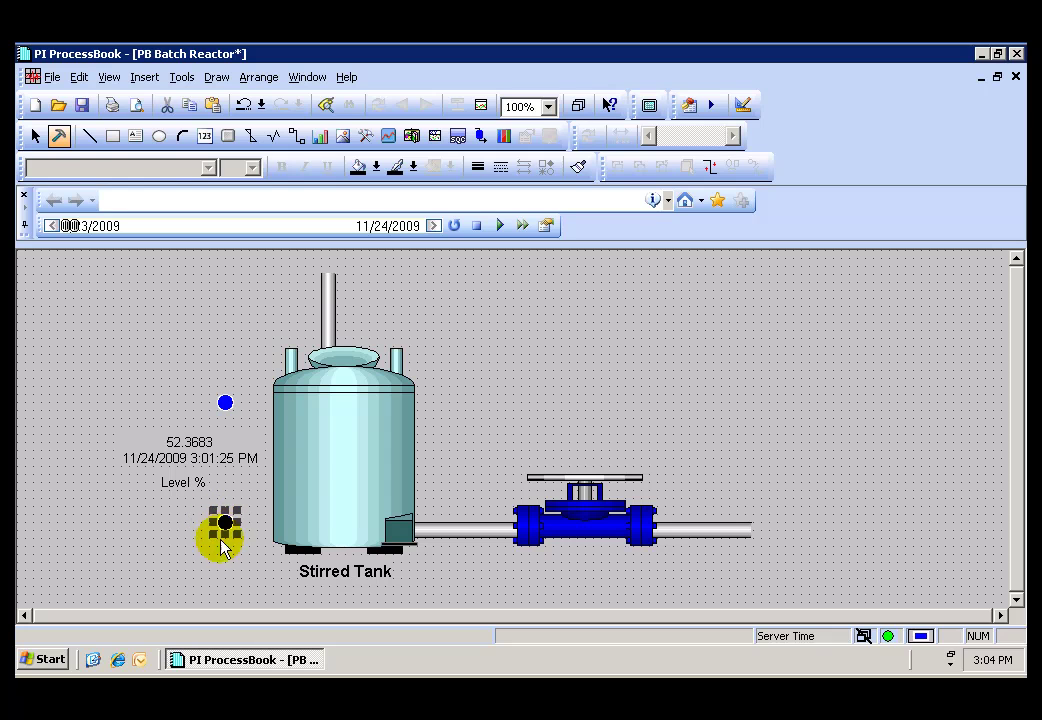
{"action": "left_click", "coordinate": [137, 544]}
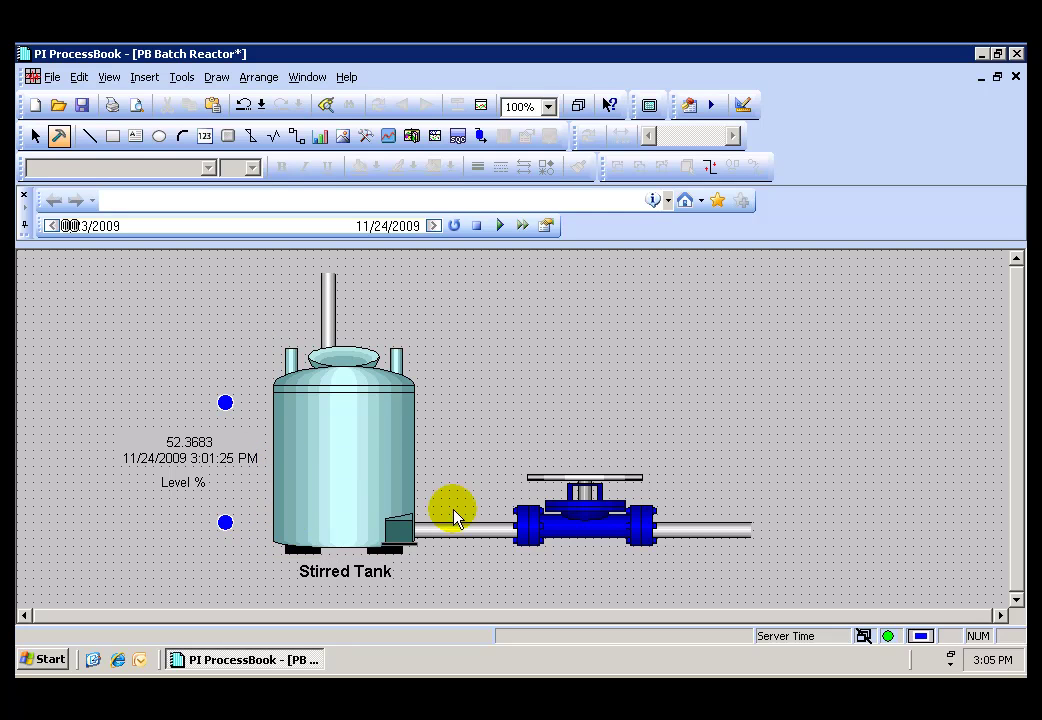
{"action": "left_click", "coordinate": [226, 402]}
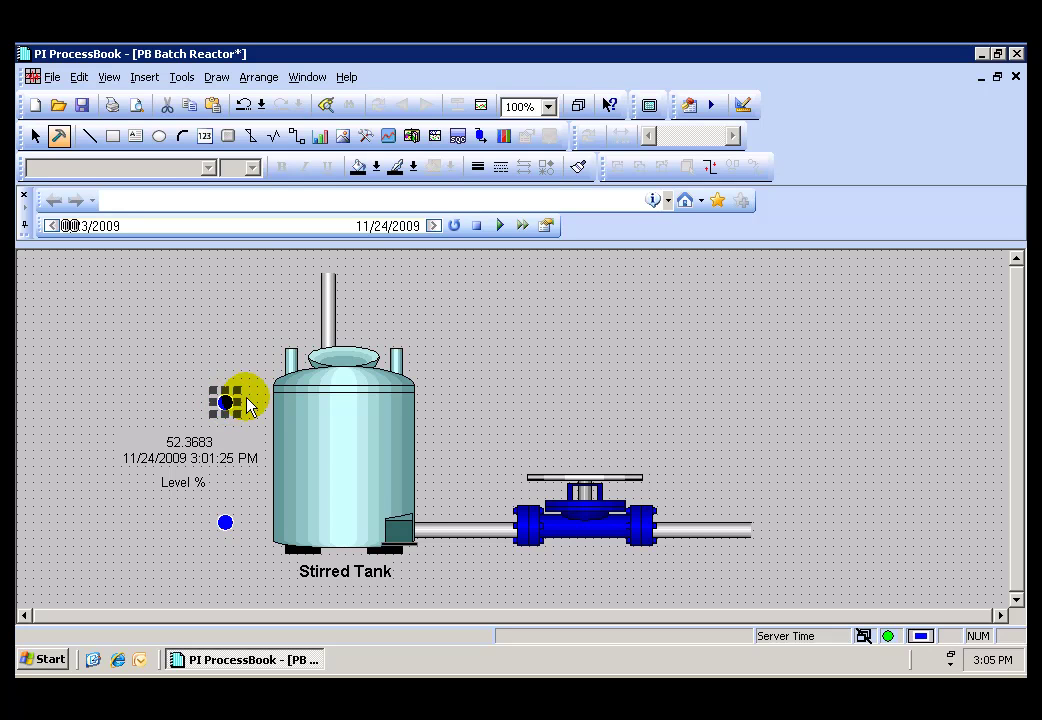
Step: Turn the upper circle into a multi-state symbol driven by tag BA:LEVEL.1
{"action": "left_click", "coordinate": [506, 138]}
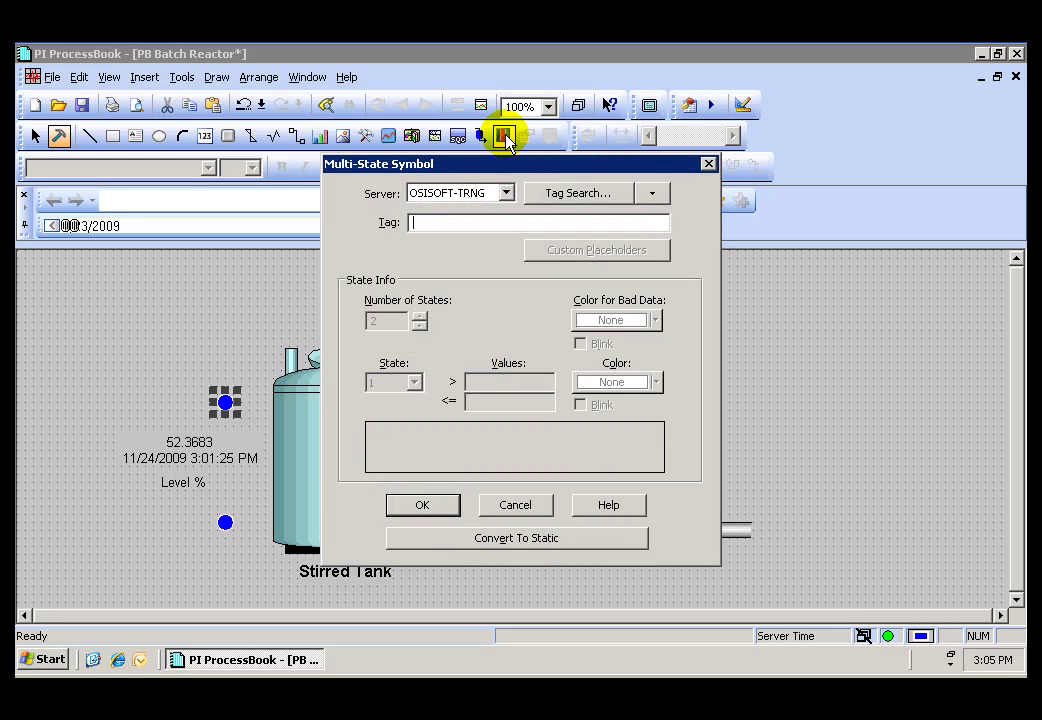
{"action": "left_click", "coordinate": [567, 193]}
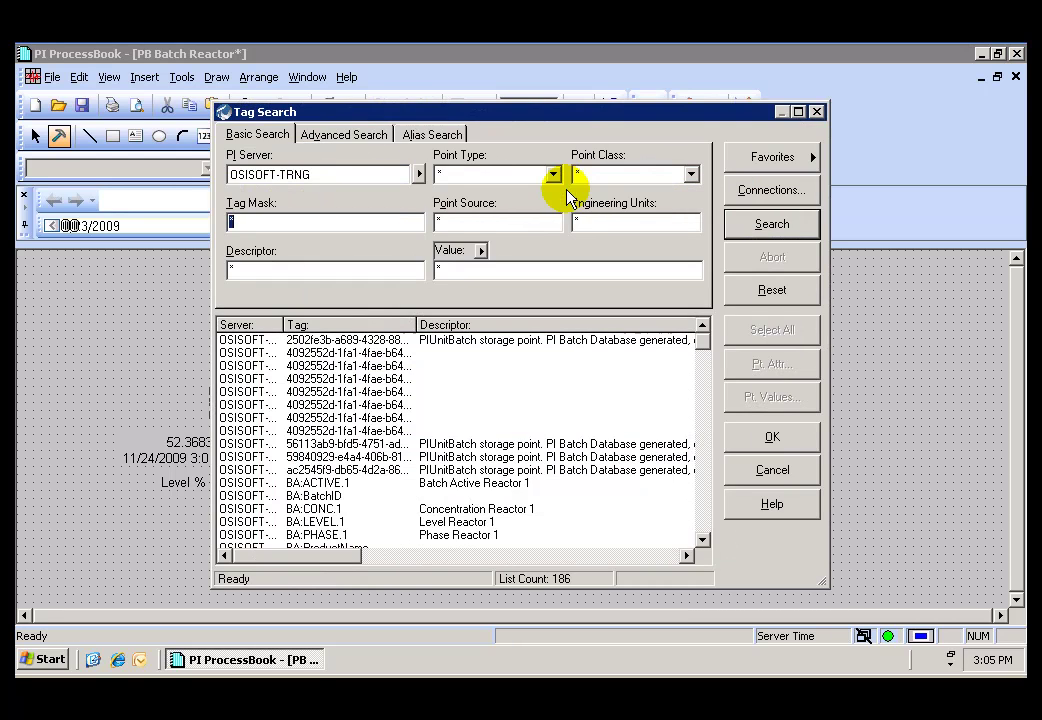
{"action": "double_click", "coordinate": [328, 521]}
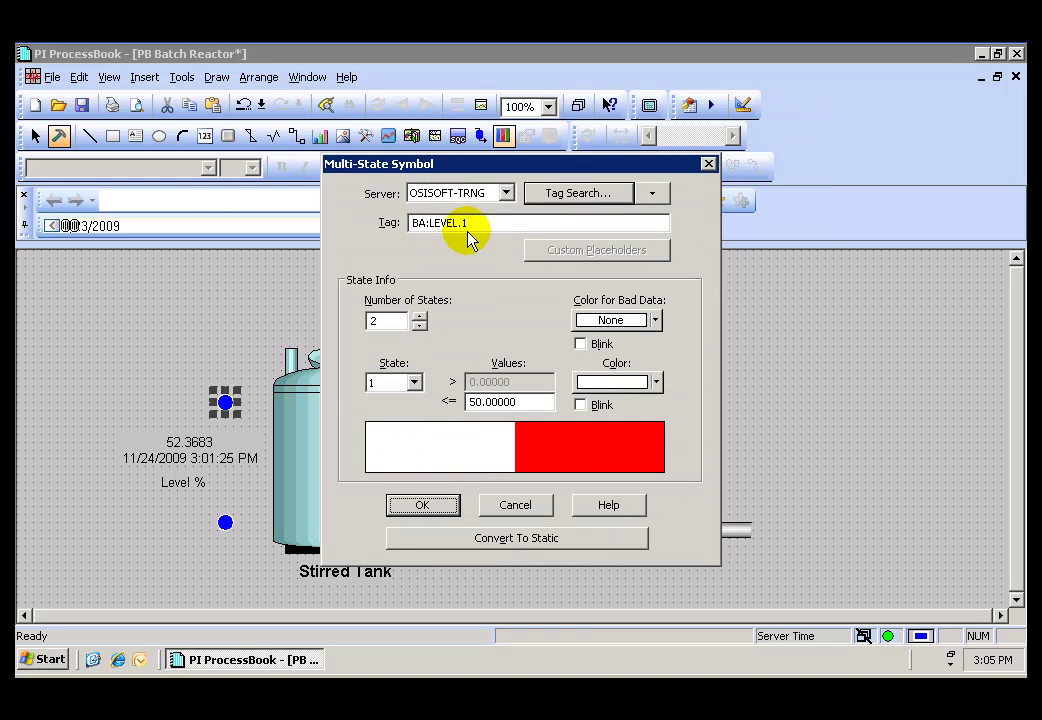
Step: Set state 1 to 90 or below in green, leave state 2 red, and confirm
{"action": "left_click", "coordinate": [414, 383]}
{"action": "left_click", "coordinate": [440, 364]}
{"action": "left_click", "coordinate": [484, 404]}
{"action": "left_click_drag", "start_coordinate": [472, 408], "coordinate": [457, 412]}
{"action": "type", "text": "90"}
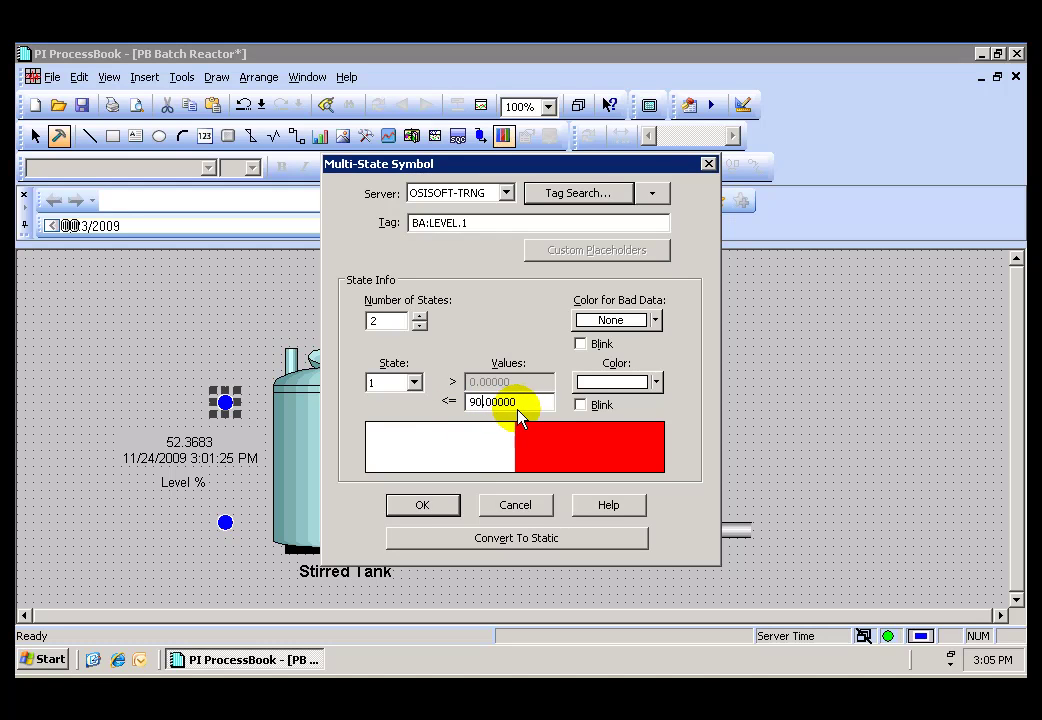
{"action": "left_click", "coordinate": [656, 384]}
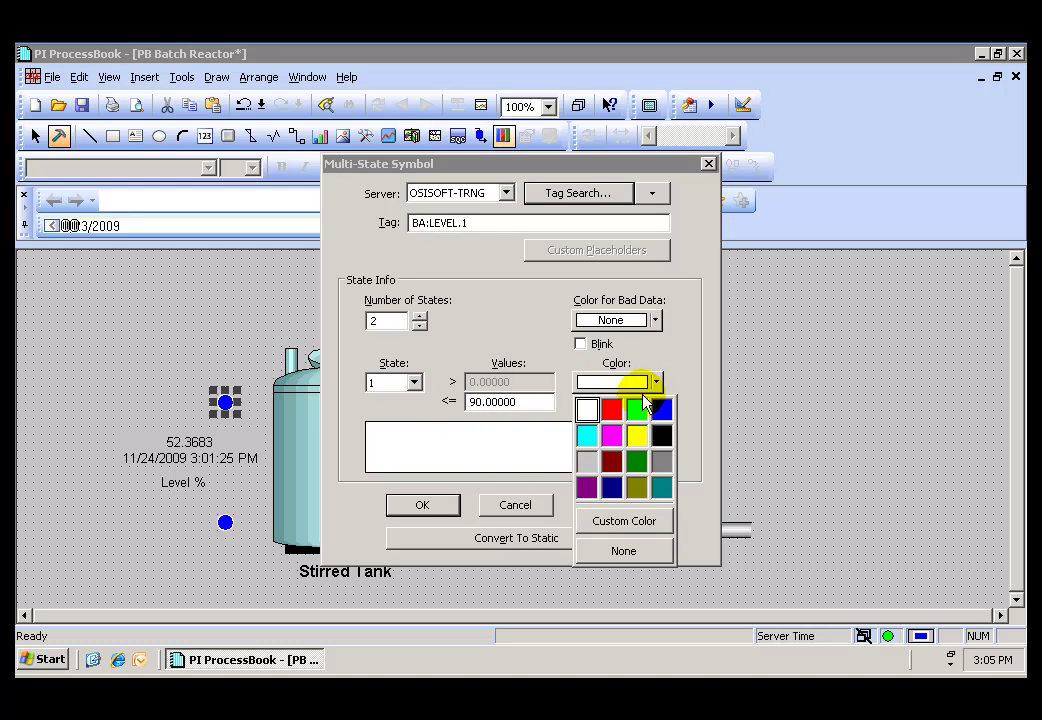
{"action": "left_click", "coordinate": [637, 409]}
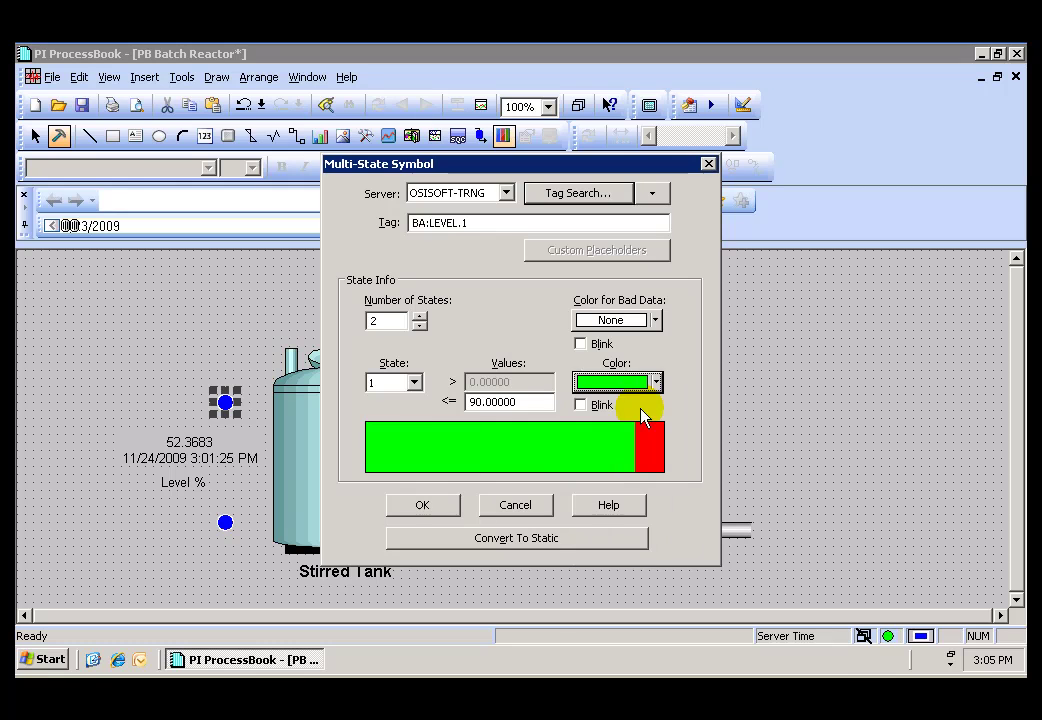
{"action": "left_click", "coordinate": [415, 384]}
{"action": "left_click", "coordinate": [407, 413]}
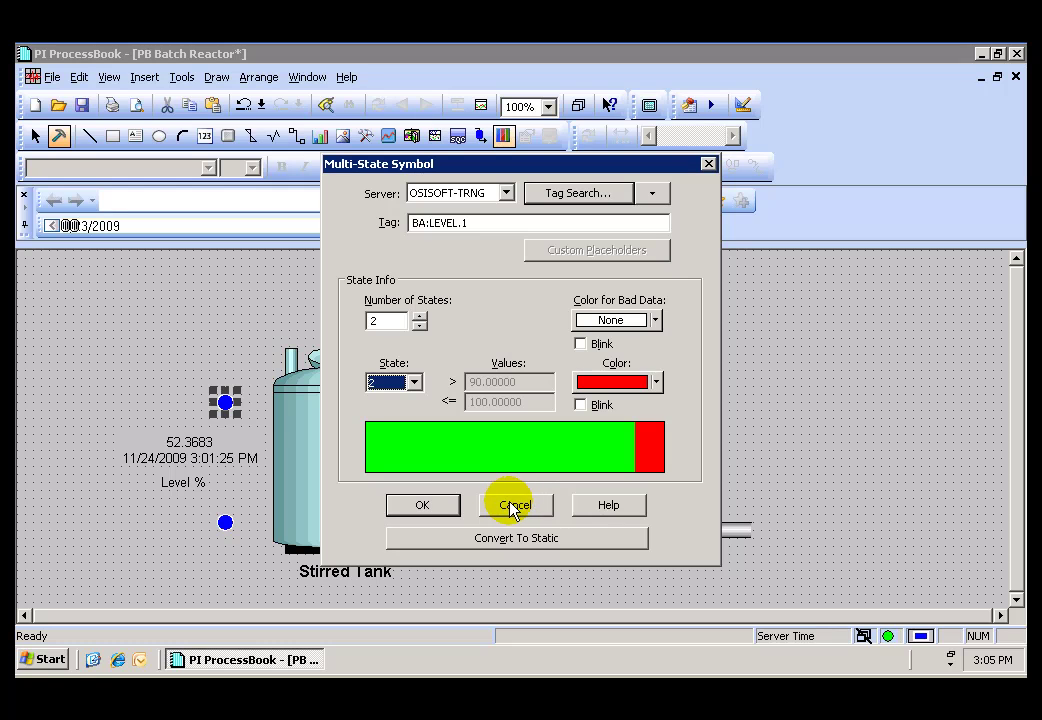
{"action": "left_click", "coordinate": [424, 505]}
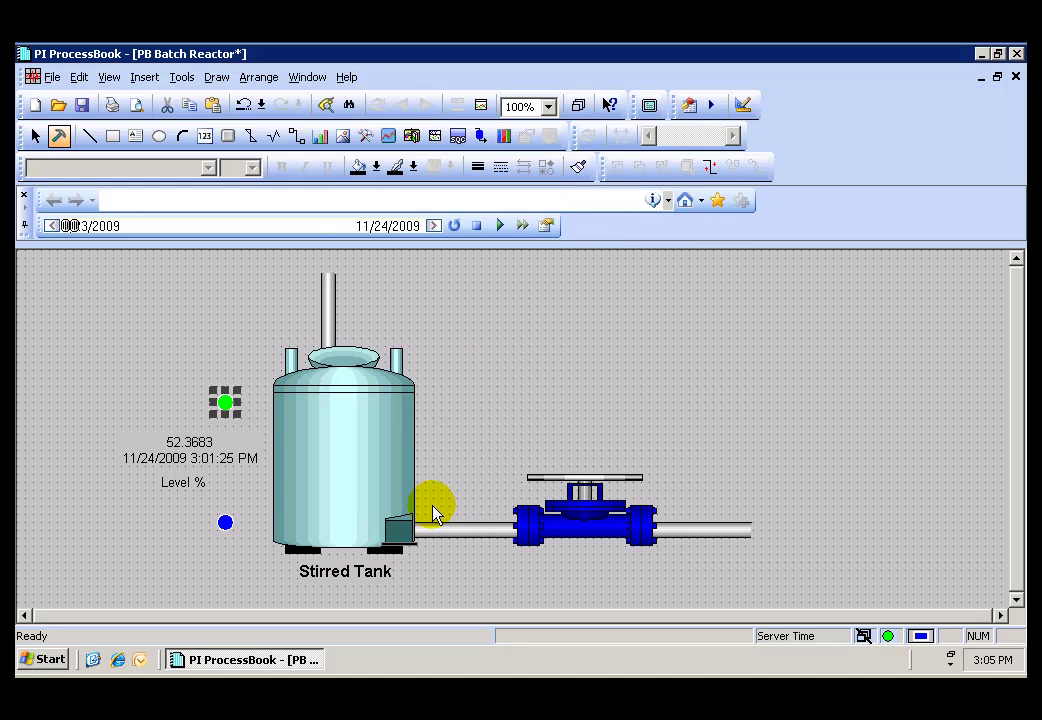
Step: Turn the lower circle into a multi-state symbol driven by tag BA:LEVEL.1
{"action": "left_click", "coordinate": [226, 521]}
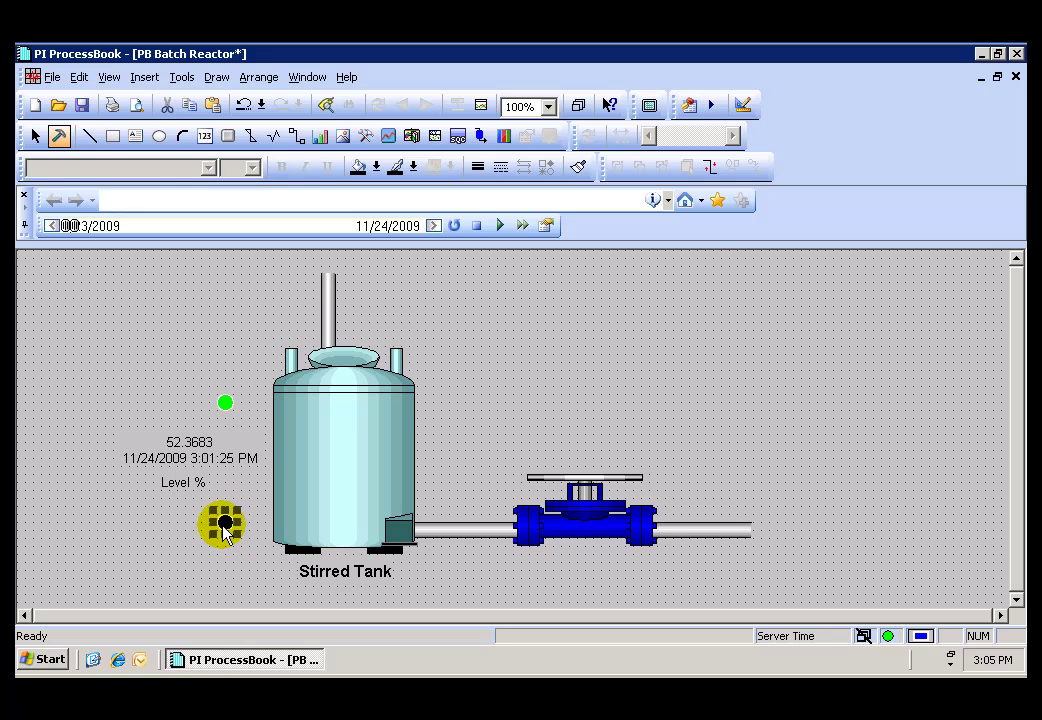
{"action": "left_click", "coordinate": [502, 137]}
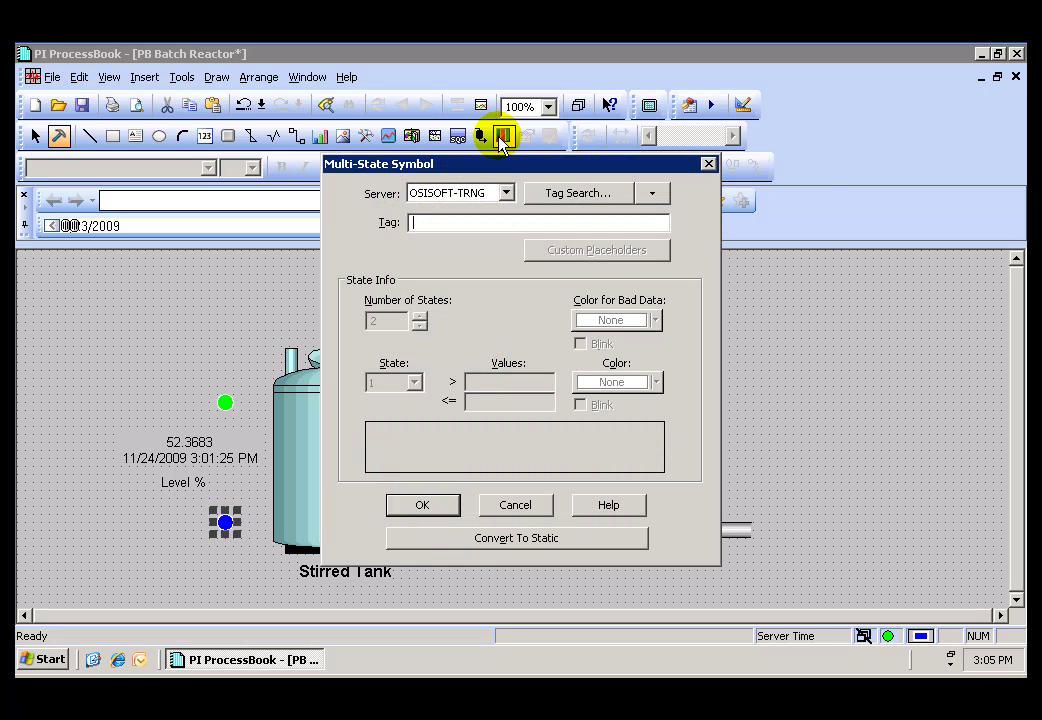
{"action": "left_click", "coordinate": [549, 194]}
{"action": "double_click", "coordinate": [300, 521]}
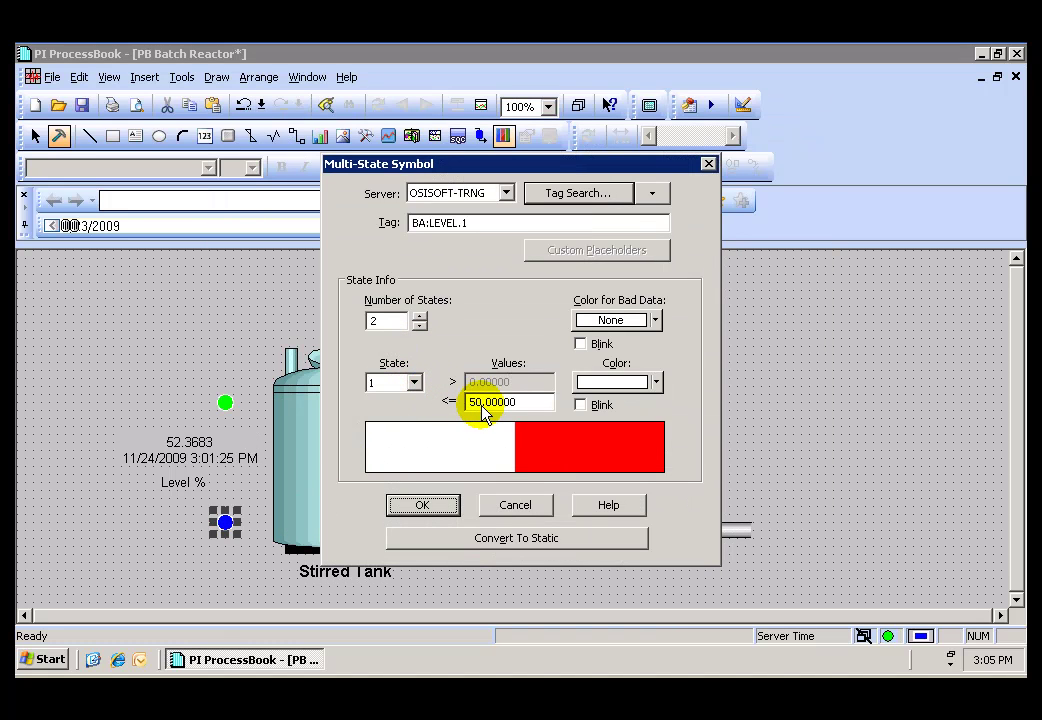
Step: Set state 1 to 10 or below in red, state 2 green, and confirm
{"action": "left_click", "coordinate": [472, 402]}
{"action": "double_click", "coordinate": [467, 402]}
{"action": "type", "text": "1"}
{"action": "left_click", "coordinate": [655, 382]}
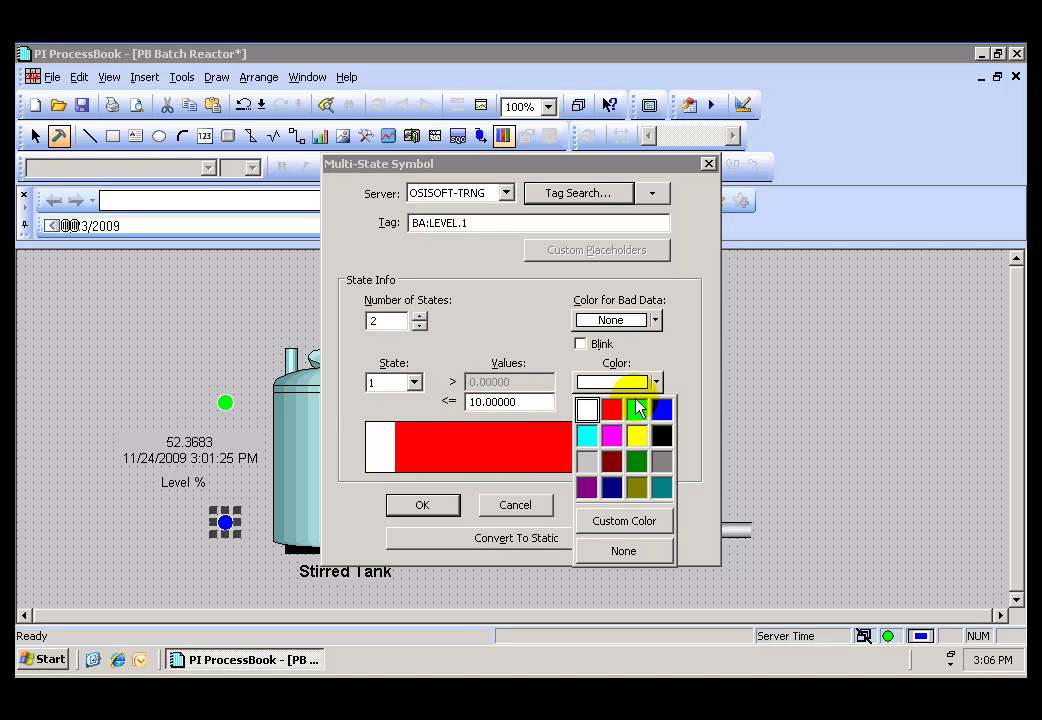
{"action": "left_click", "coordinate": [611, 412]}
{"action": "left_click", "coordinate": [413, 382]}
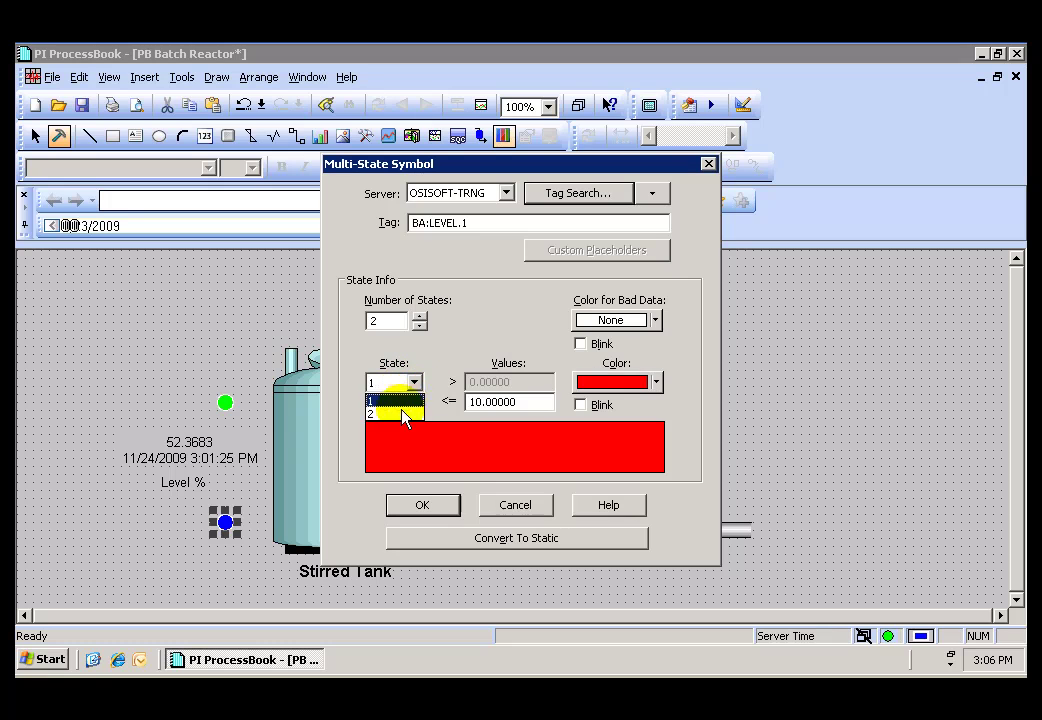
{"action": "left_click", "coordinate": [402, 412]}
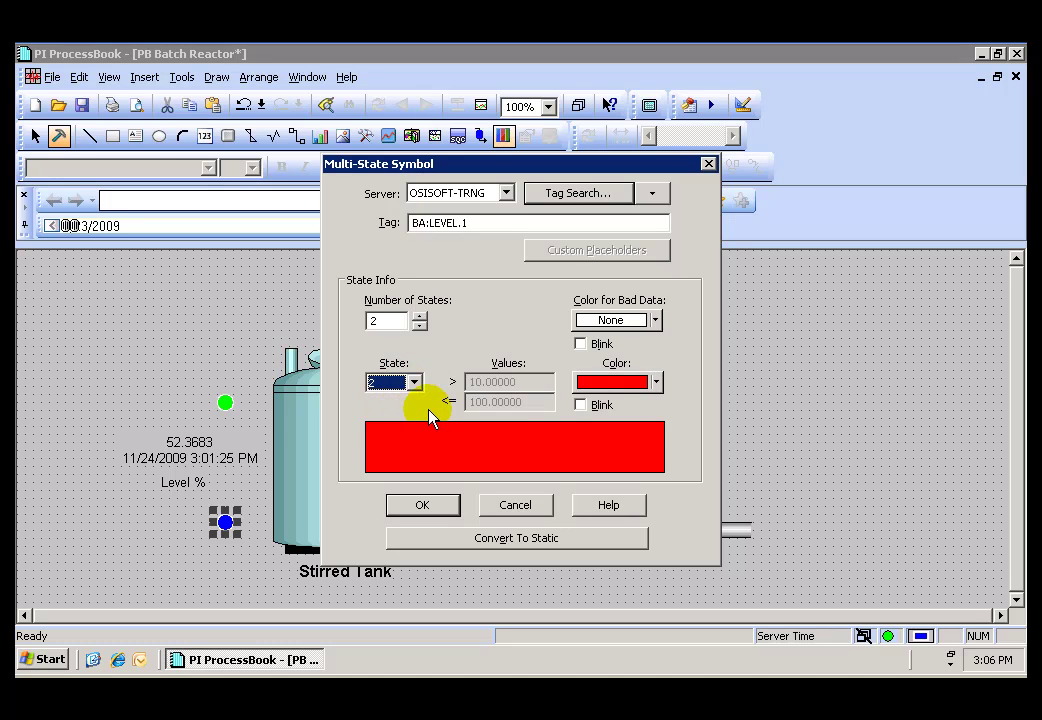
{"action": "left_click", "coordinate": [656, 382]}
{"action": "left_click", "coordinate": [637, 410]}
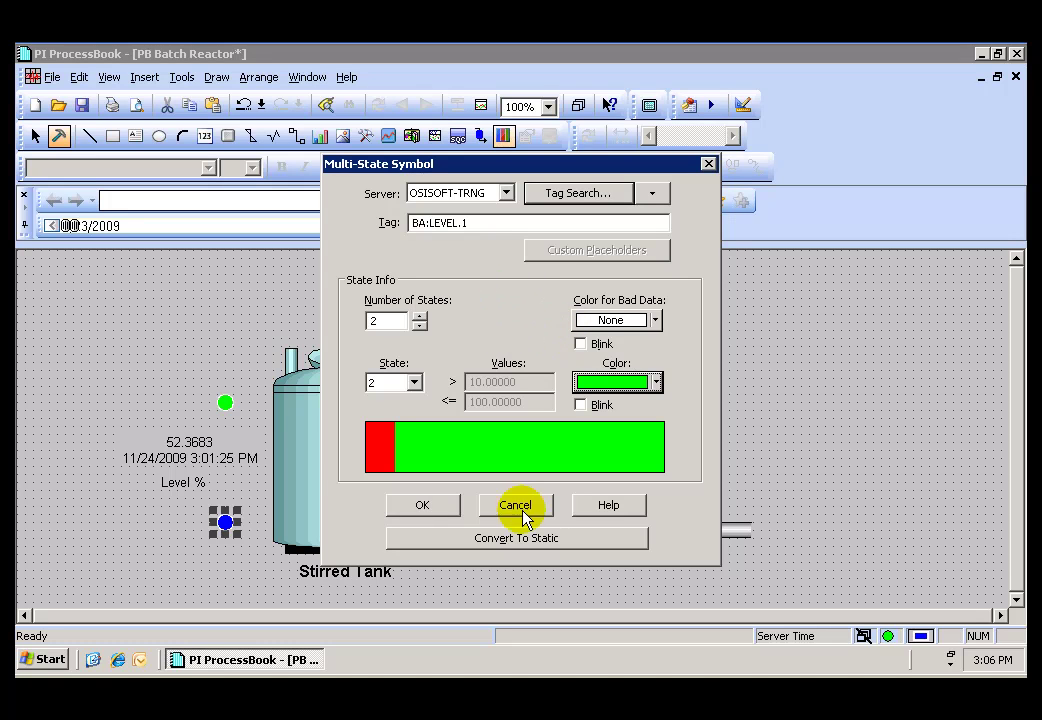
{"action": "left_click", "coordinate": [442, 510]}
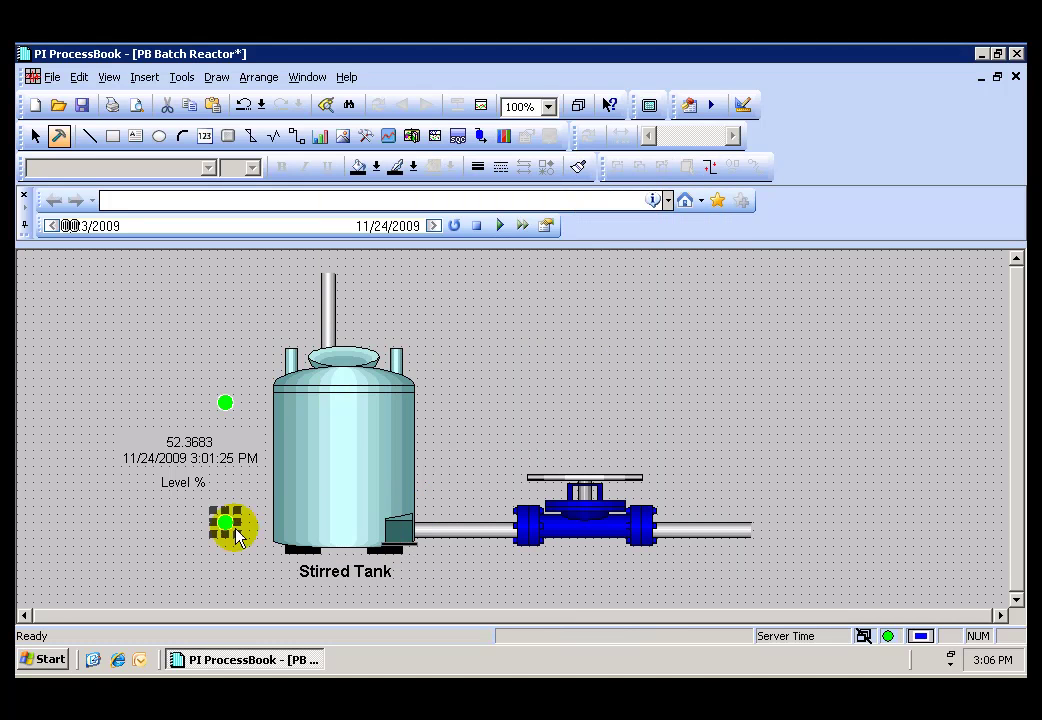
Step: Draw a vertical bar on the tank's left side tied to tag BA:LEVEL.1
{"action": "left_click", "coordinate": [200, 575]}
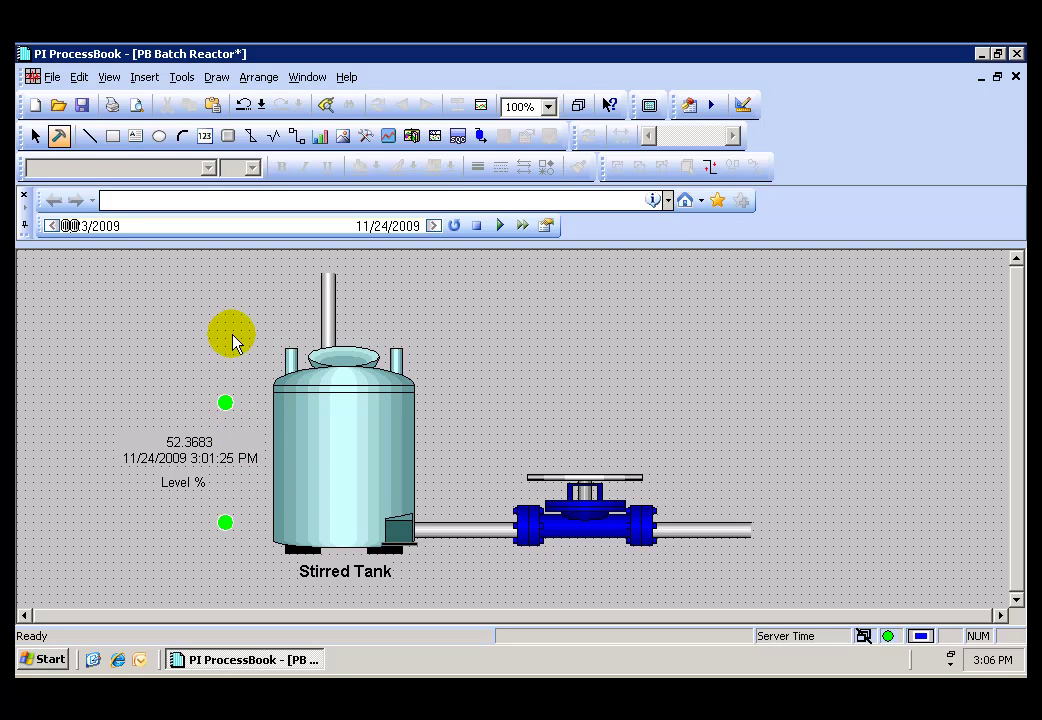
{"action": "left_click", "coordinate": [186, 79]}
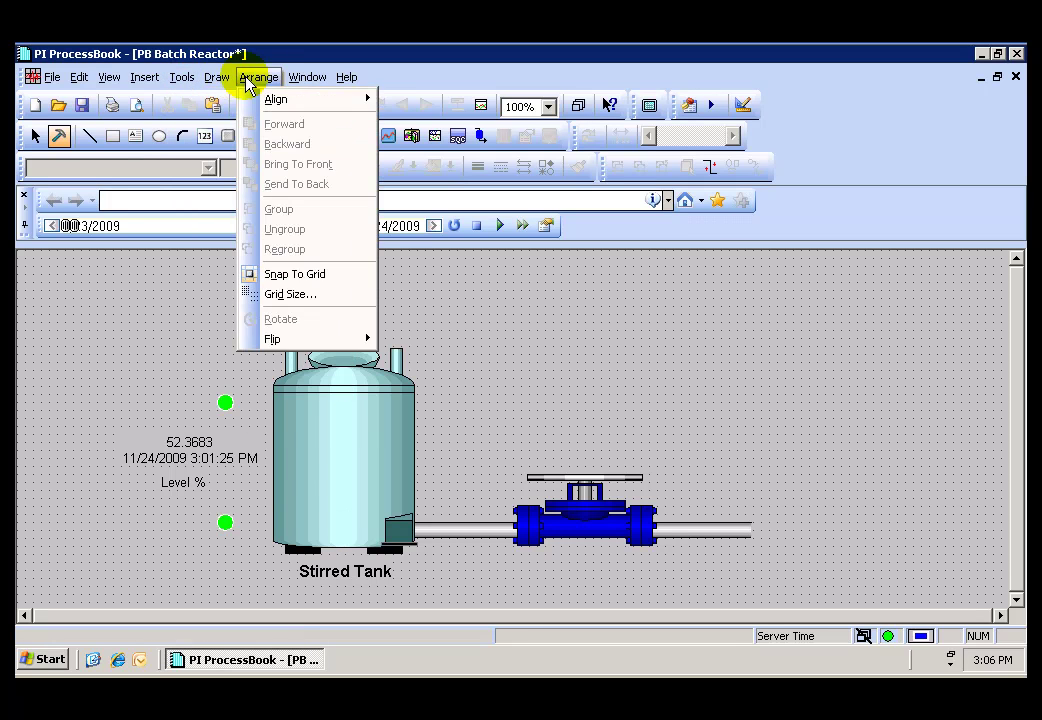
{"action": "mouse_move", "coordinate": [216, 77]}
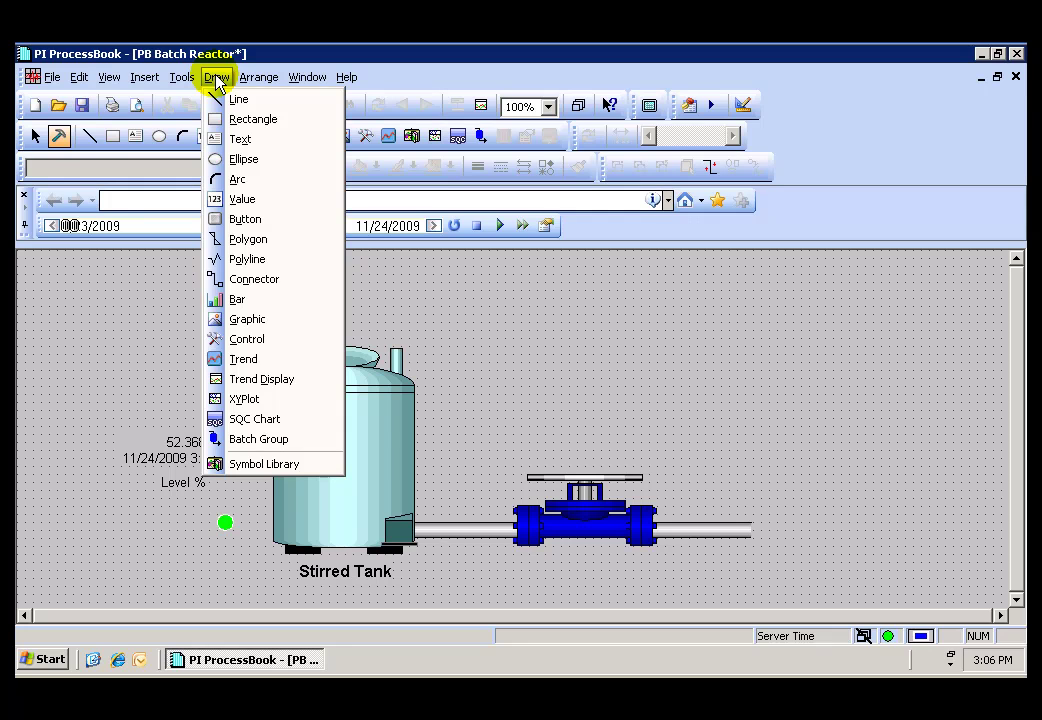
{"action": "left_click", "coordinate": [222, 299]}
{"action": "left_click_drag", "start_coordinate": [283, 401], "coordinate": [316, 456]}
{"action": "left_click_drag", "start_coordinate": [316, 517], "coordinate": [322, 540]}
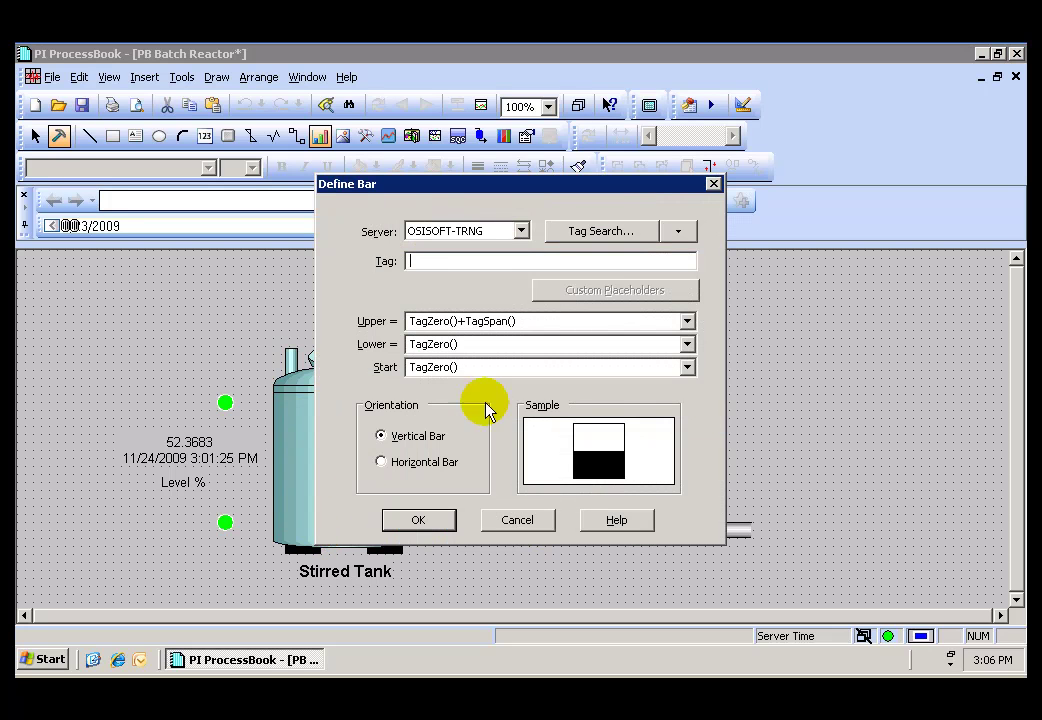
{"action": "left_click", "coordinate": [608, 234]}
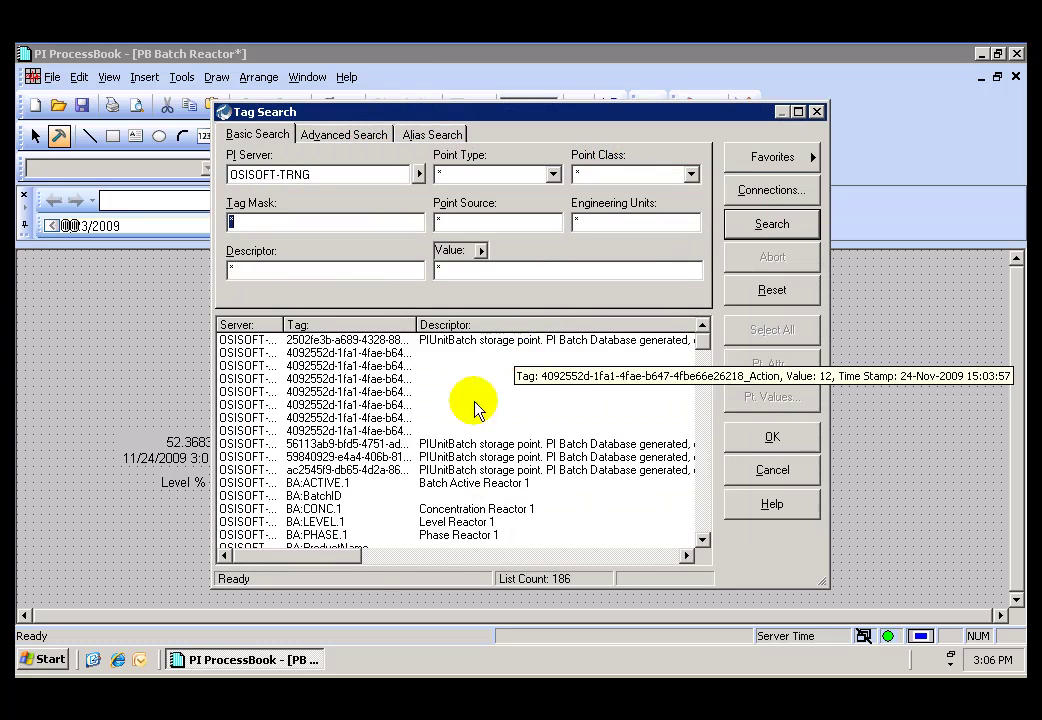
{"action": "double_click", "coordinate": [310, 521]}
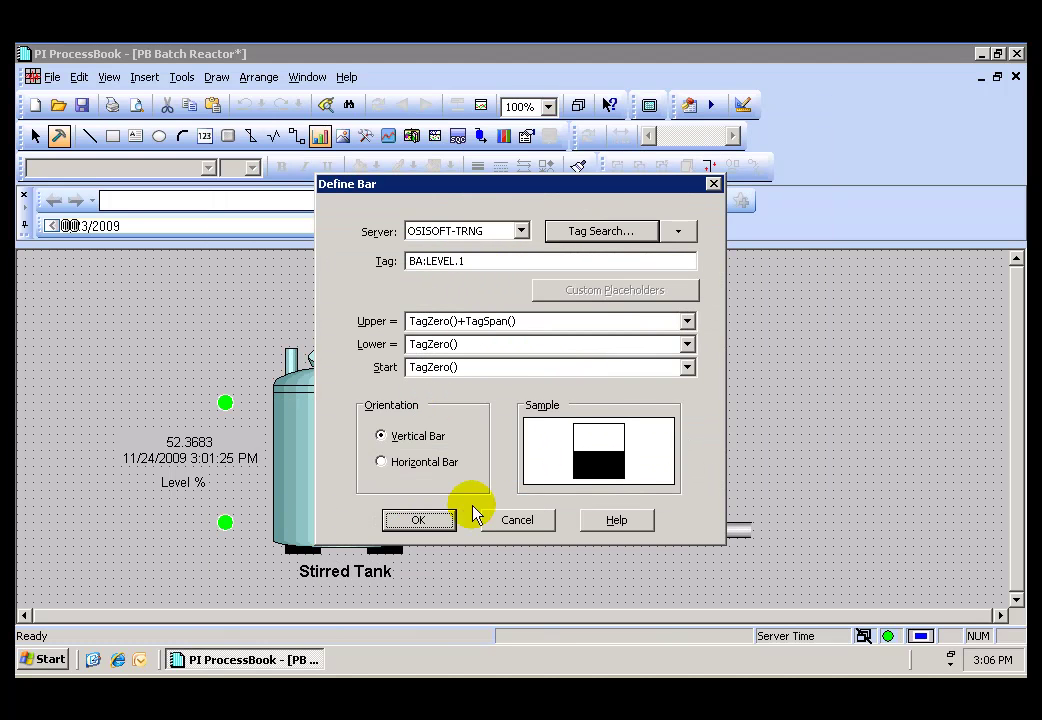
{"action": "left_click", "coordinate": [420, 520]}
{"action": "left_click", "coordinate": [455, 432]}
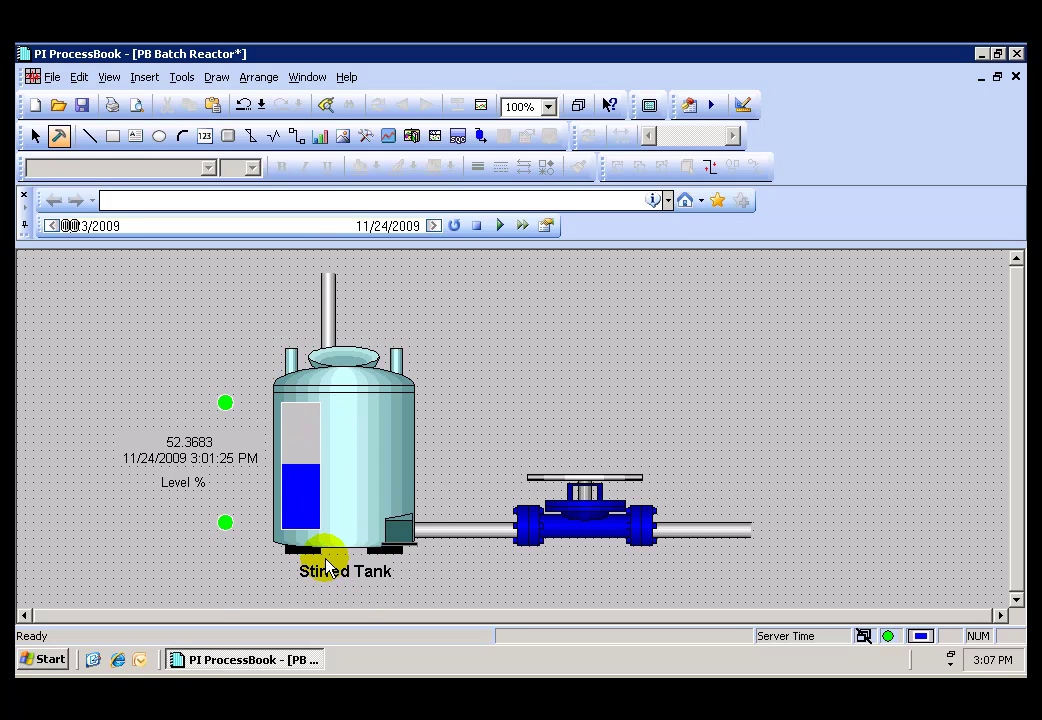
Step: Draw a trend right of the tank plotting BA:LEVEL.1, named 'Batch Reactor Level'
{"action": "left_click", "coordinate": [388, 136]}
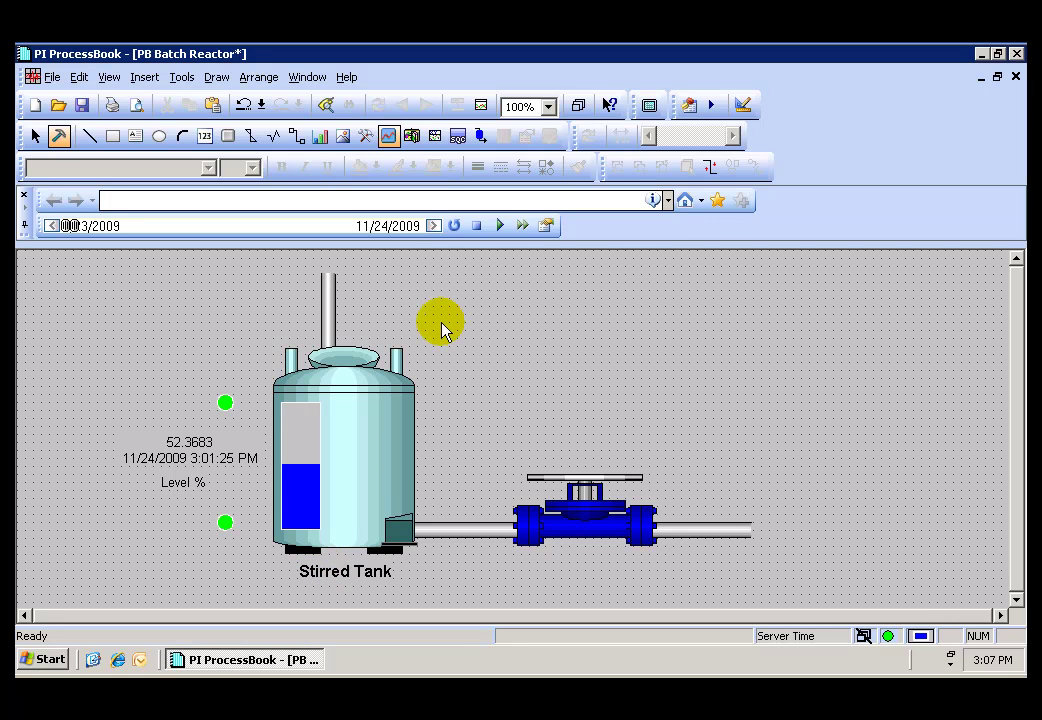
{"action": "left_click_drag", "start_coordinate": [466, 298], "coordinate": [768, 435]}
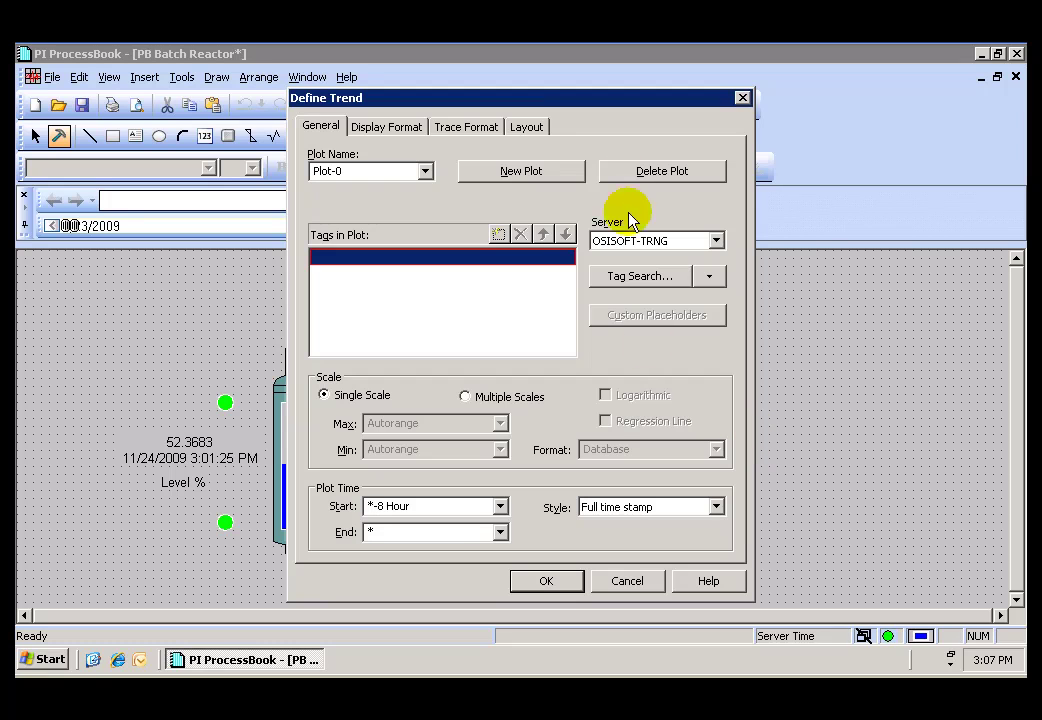
{"action": "left_click", "coordinate": [645, 279]}
{"action": "double_click", "coordinate": [330, 521]}
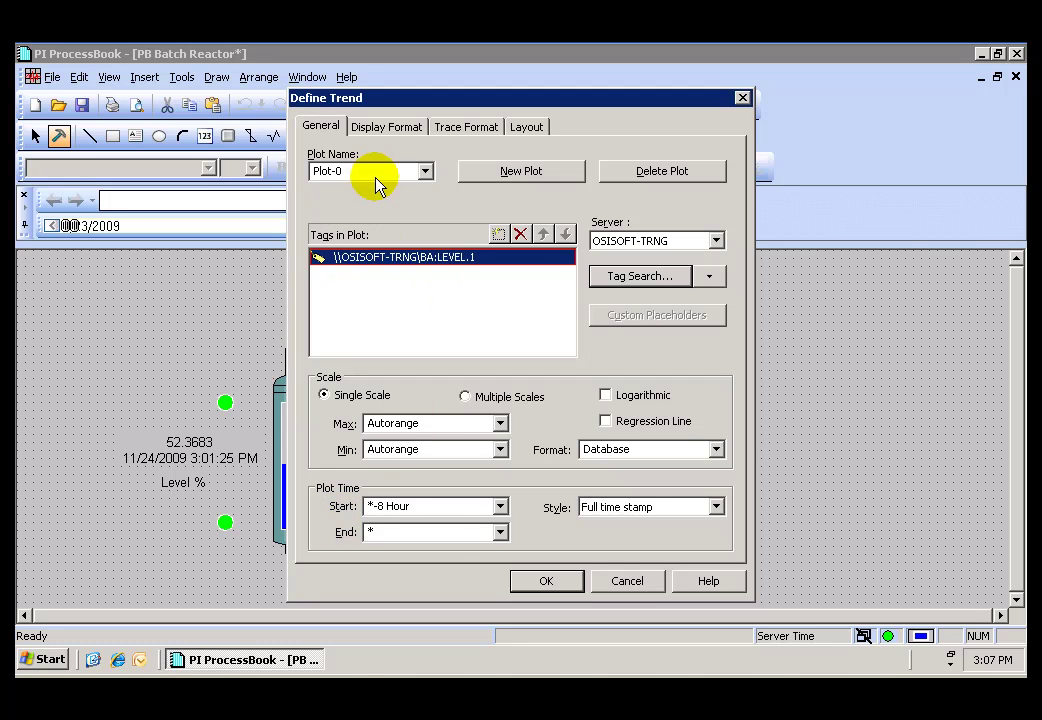
{"action": "left_click_drag", "start_coordinate": [368, 171], "coordinate": [281, 165]}
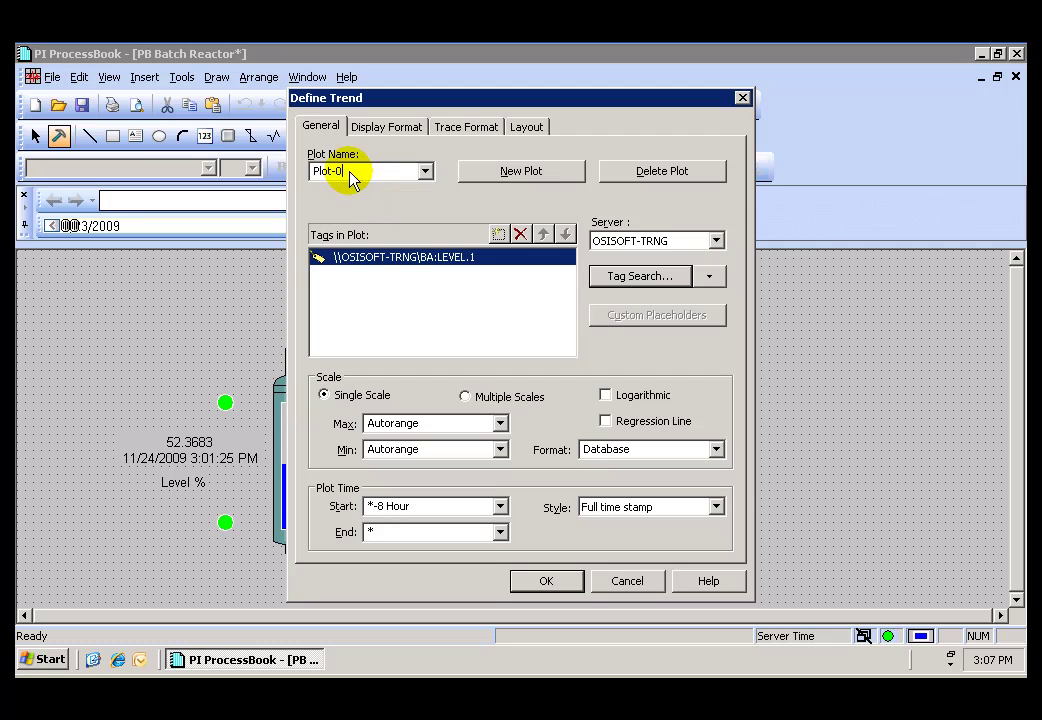
{"action": "type", "text": "Batch Reactor"}
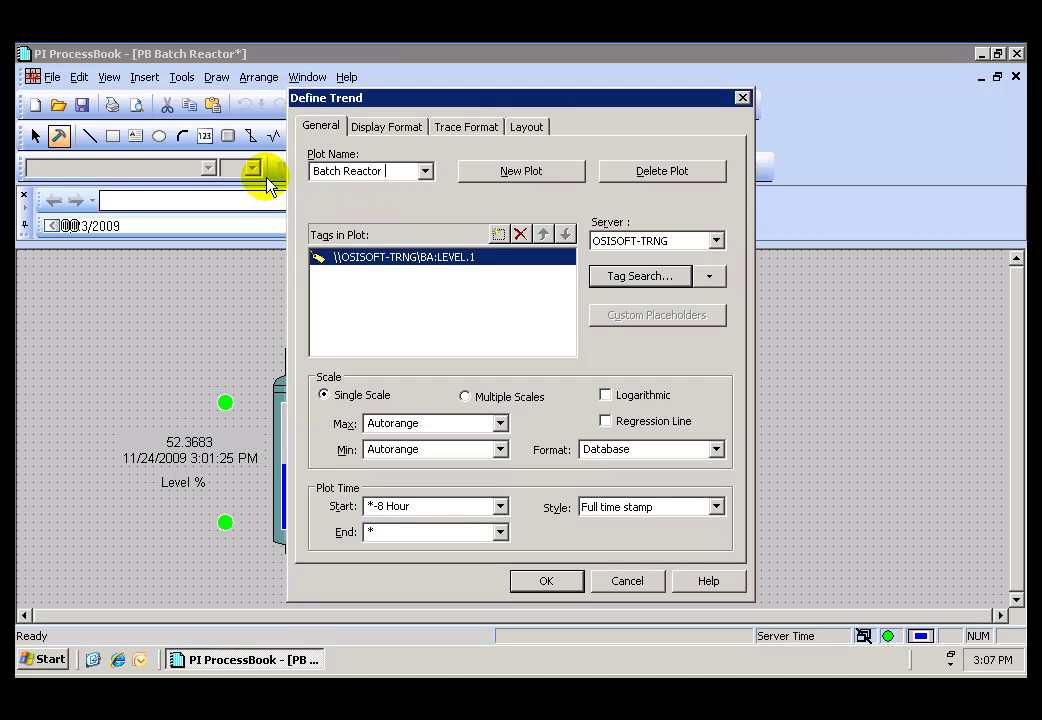
{"action": "type", "text": "Level"}
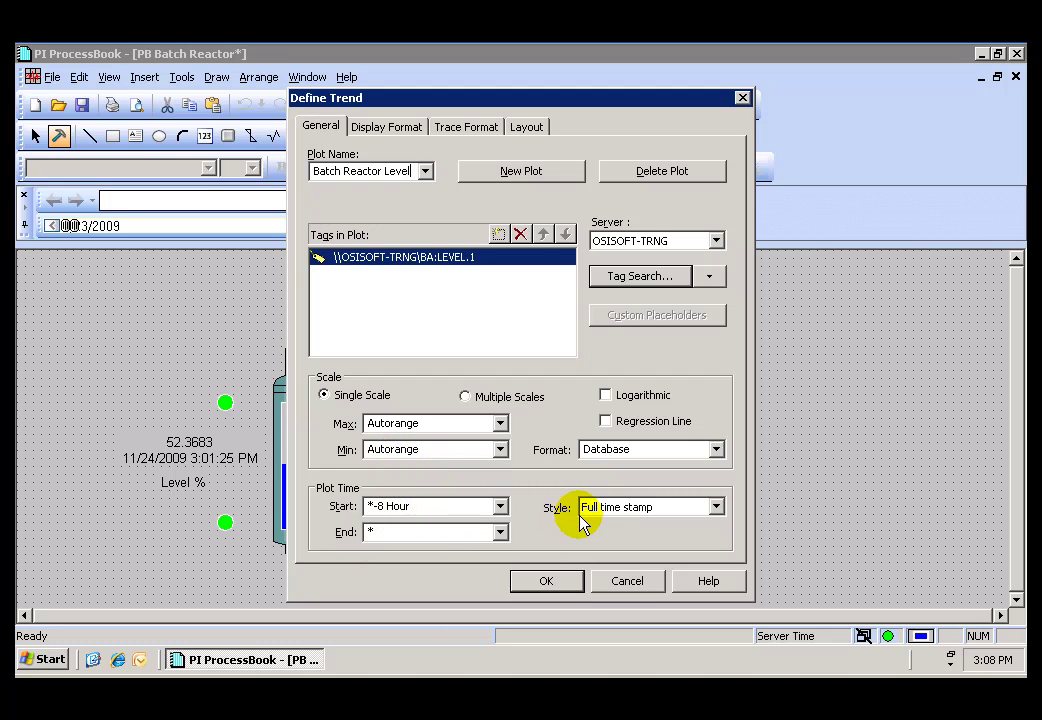
{"action": "left_click", "coordinate": [560, 582]}
{"action": "left_click", "coordinate": [716, 490]}
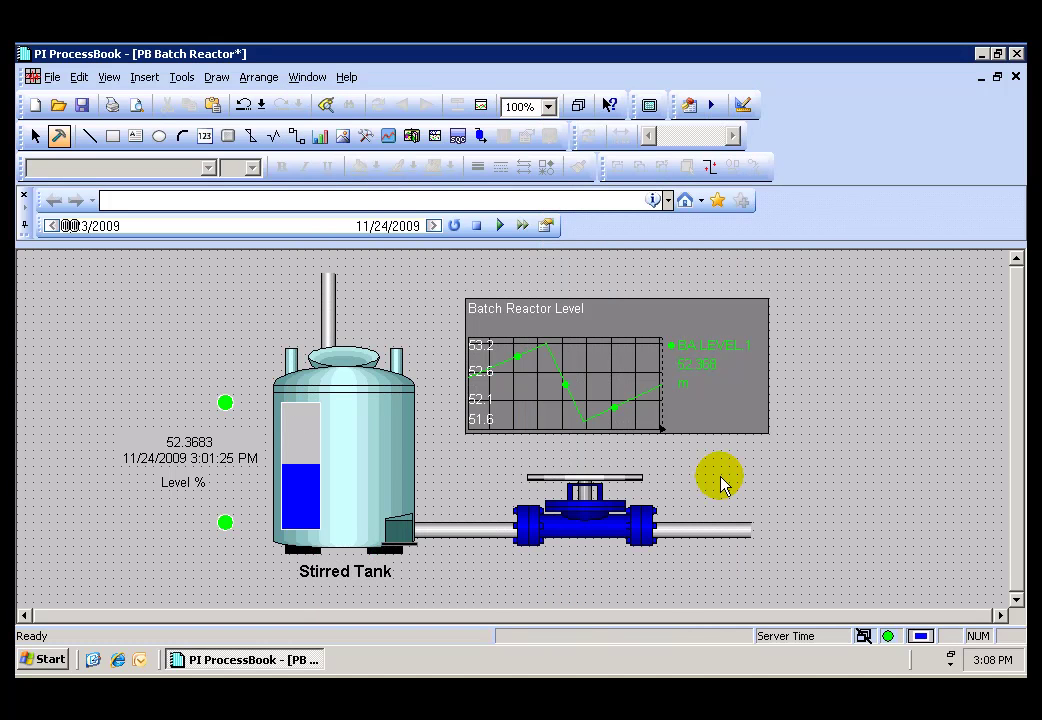
Step: Put the display into Run Mode so live values and the trend update
{"action": "left_click", "coordinate": [35, 137]}
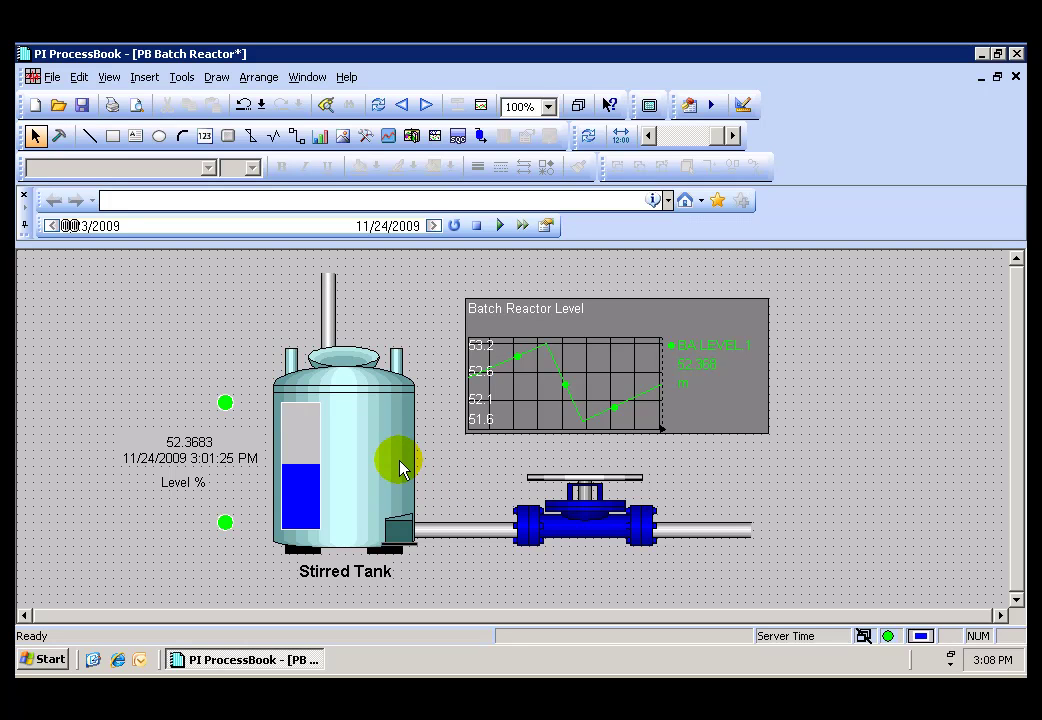
Step: Save the display with Save As under the name 'PB Batch Reactor.PDI'
{"action": "left_click", "coordinate": [50, 78]}
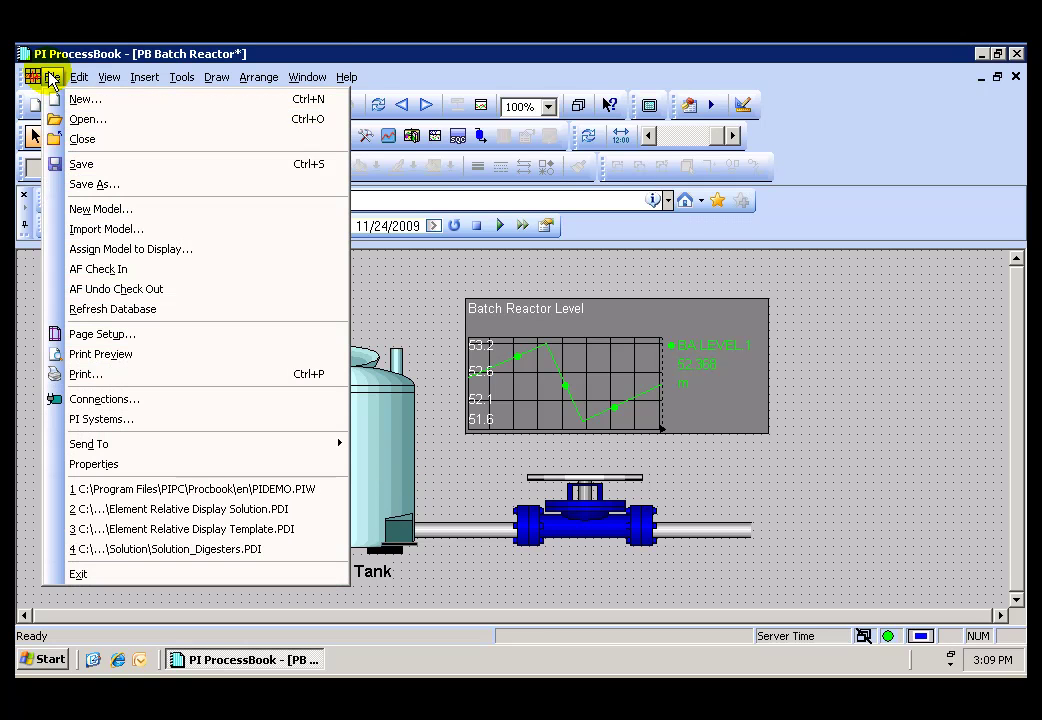
{"action": "left_click", "coordinate": [85, 165]}
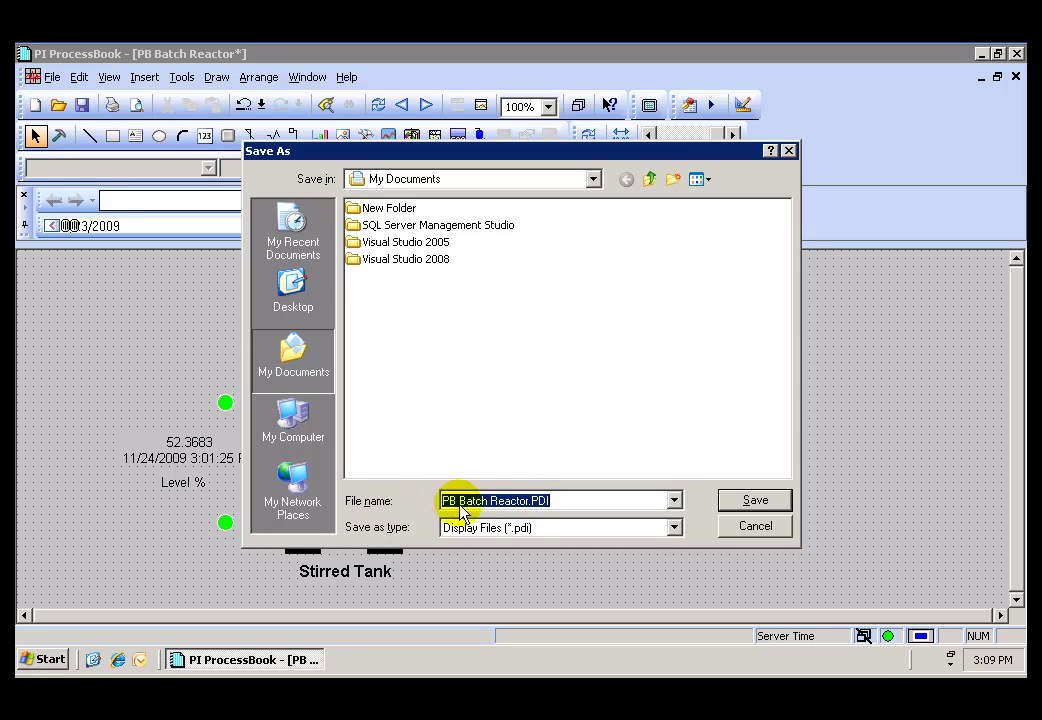
{"action": "left_click", "coordinate": [738, 506]}
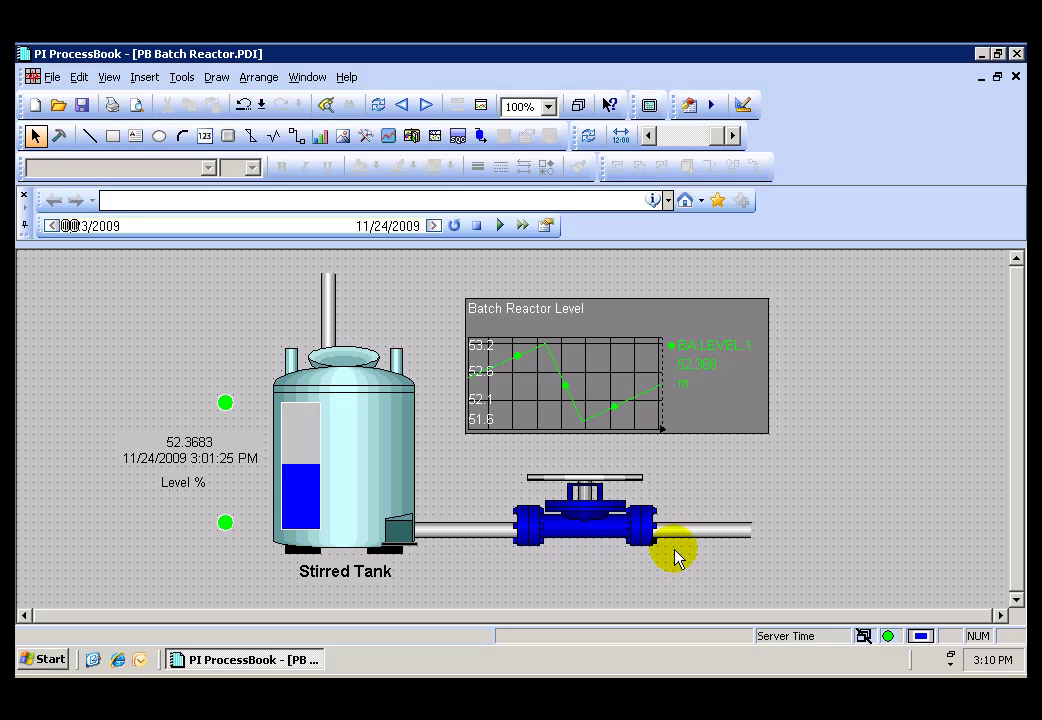
{"action": "left_click", "coordinate": [568, 380]}
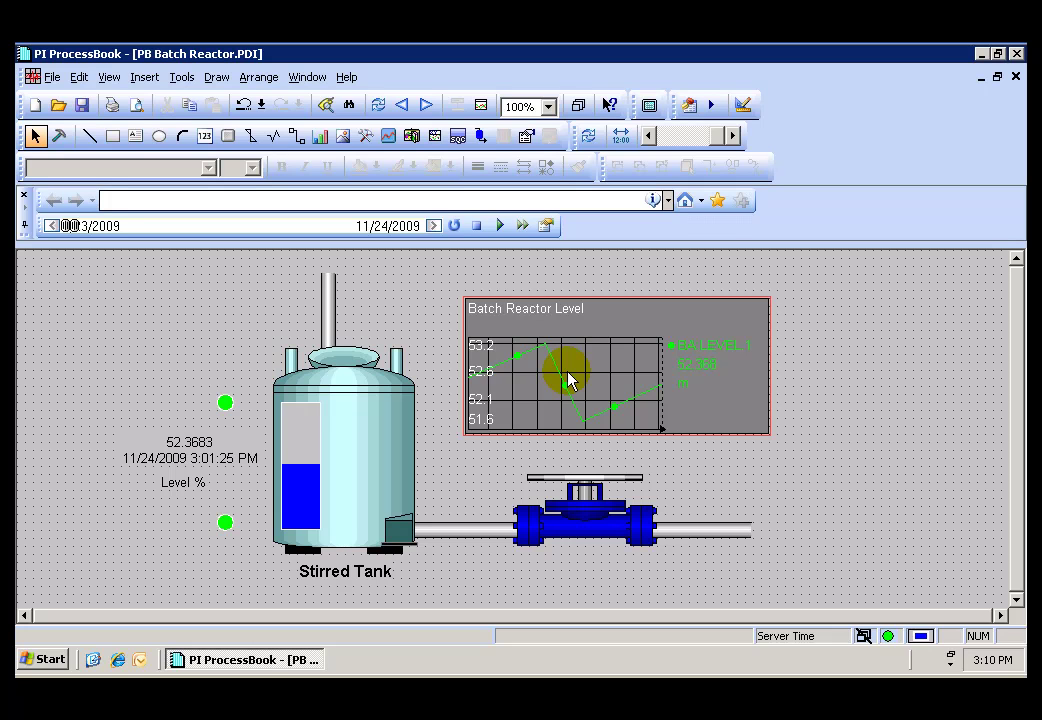
{"action": "double_click", "coordinate": [568, 380]}
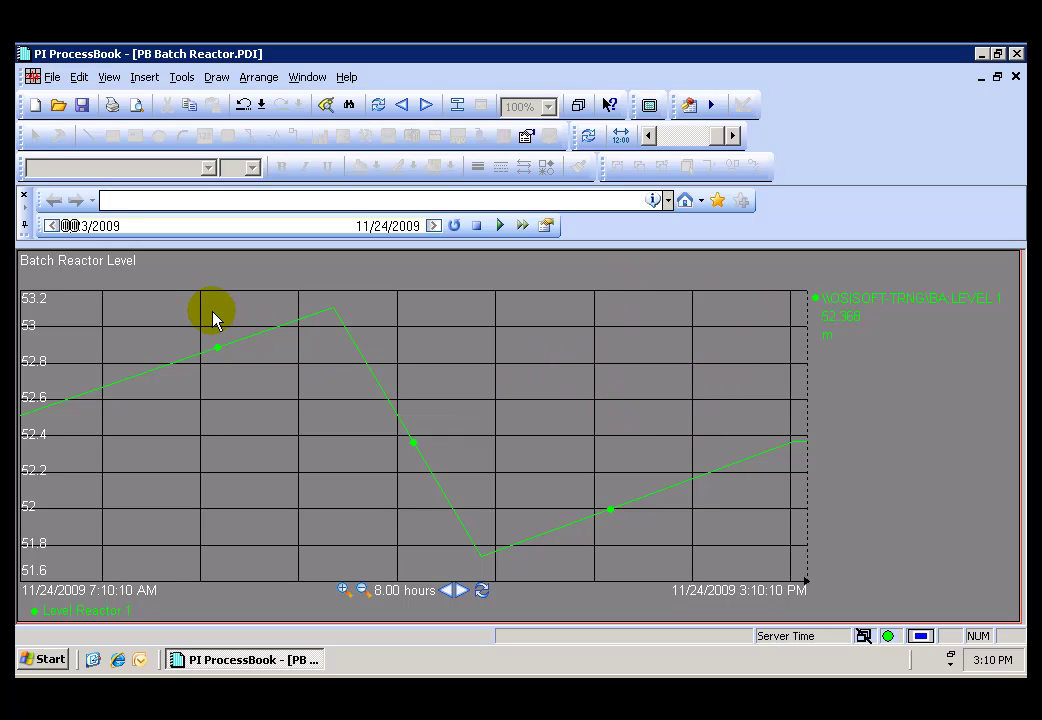
{"action": "left_click_drag", "start_coordinate": [212, 314], "coordinate": [510, 468]}
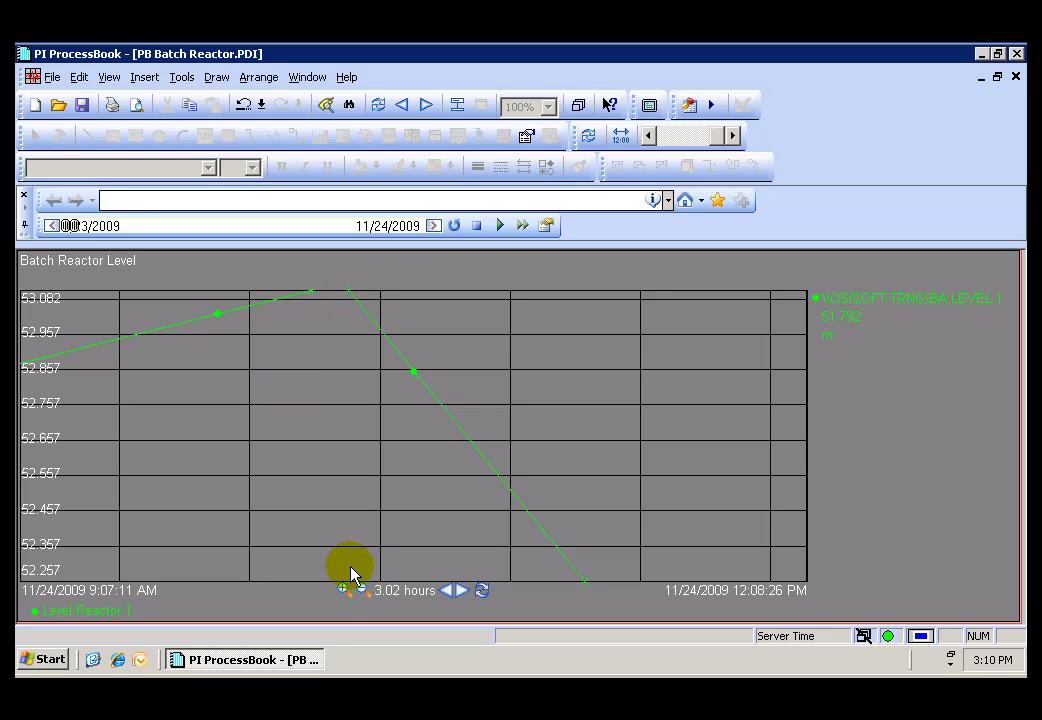
{"action": "left_click", "coordinate": [482, 591]}
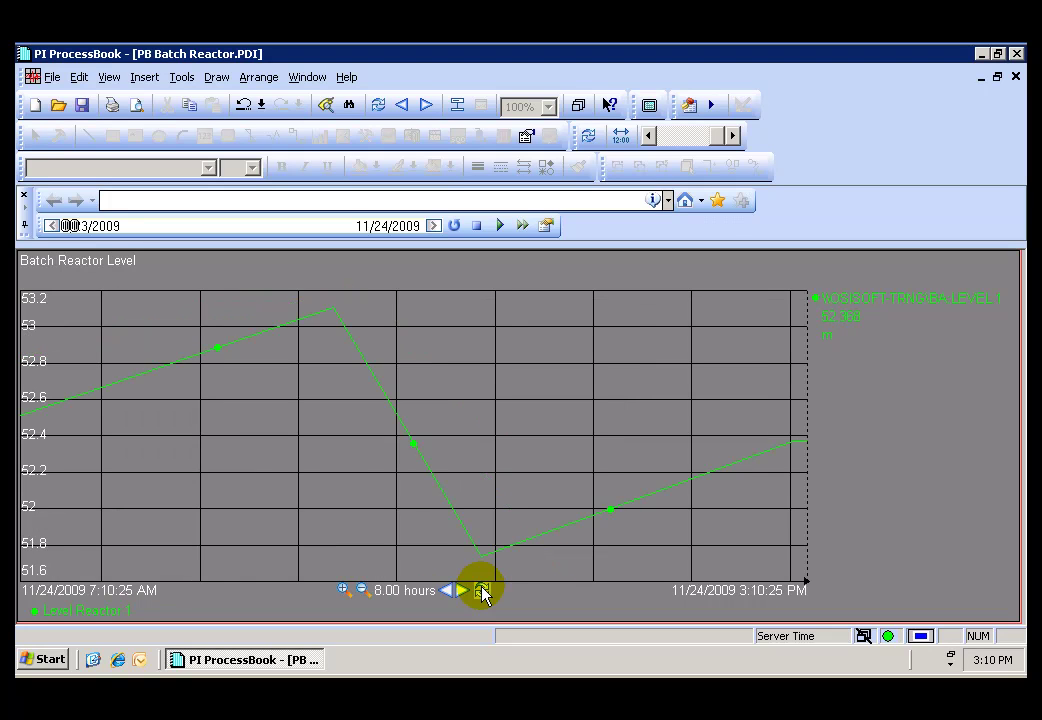
{"action": "left_click", "coordinate": [482, 591]}
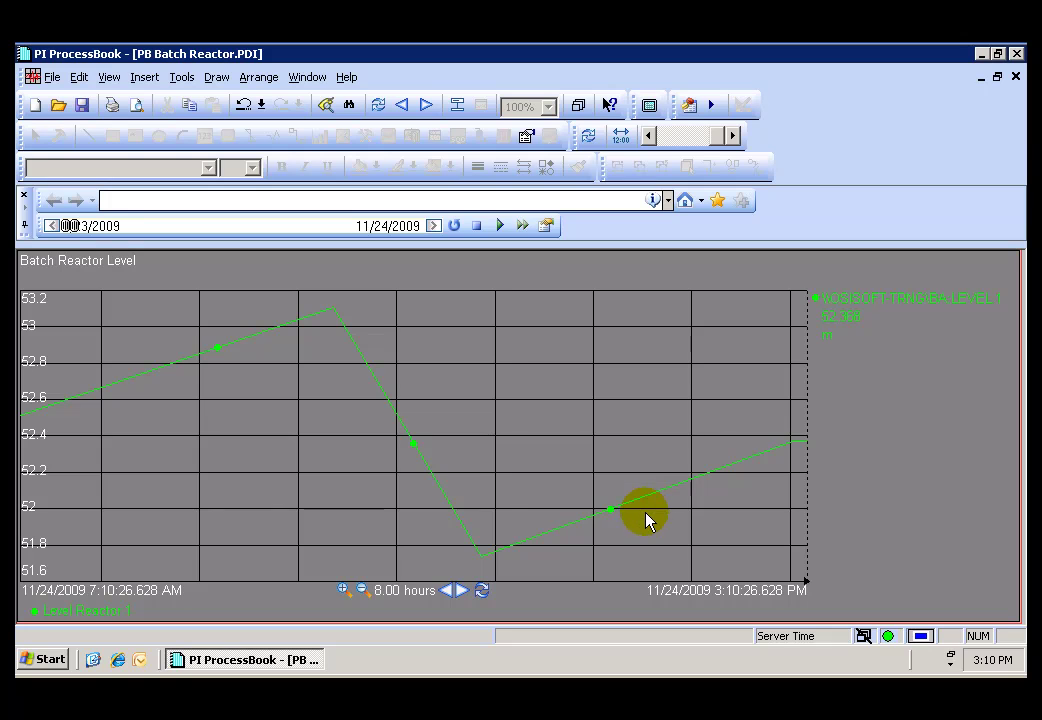
{"action": "double_click", "coordinate": [562, 375]}
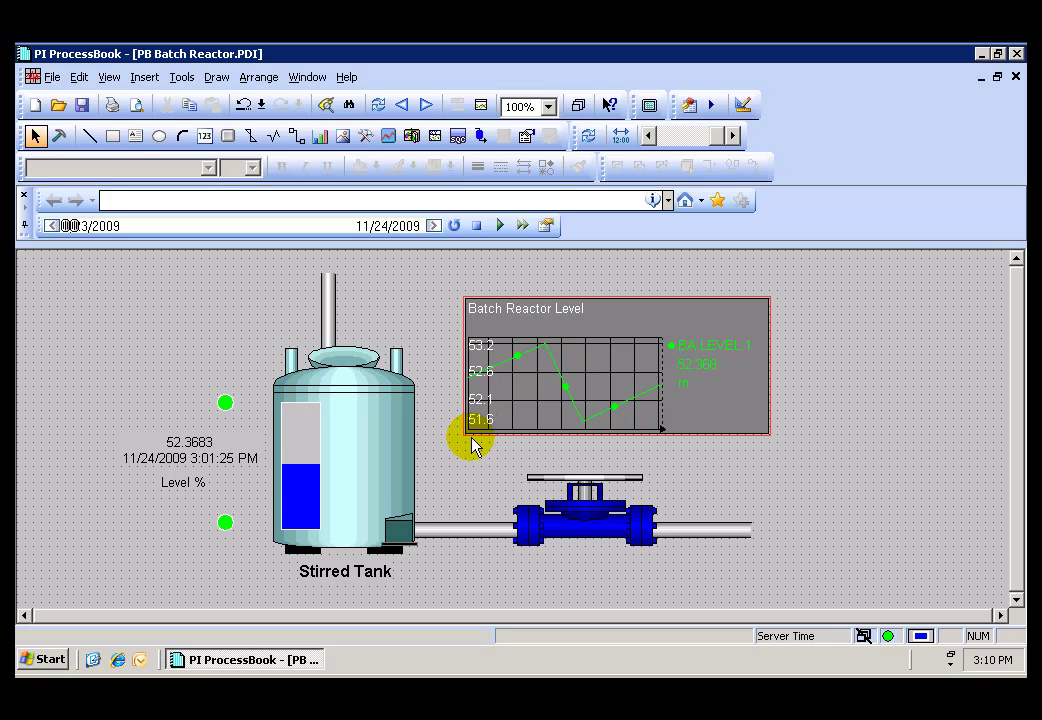
Step: Expand the level trend and place a cursor reading 52.676 at 10:49:29 AM
{"action": "double_click", "coordinate": [618, 365]}
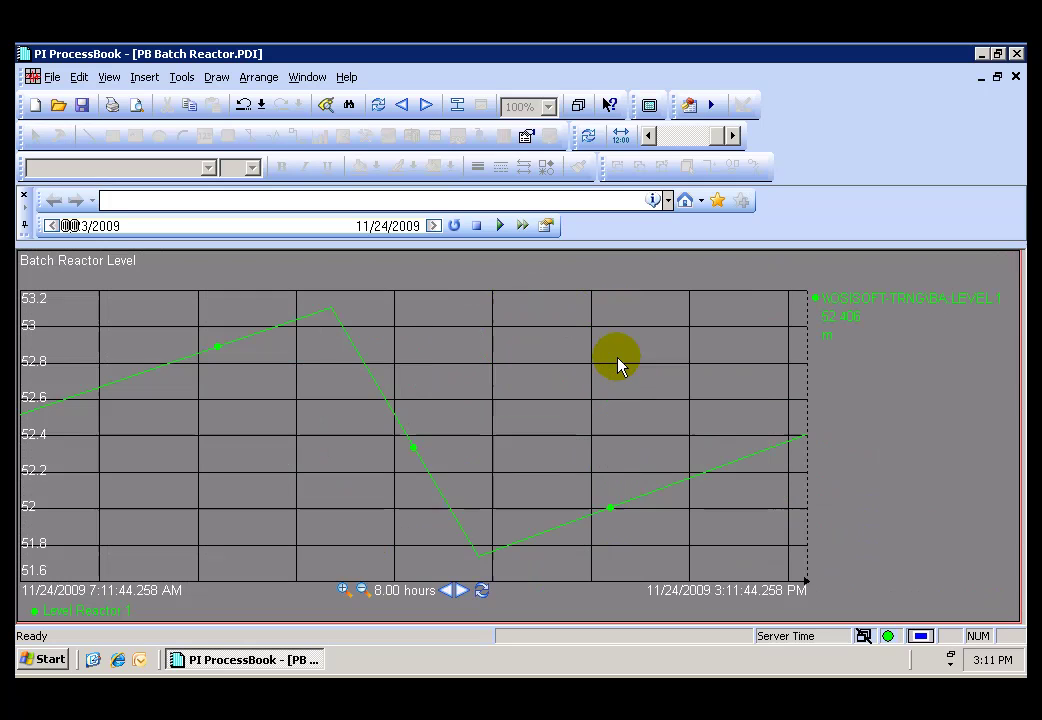
{"action": "left_click", "coordinate": [458, 106]}
{"action": "mouse_move", "coordinate": [792, 302]}
{"action": "left_mouse_down"}
{"action": "mouse_move", "coordinate": [649, 274]}
{"action": "mouse_move", "coordinate": [509, 293]}
{"action": "mouse_move", "coordinate": [405, 289]}
{"action": "mouse_move", "coordinate": [379, 295]}
{"action": "mouse_move", "coordinate": [378, 308]}
{"action": "left_mouse_up"}
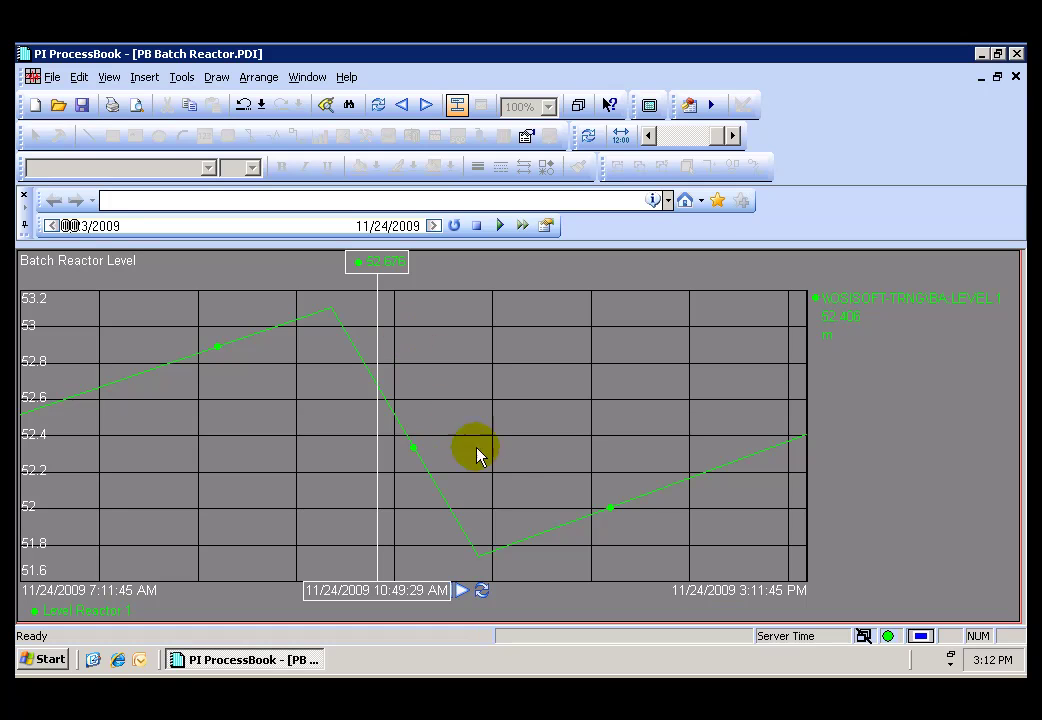
Step: Close the expanded trend and give it an absolute scale from 0 to 200
{"action": "double_click", "coordinate": [570, 462]}
{"action": "double_click", "coordinate": [488, 400]}
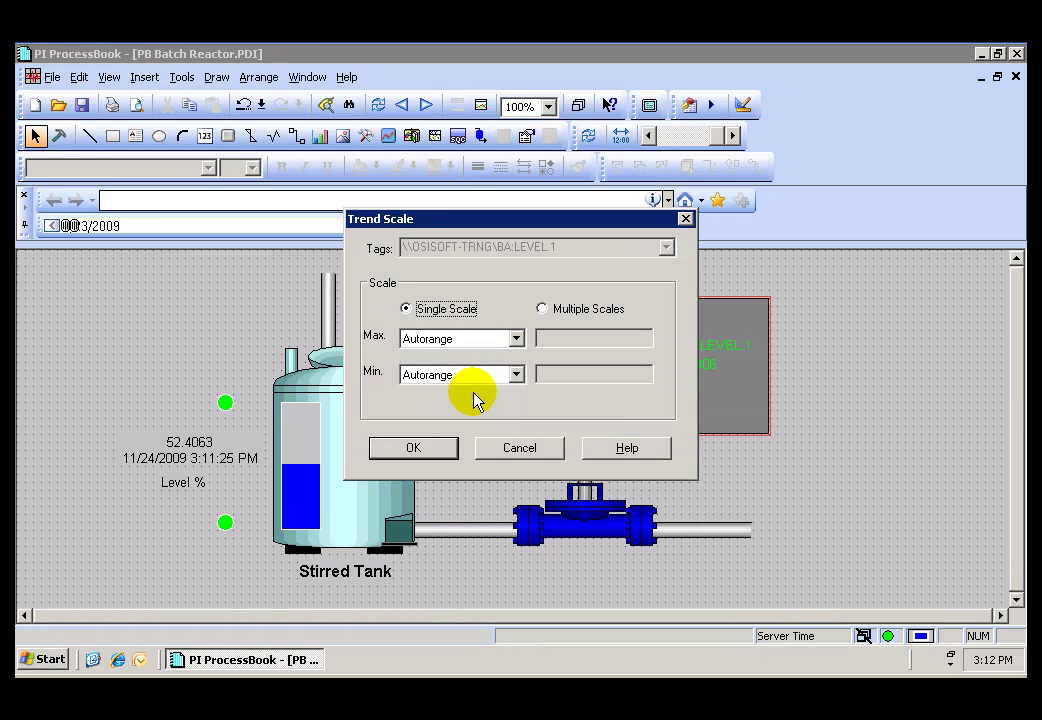
{"action": "left_click", "coordinate": [516, 375]}
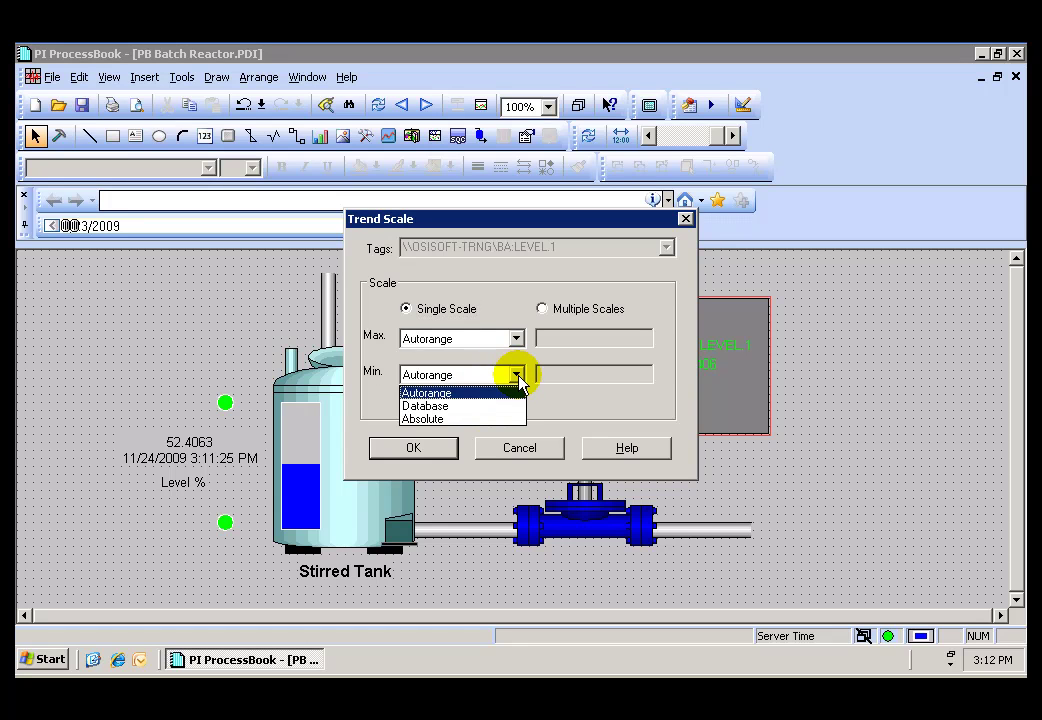
{"action": "left_click", "coordinate": [455, 419]}
{"action": "left_click", "coordinate": [559, 384]}
{"action": "type", "text": "0"}
{"action": "left_click", "coordinate": [516, 340]}
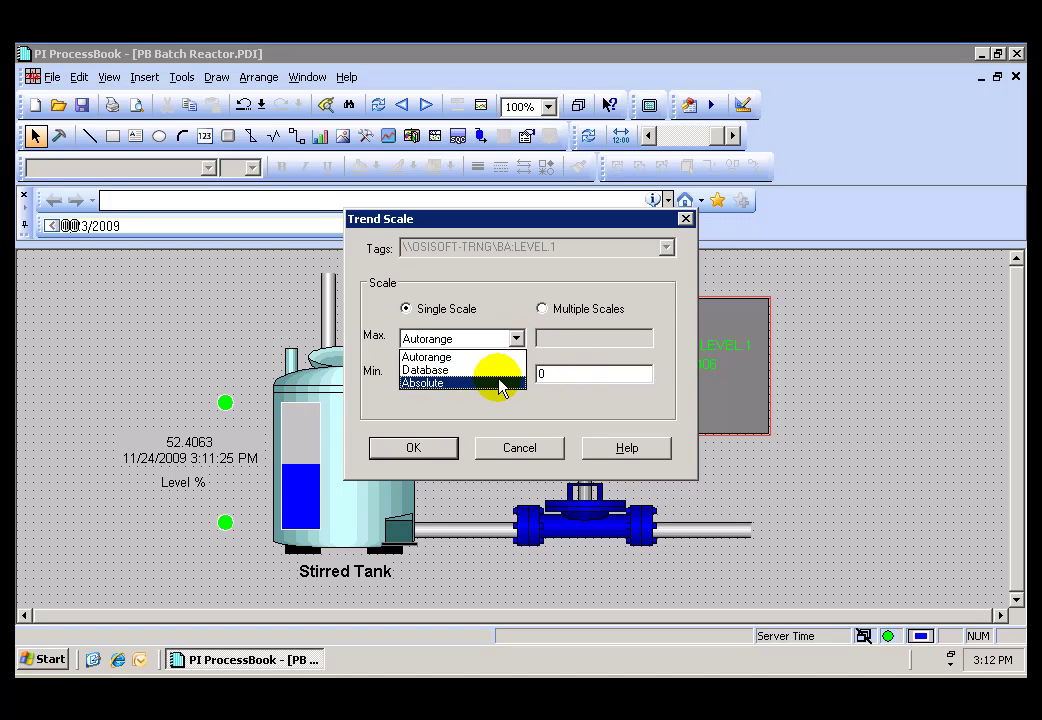
{"action": "left_click", "coordinate": [500, 384]}
{"action": "left_click", "coordinate": [562, 342]}
{"action": "type", "text": "200"}
{"action": "left_click", "coordinate": [410, 450]}
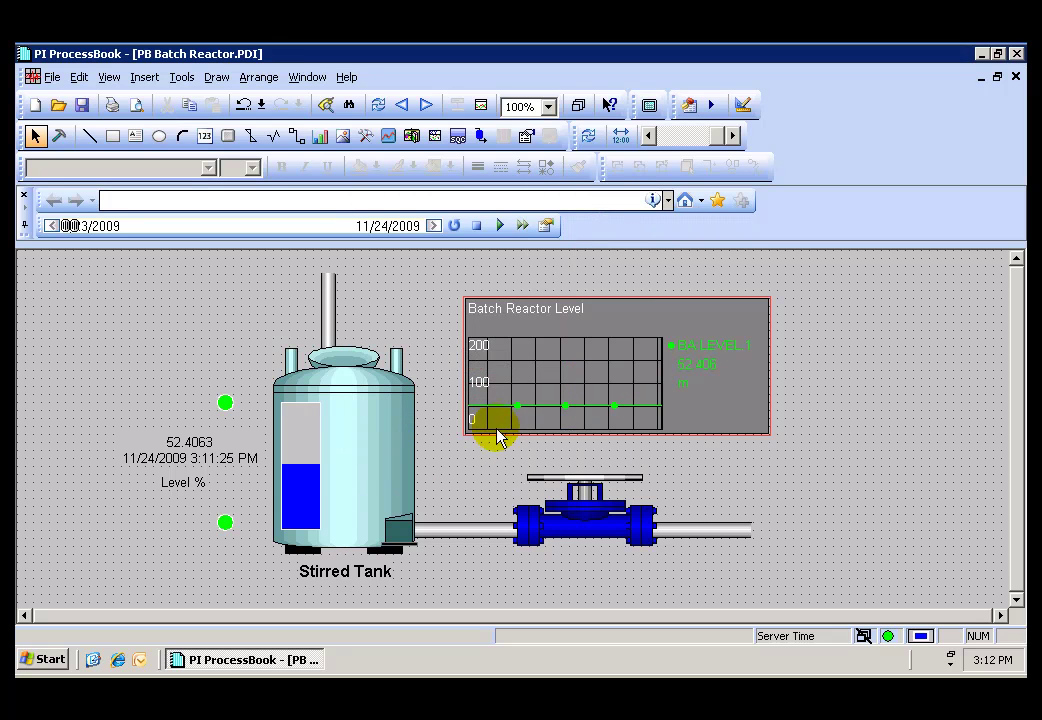